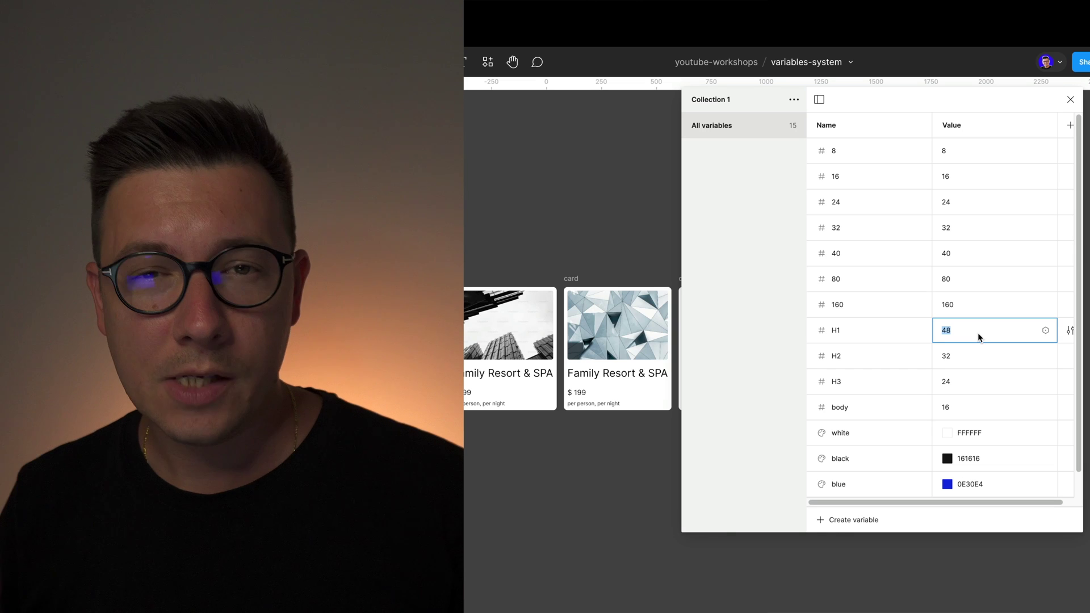
# - Try several smaller and larger values for the H1 number variable, including 57
pyautogui.hotkey('shift', 'Down')
pyautogui.hotkey('shift', 'Down')
pyautogui.hotkey('shift', 'Down')
pyautogui.hotkey('shift', 'Down')
pyautogui.hotkey('shift', 'Down')
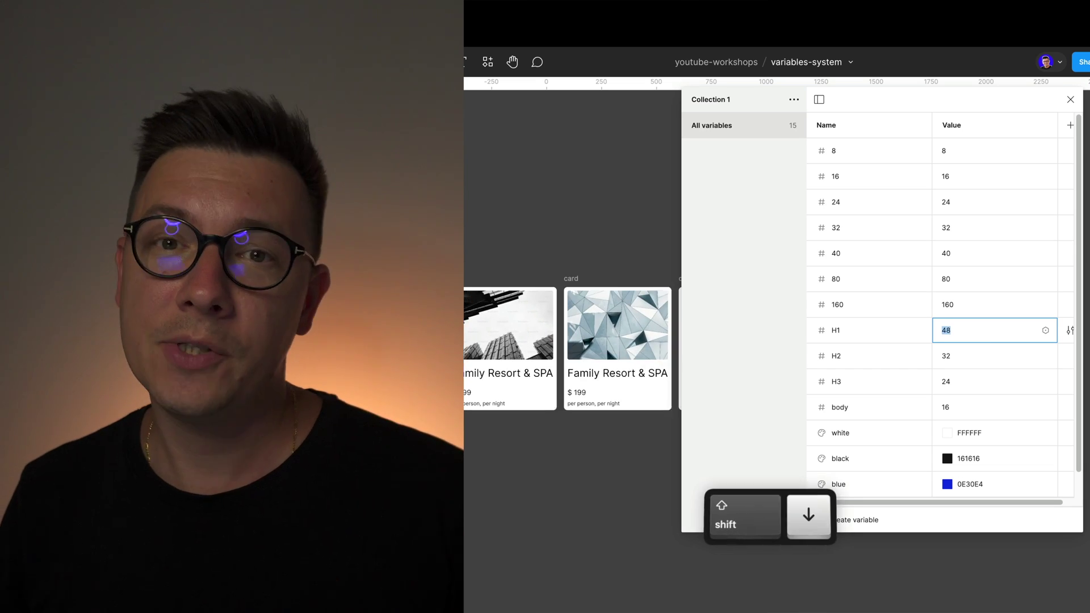
pyautogui.hotkey('shift', 'Up')
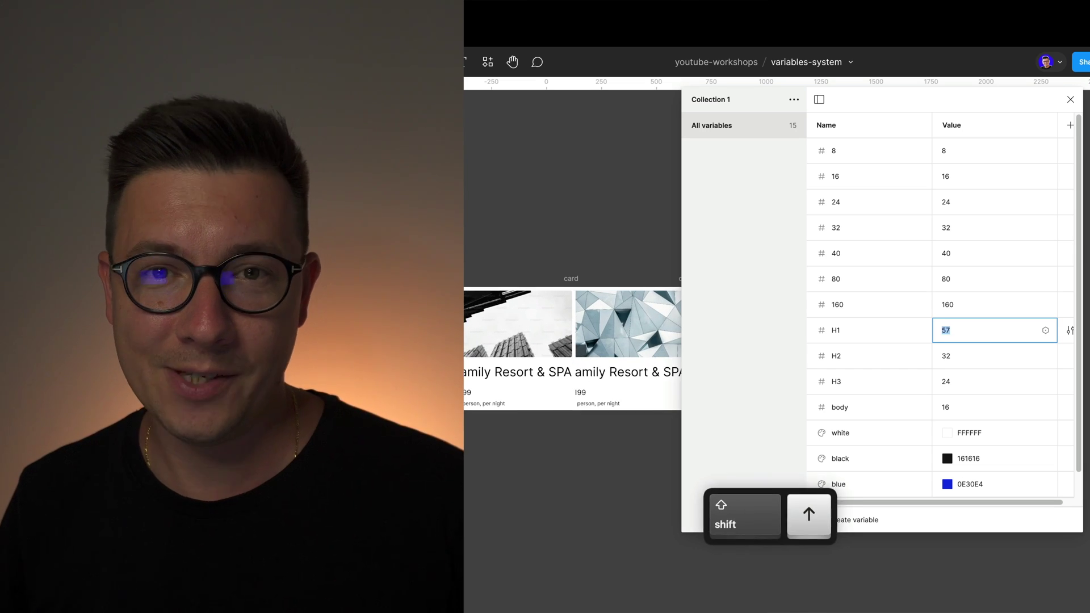
pyautogui.hotkey('shift', 'Down')
pyautogui.press('Up')
pyautogui.press('Up')
pyautogui.press('Up')
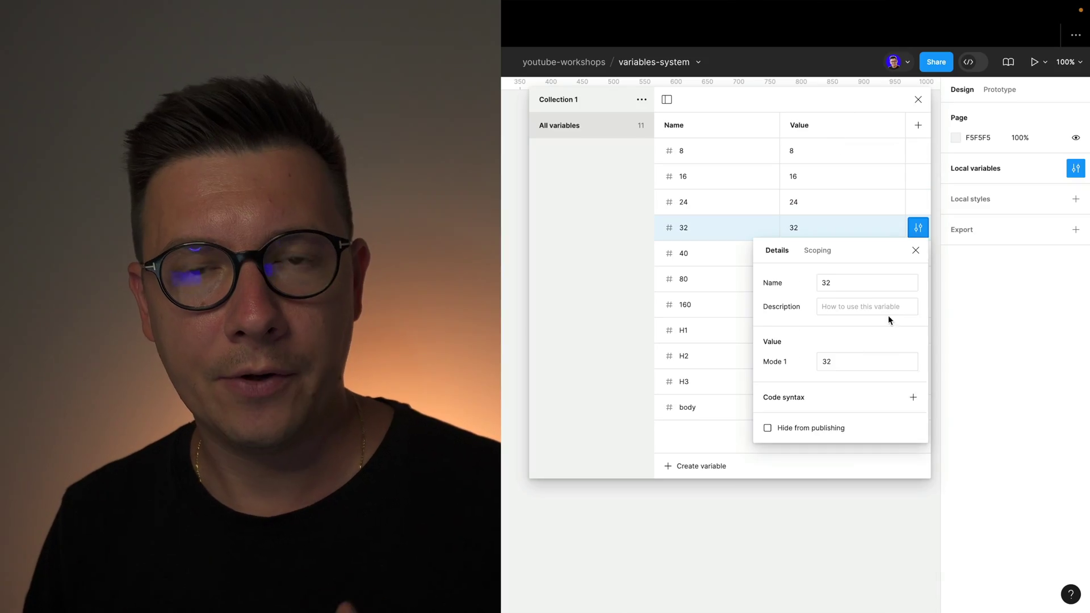
# - Open the scoping settings of the number variables 32, 40, 80 and 160, and exclude Font size for variable 40
pyautogui.click(815, 248)
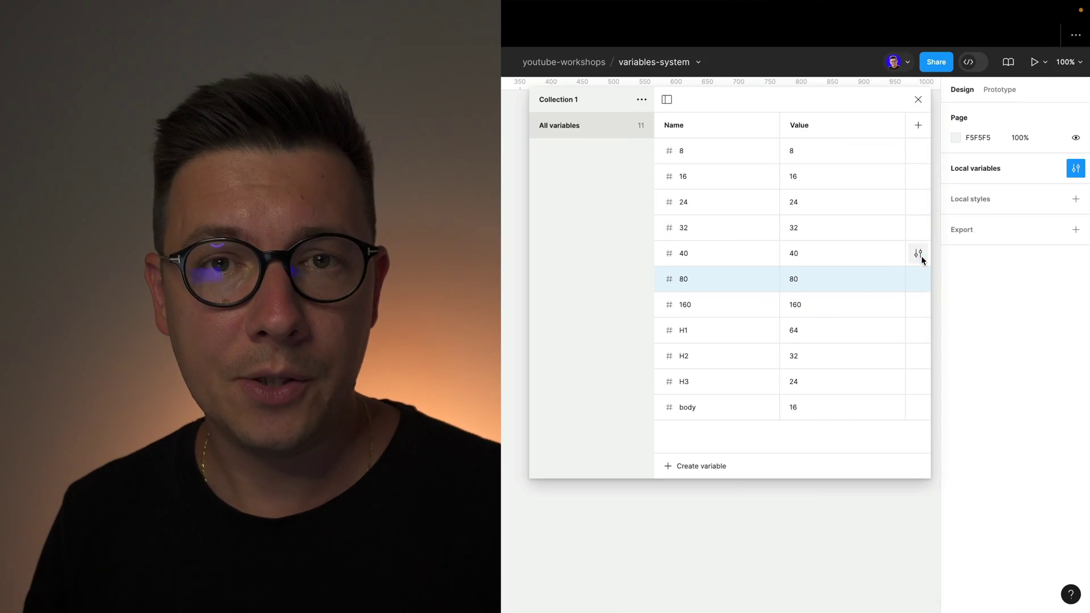
pyautogui.click(918, 253)
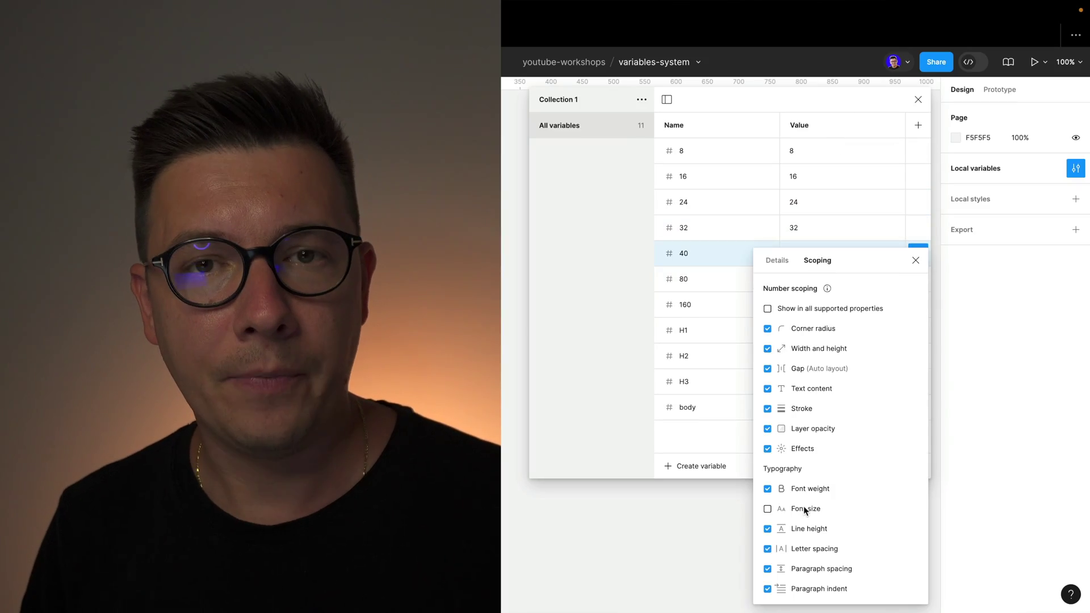
pyautogui.click(918, 279)
pyautogui.click(918, 305)
pyautogui.click(817, 327)
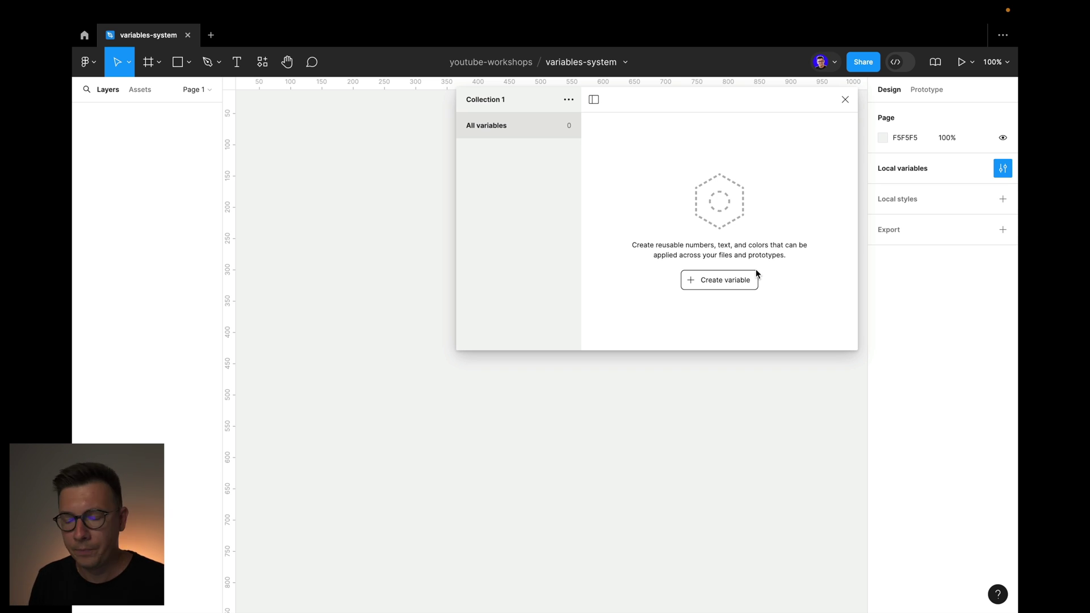
# - Create a number variable named s with the value 8 in the empty Collection 1
pyautogui.click(724, 280)
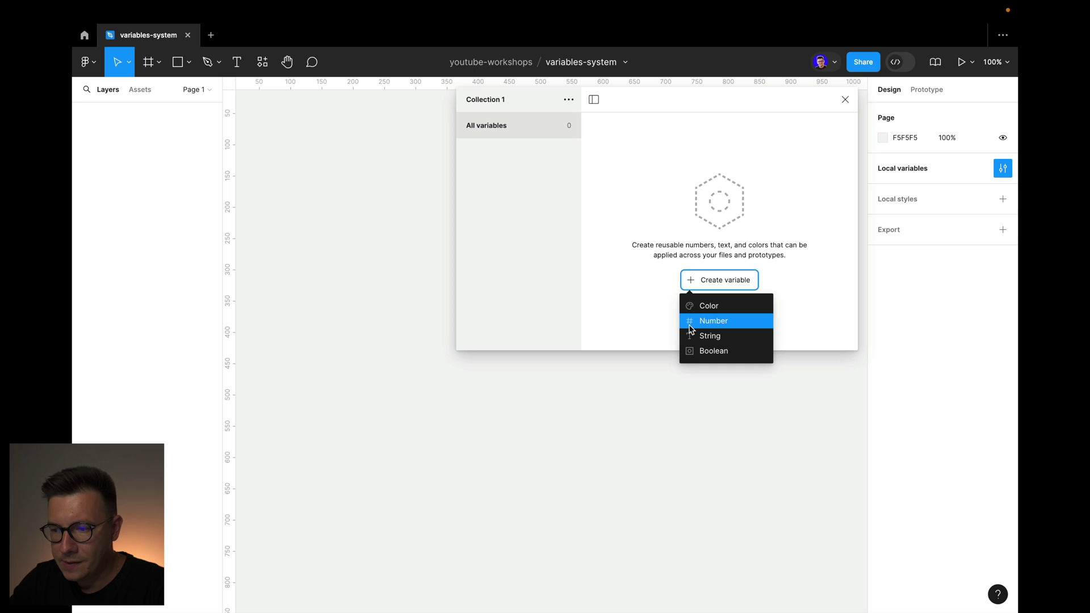
pyautogui.click(709, 324)
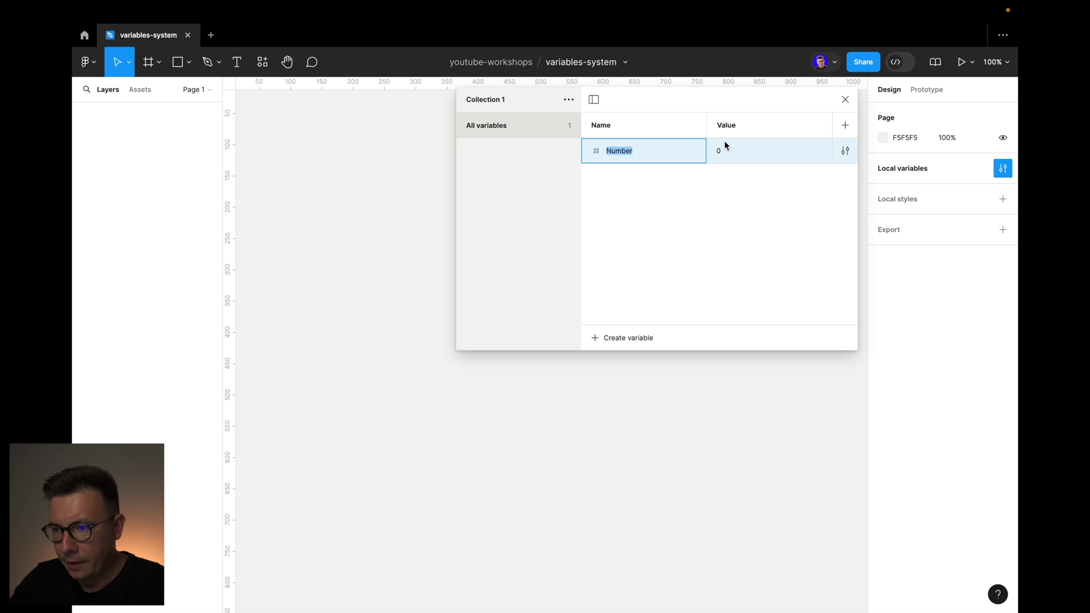
pyautogui.click(645, 155)
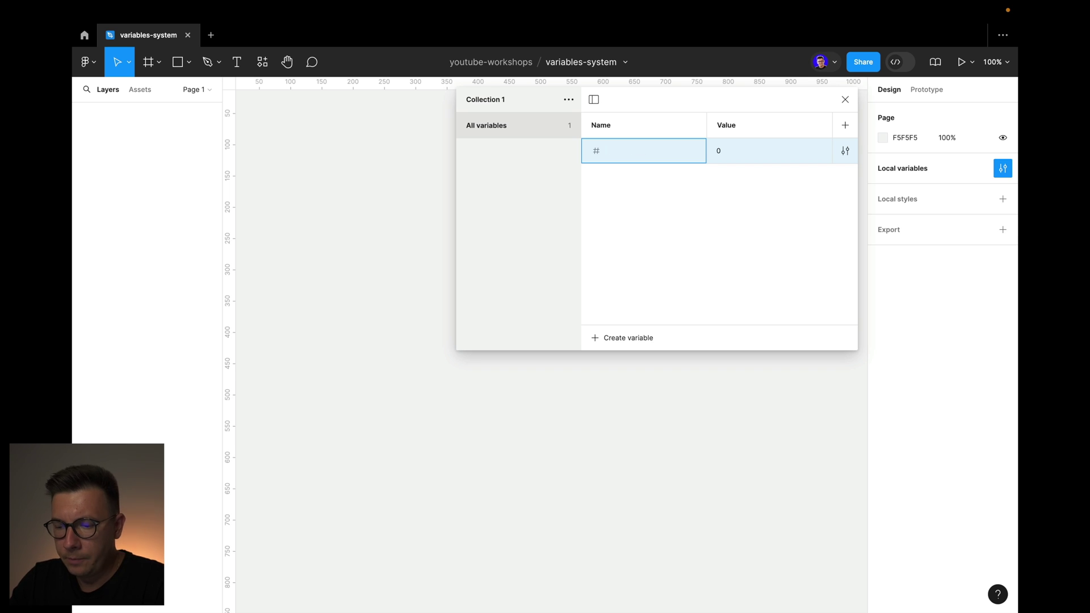
pyautogui.write('s')
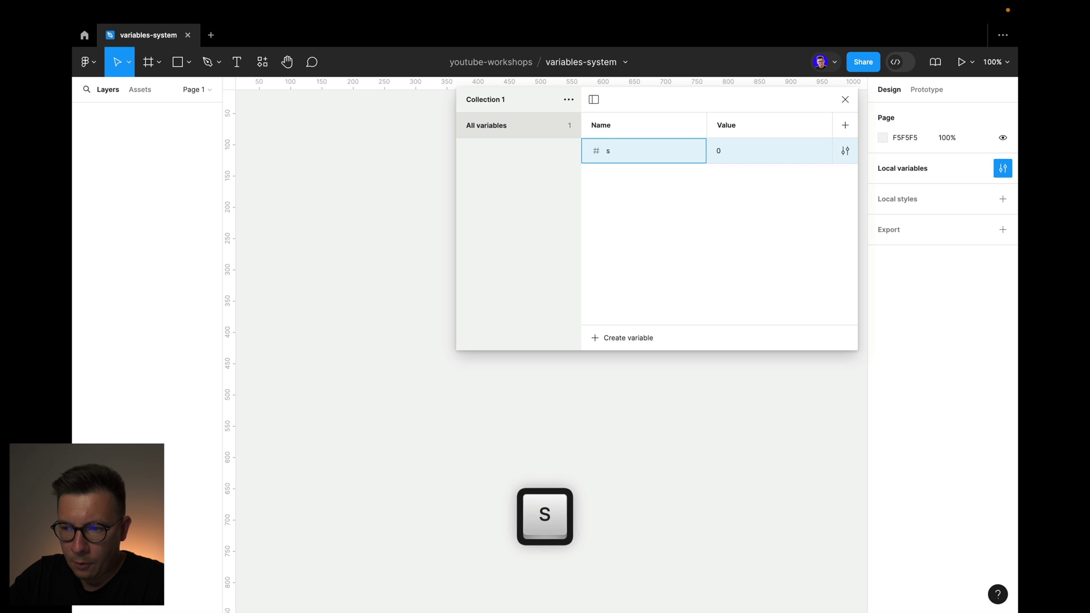
pyautogui.click(717, 150)
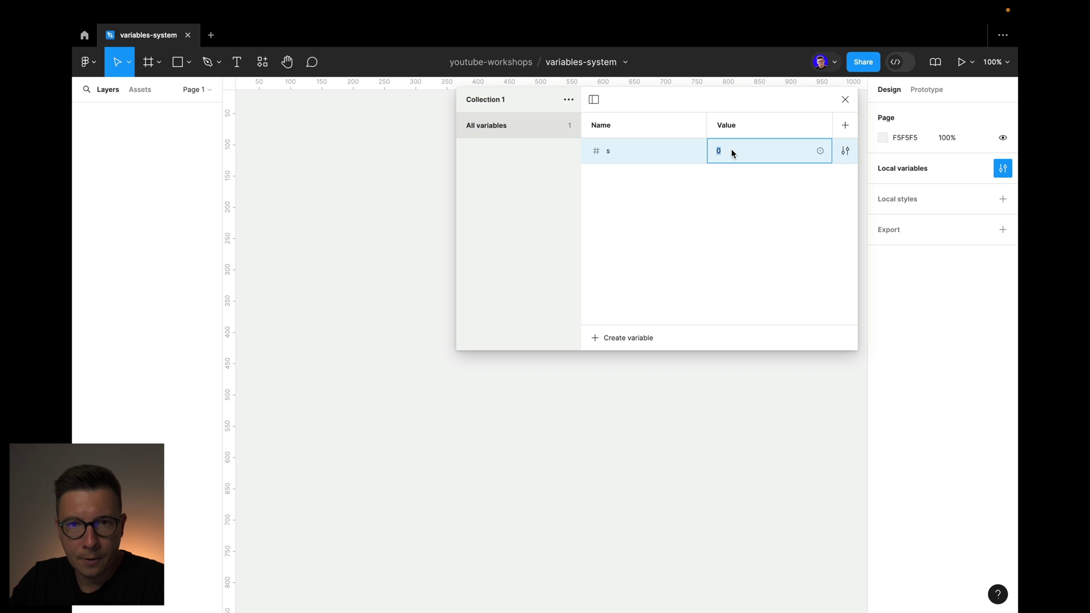
pyautogui.write('8')
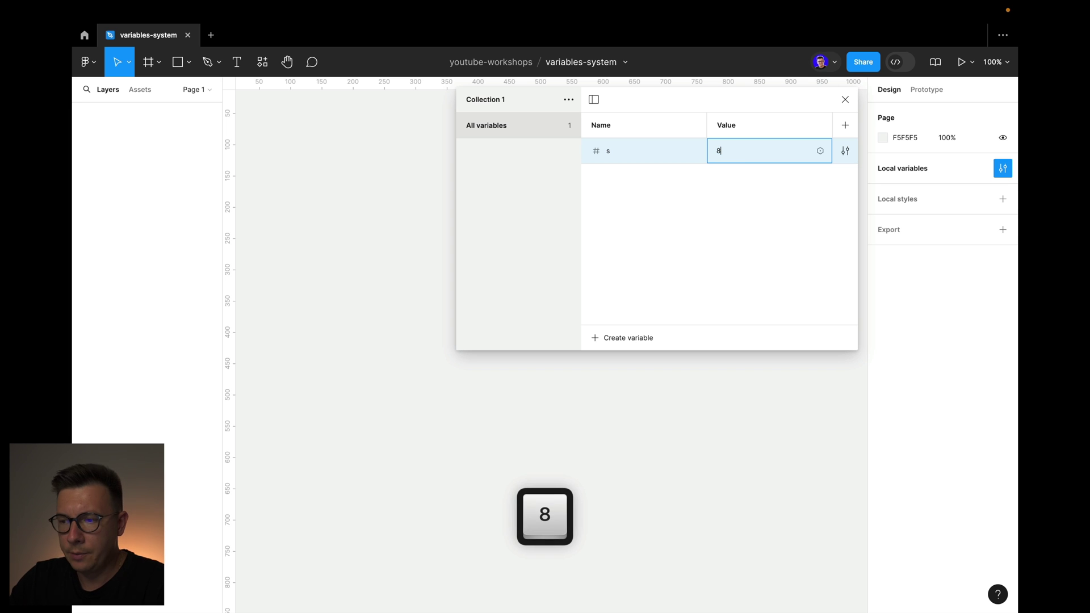
pyautogui.click(649, 170)
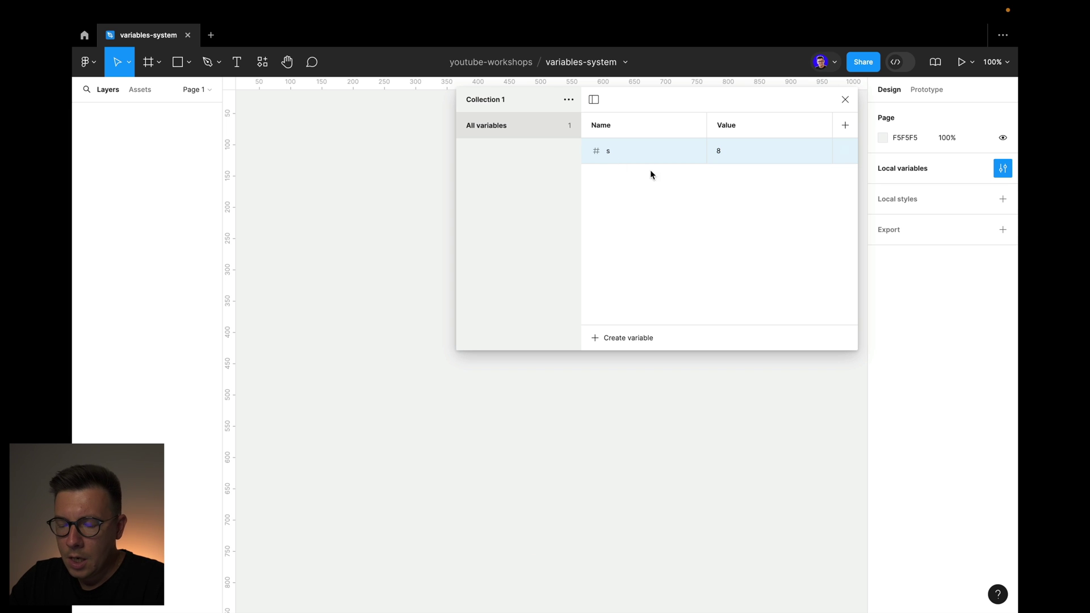
# - Rename the number variable s as sp-8
pyautogui.doubleClick(610, 150)
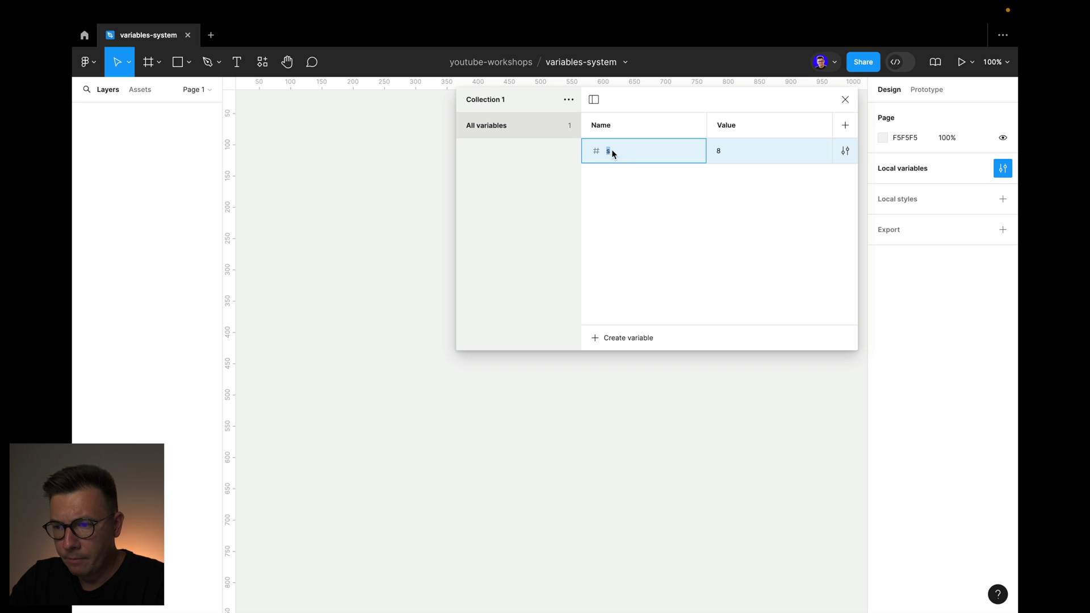
pyautogui.press('BackSpace')
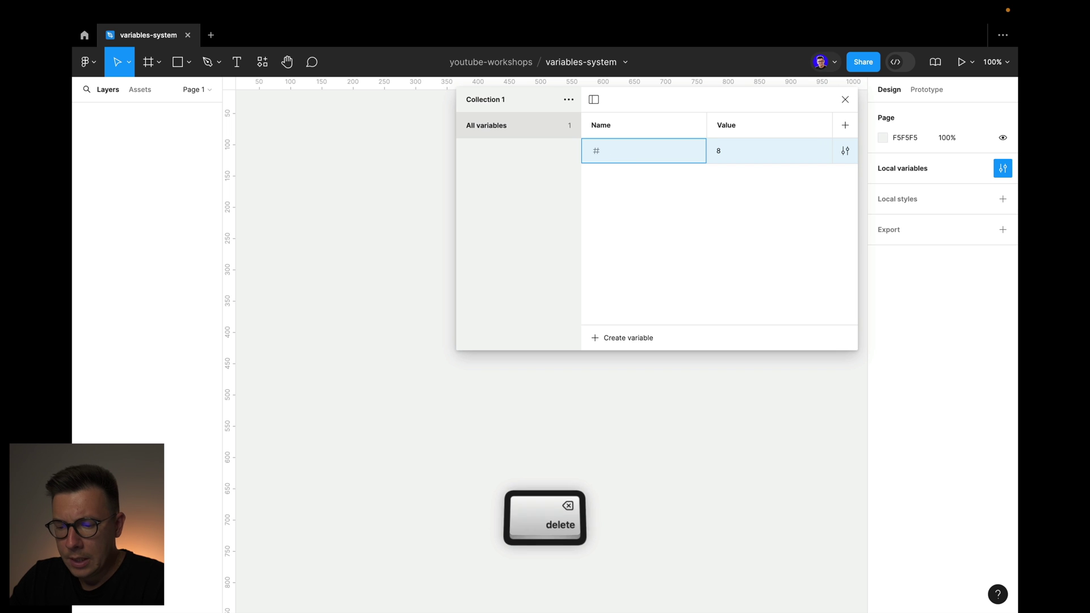
pyautogui.write('sp')
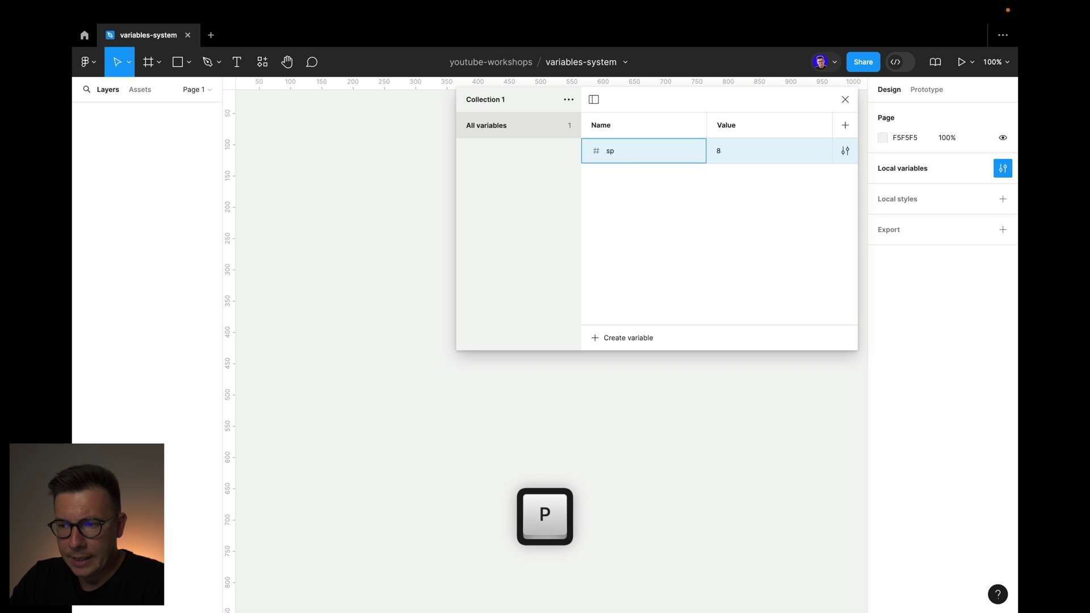
pyautogui.write('-')
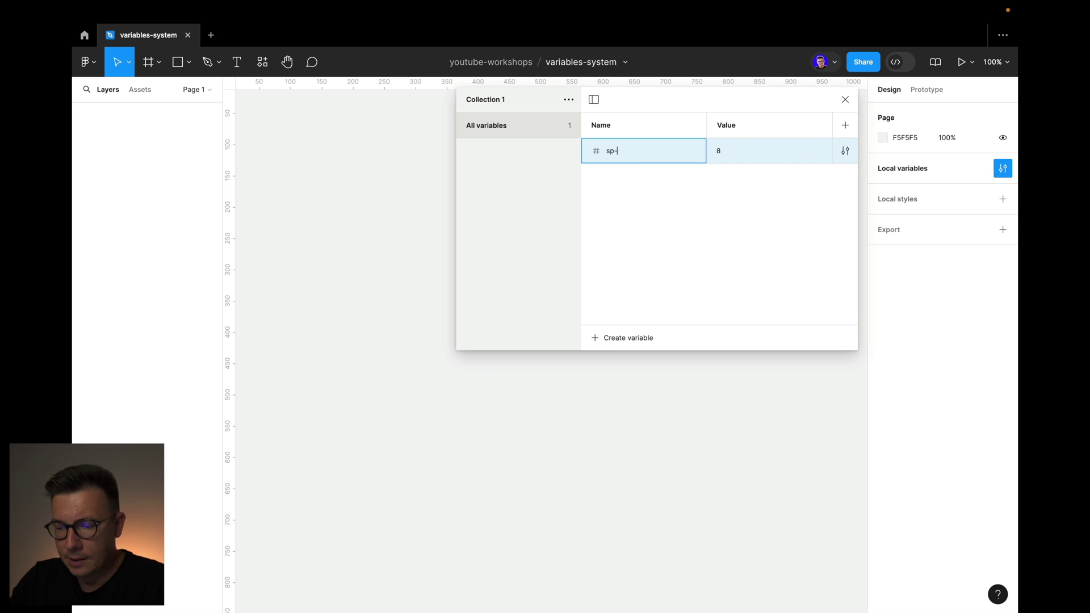
pyautogui.write('8')
pyautogui.click(692, 225)
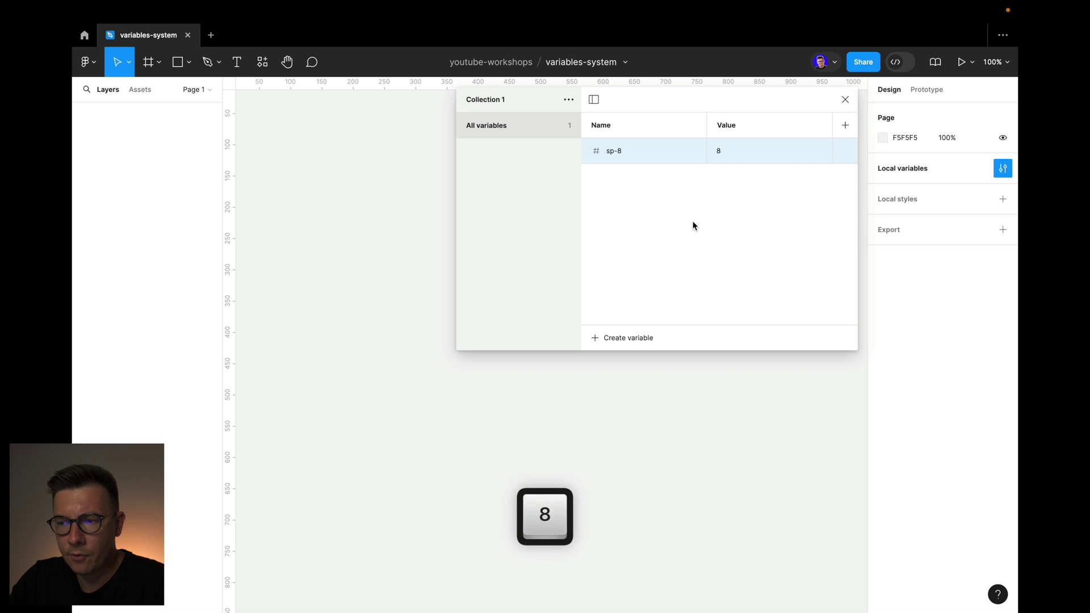
# - Rename the first number variable as 8 so its name matches its value
pyautogui.doubleClick(616, 151)
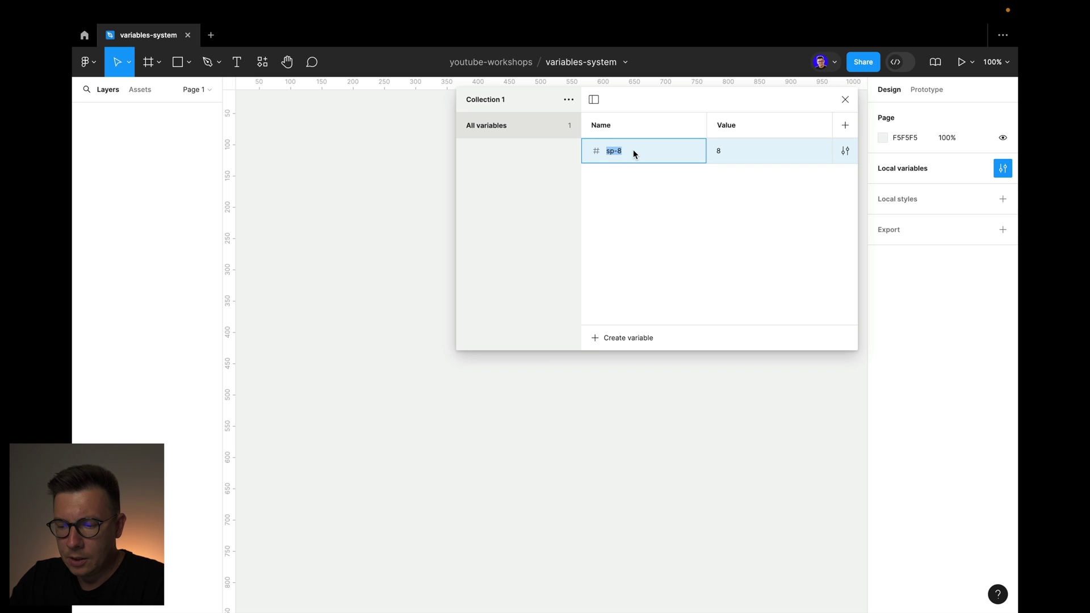
pyautogui.write('8')
pyautogui.click(644, 236)
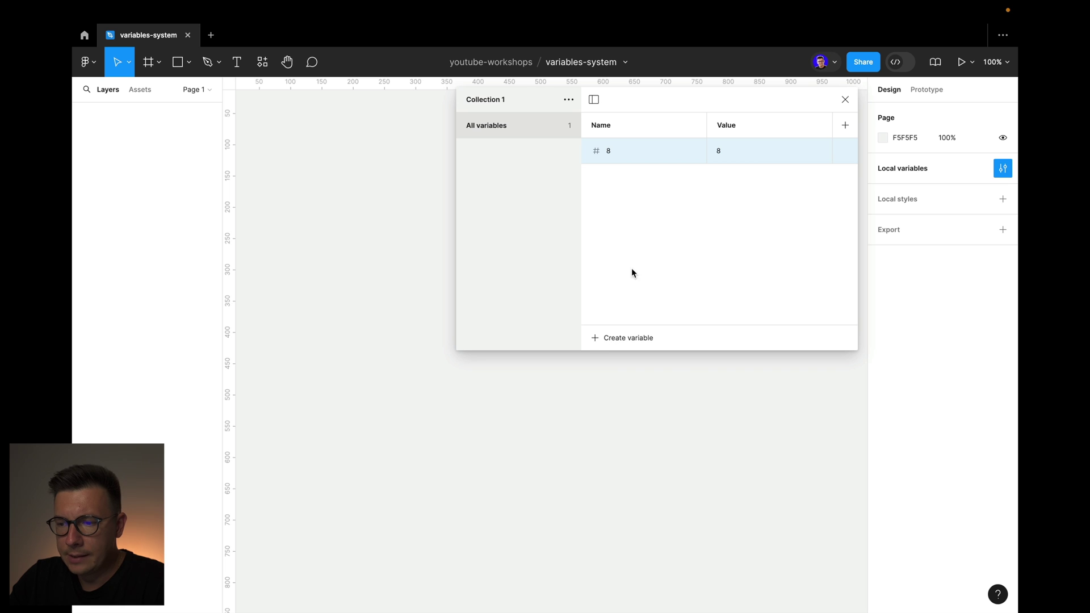
# - Add a second number variable to the collection with the value 16 and the name 16
pyautogui.click(625, 338)
pyautogui.click(619, 378)
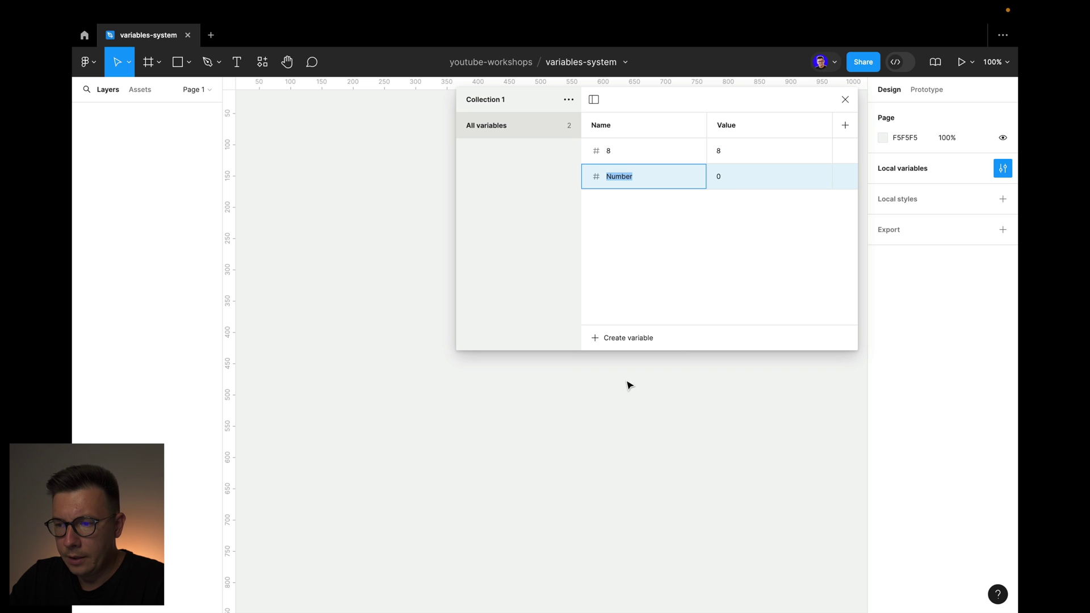
pyautogui.click(730, 184)
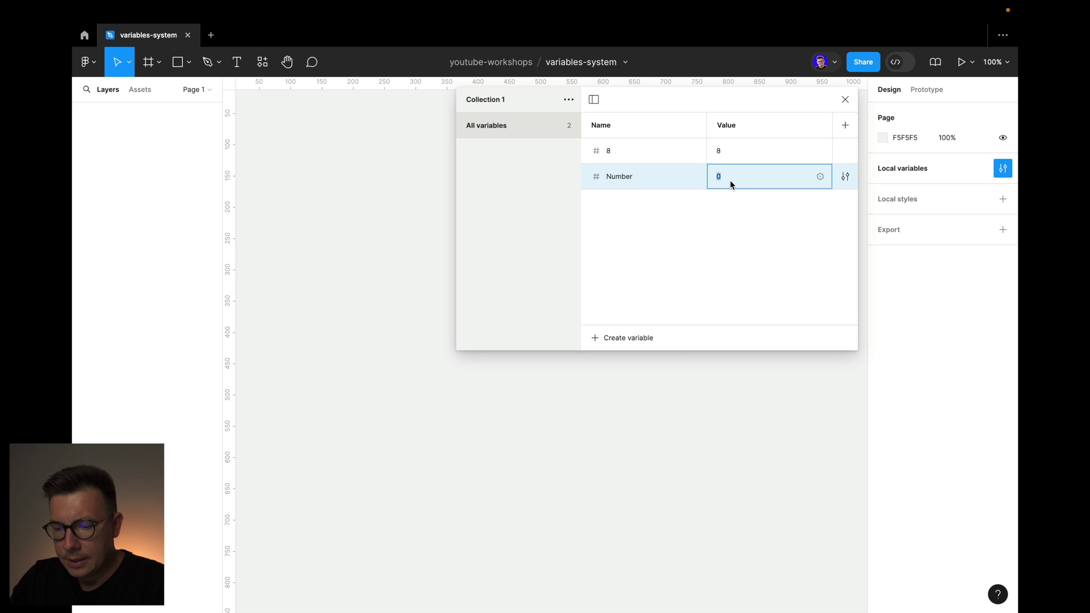
pyautogui.write('16')
pyautogui.click(664, 220)
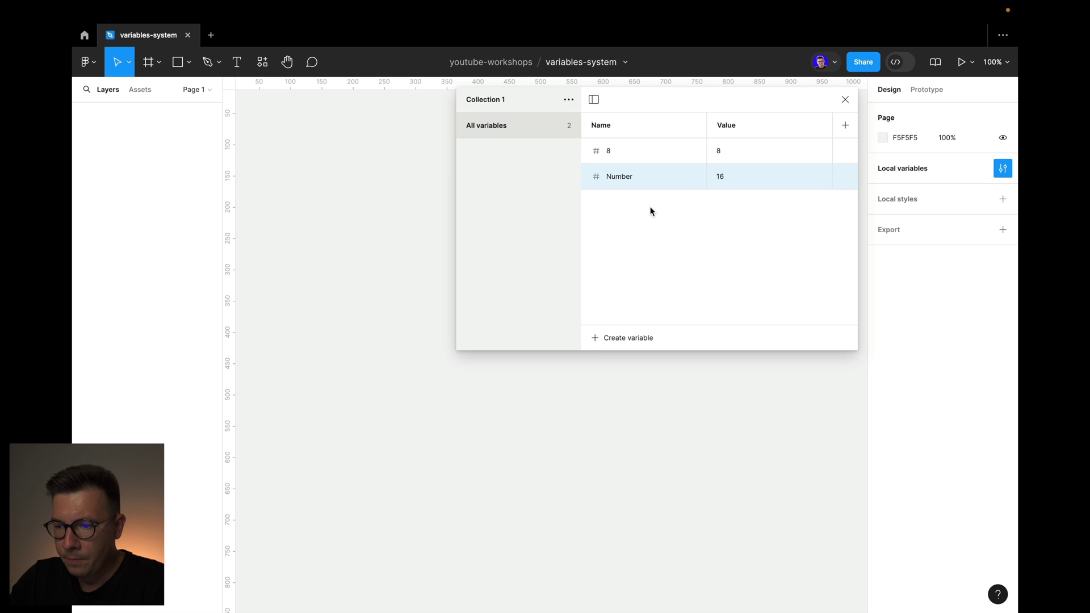
pyautogui.doubleClick(627, 176)
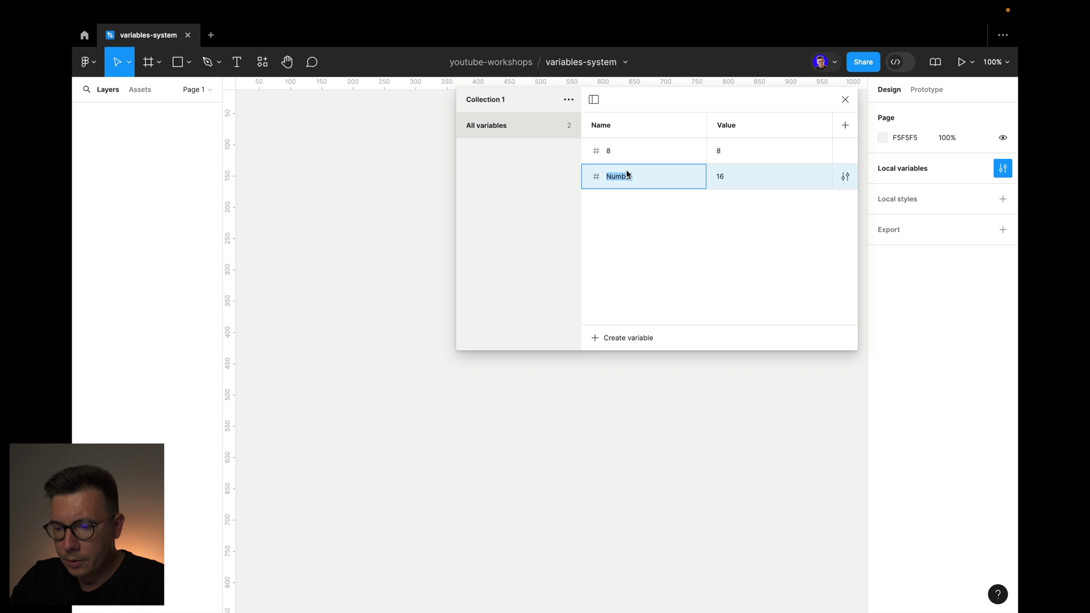
pyautogui.write('16')
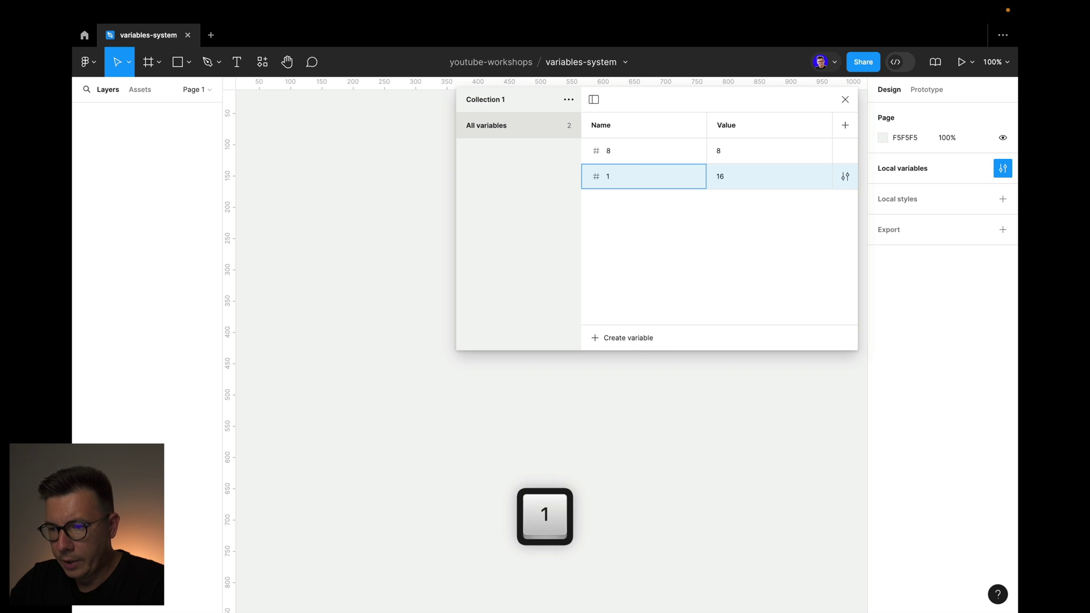
pyautogui.click(681, 323)
# - Add a number variable named 24 with the value 24 to the collection
pyautogui.click(627, 338)
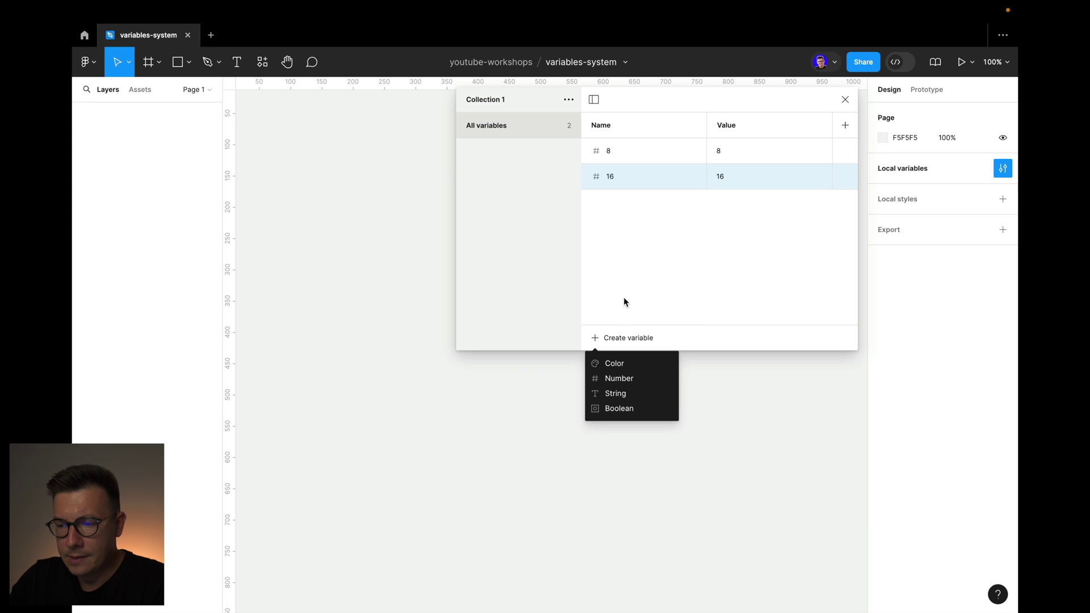
pyautogui.click(618, 378)
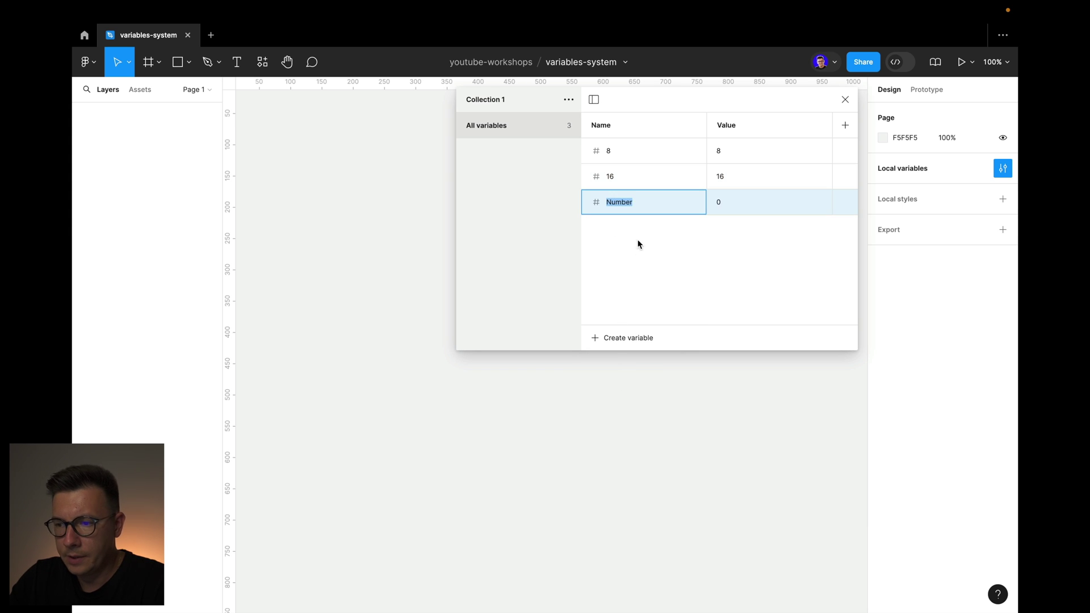
pyautogui.write('2')
pyautogui.press('BackSpace')
pyautogui.write('24')
pyautogui.click(727, 202)
pyautogui.write('24')
# - Add a number variable named 32 with the value 32 to the collection
pyautogui.click(626, 337)
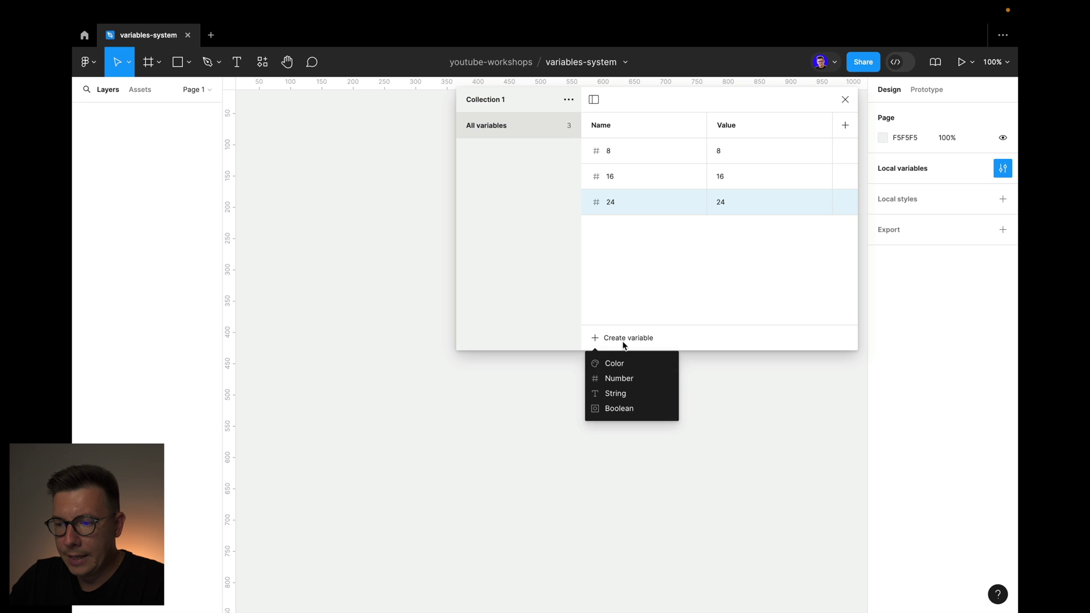
pyautogui.click(624, 389)
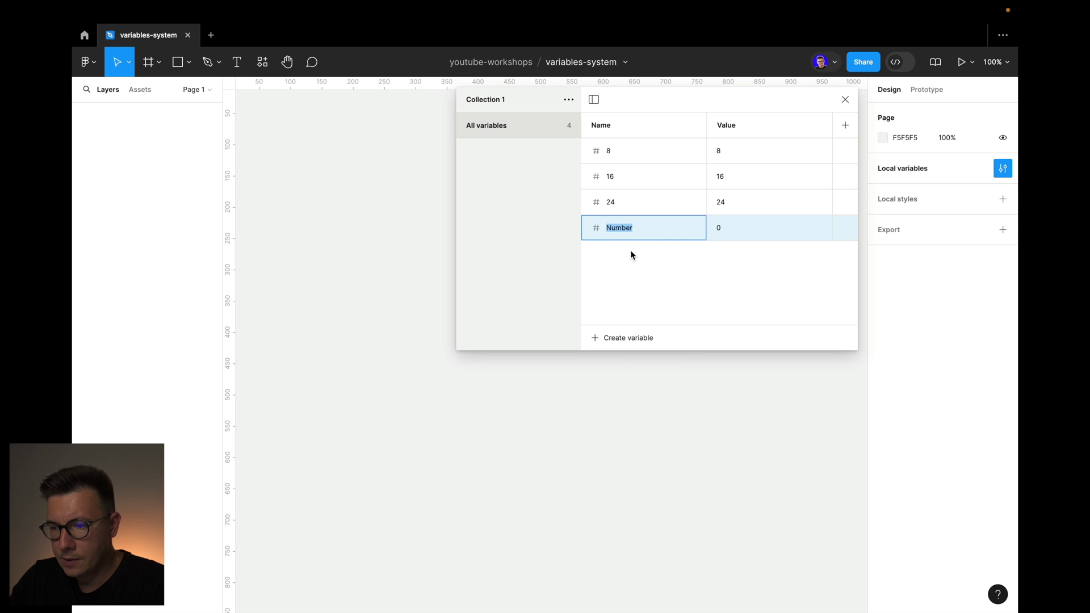
pyautogui.write('32')
pyautogui.click(726, 228)
pyautogui.write('32')
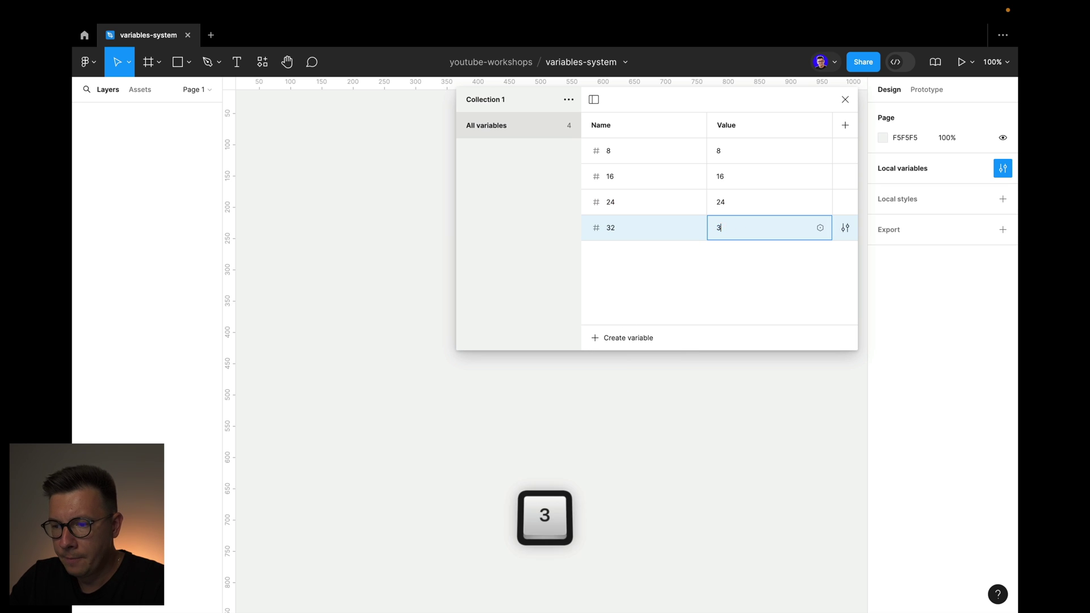
# - Add a number variable named 40 with the value 40 to the collection
pyautogui.click(622, 340)
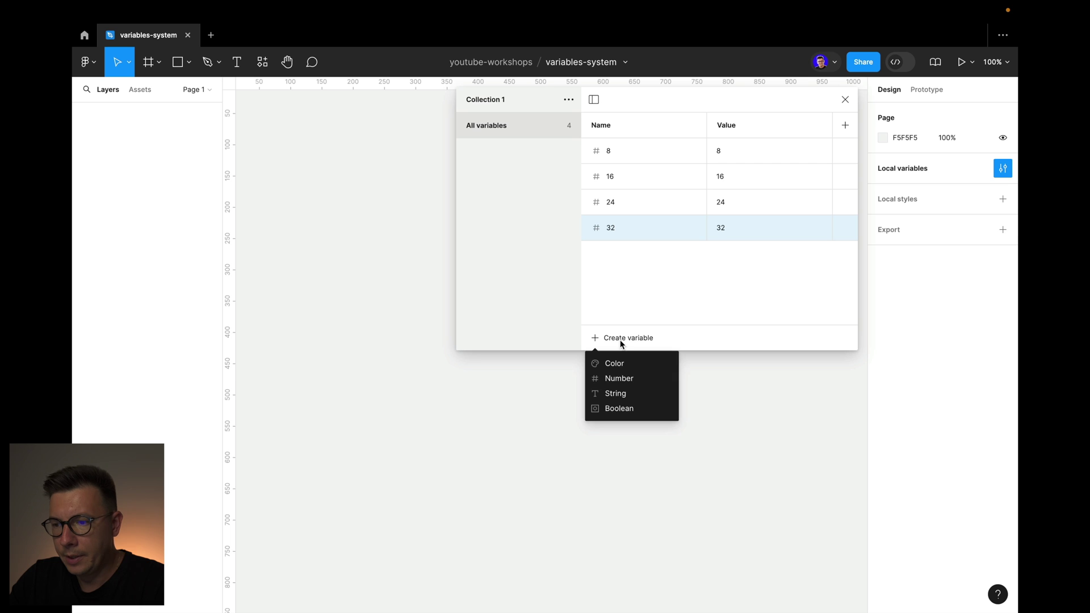
pyautogui.click(629, 378)
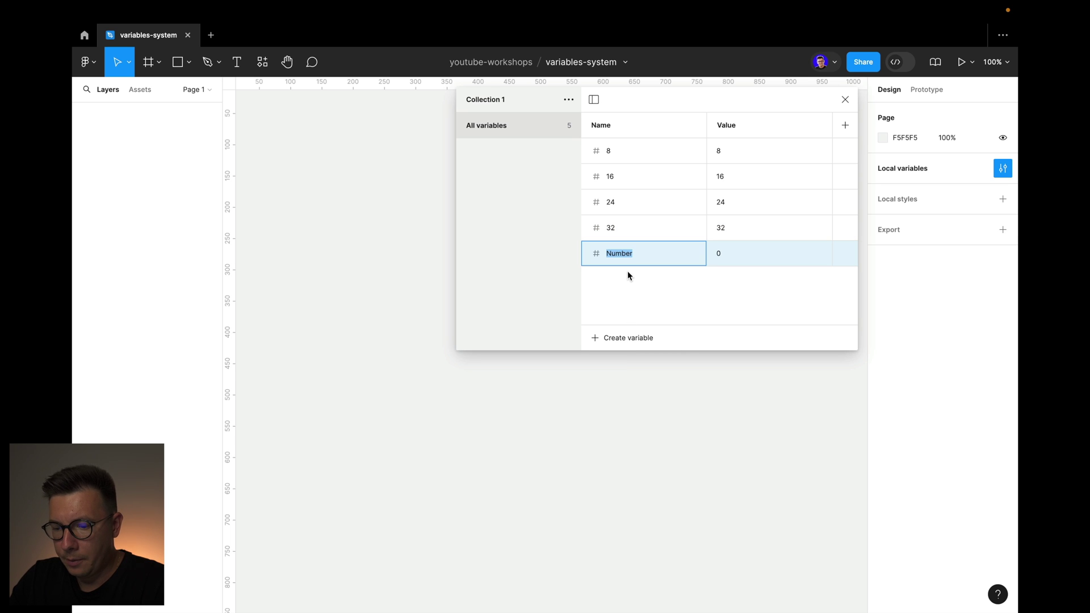
pyautogui.write('40')
pyautogui.press('BackSpace')
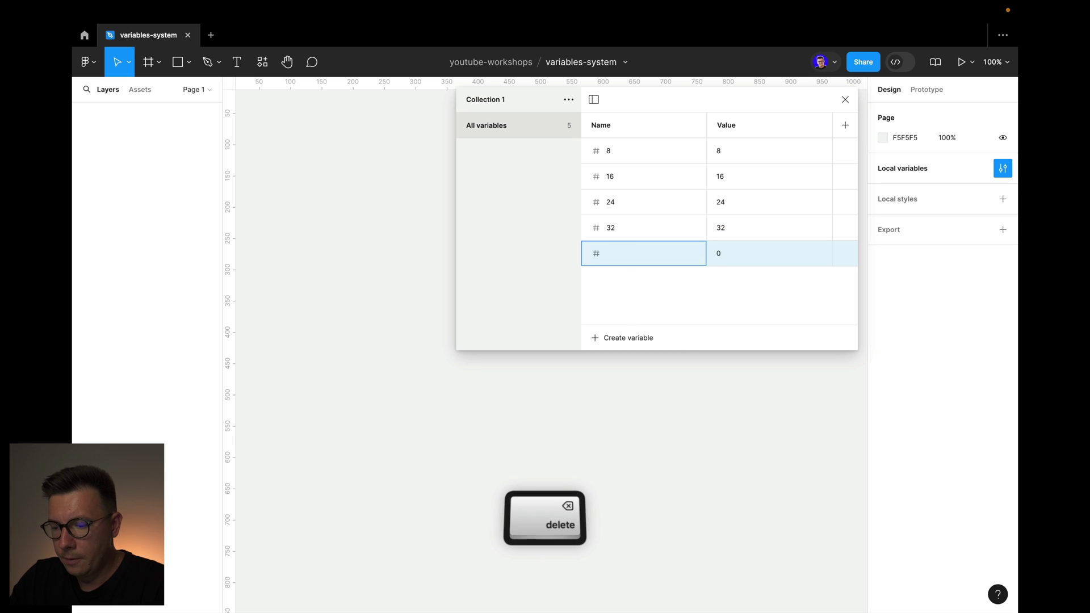
pyautogui.write('0')
pyautogui.click(728, 250)
pyautogui.write('40')
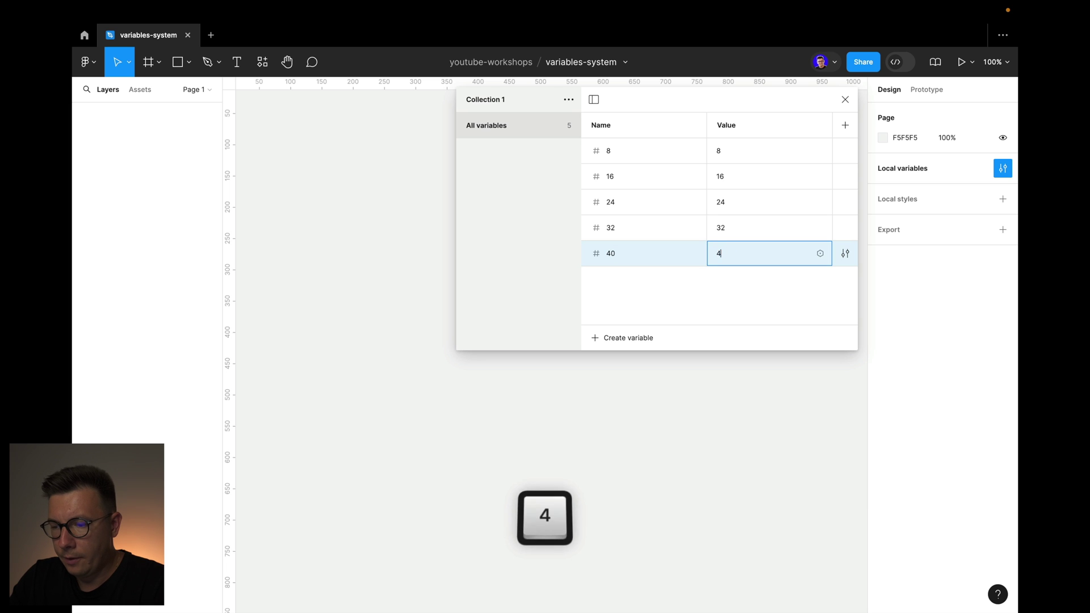
pyautogui.press('Return')
# - Add a number variable named 80 with the value 80 to the collection
pyautogui.click(628, 338)
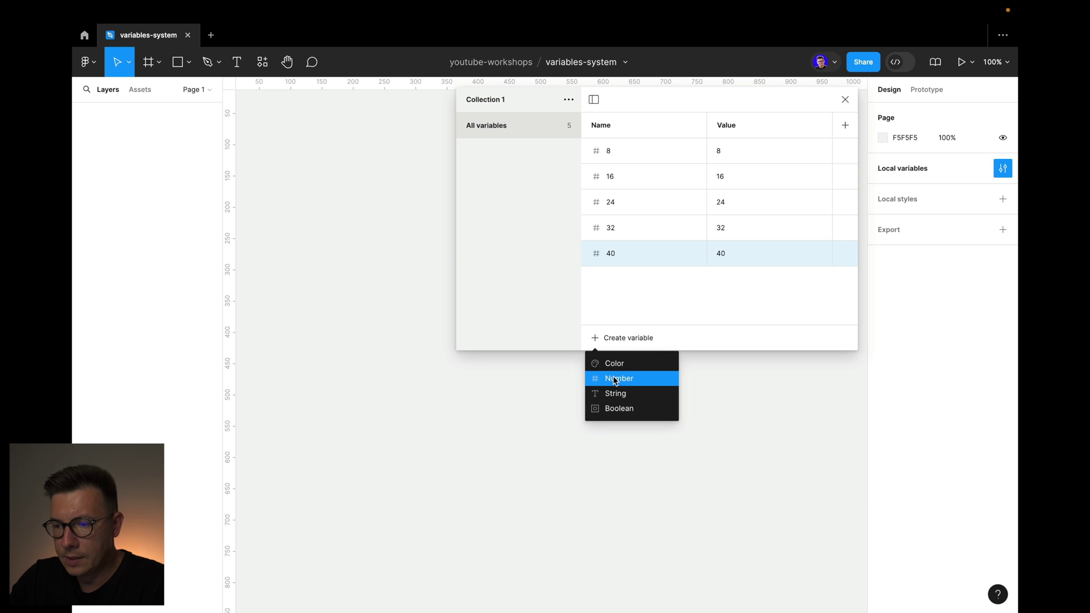
pyautogui.click(623, 377)
pyautogui.write('80')
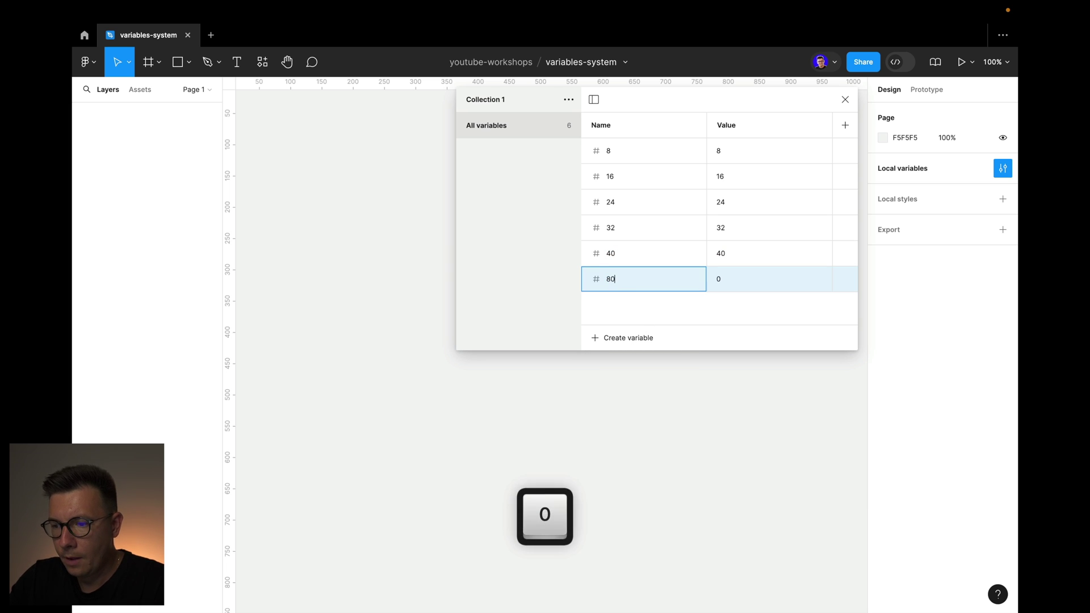
pyautogui.click(728, 270)
pyautogui.write('80')
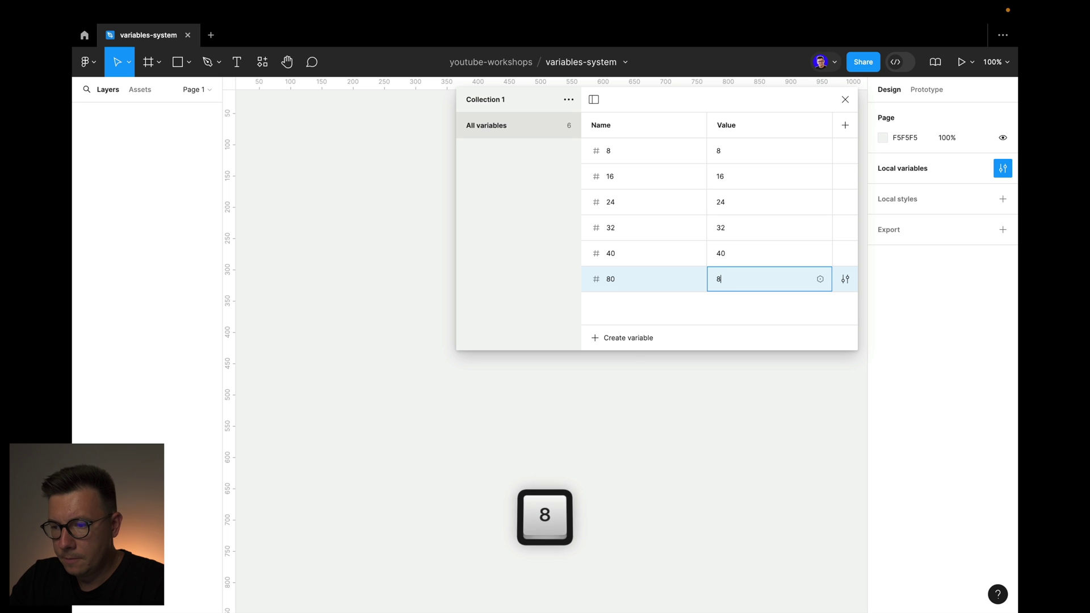
# - Add a number variable named 160 with the value 160 to the collection
pyautogui.click(615, 339)
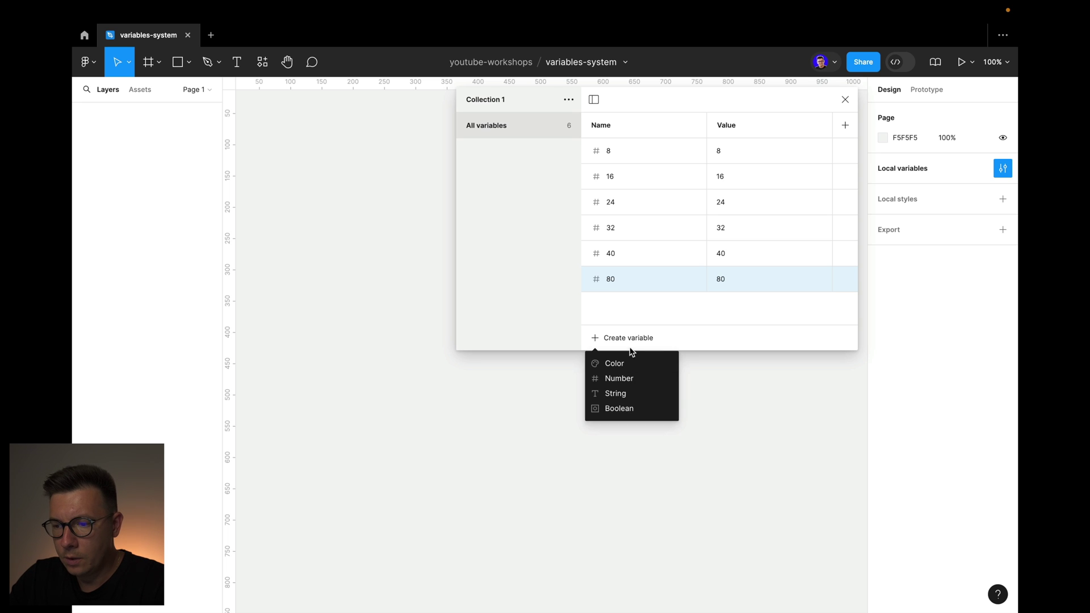
pyautogui.click(621, 375)
pyautogui.write('160')
pyautogui.click(733, 302)
pyautogui.write('16')
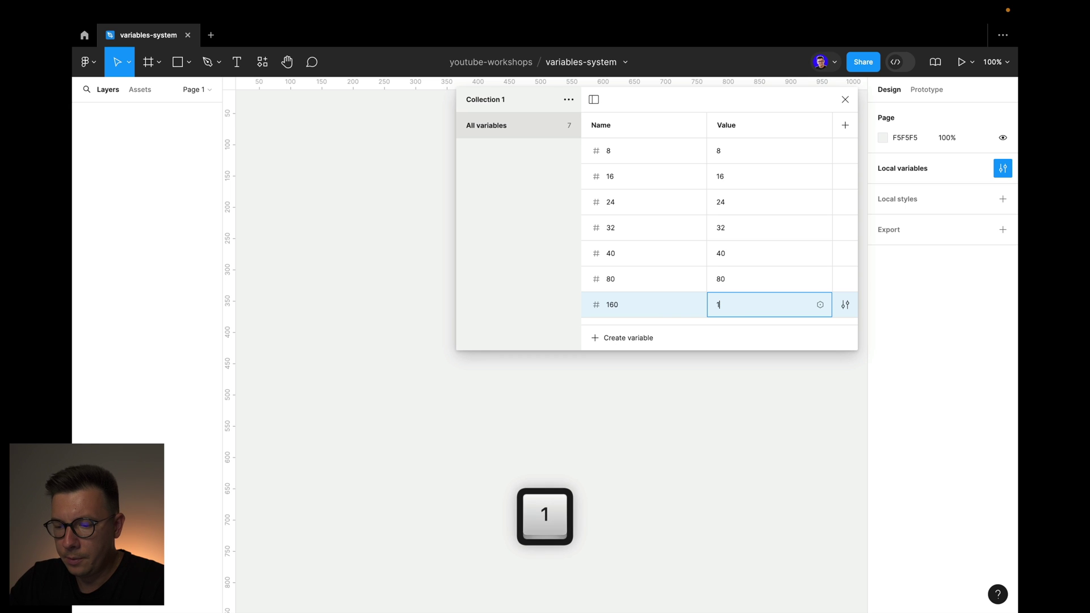
pyautogui.write('0')
pyautogui.click(706, 420)
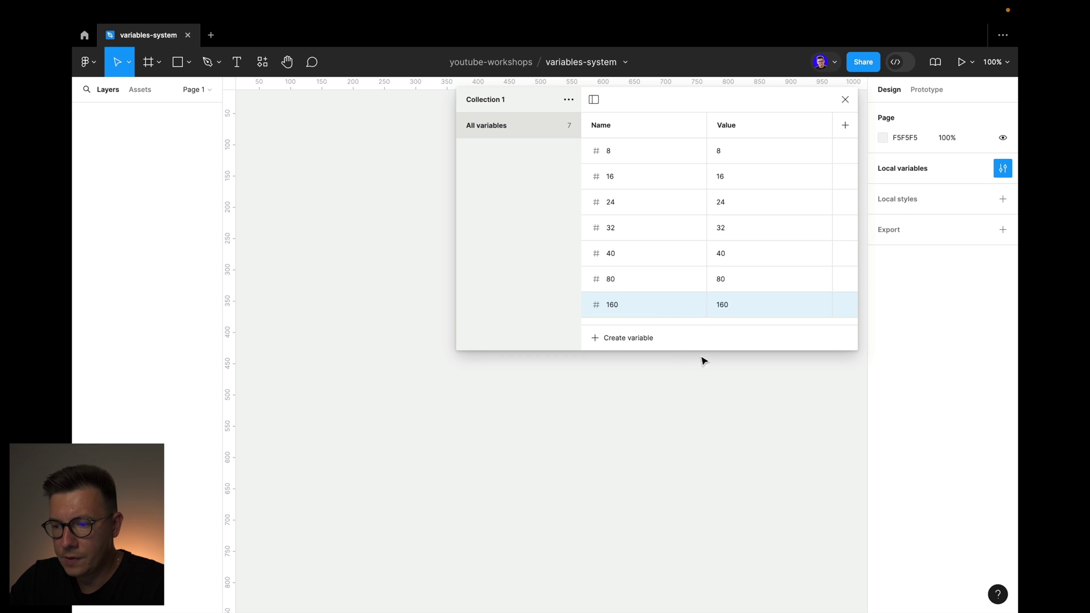
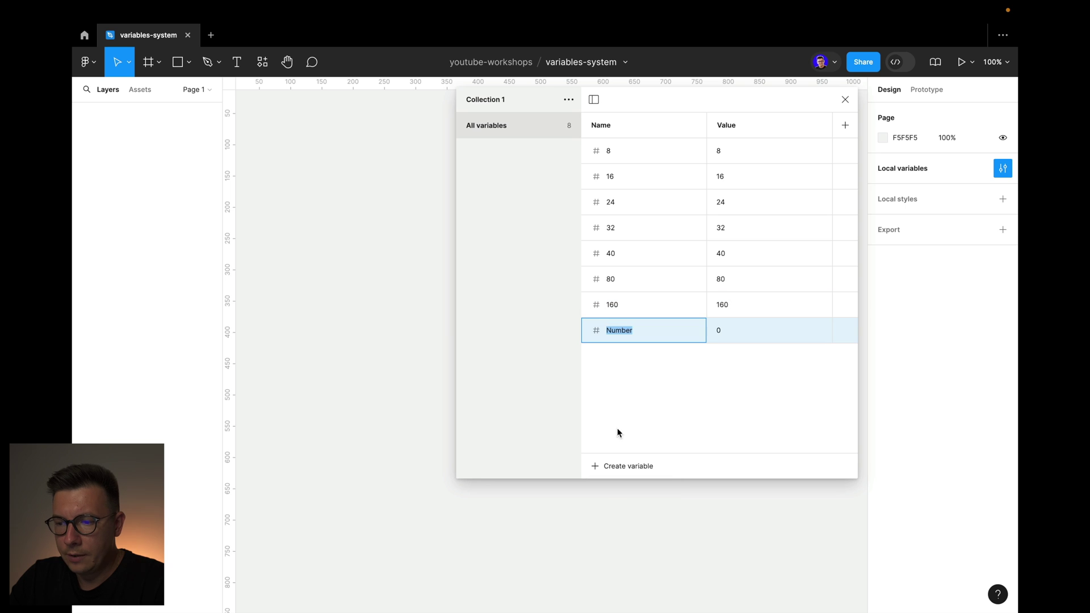
# - Name the new number variable H1 and set its value to 64
pyautogui.write('H!')
pyautogui.press('BackSpace')
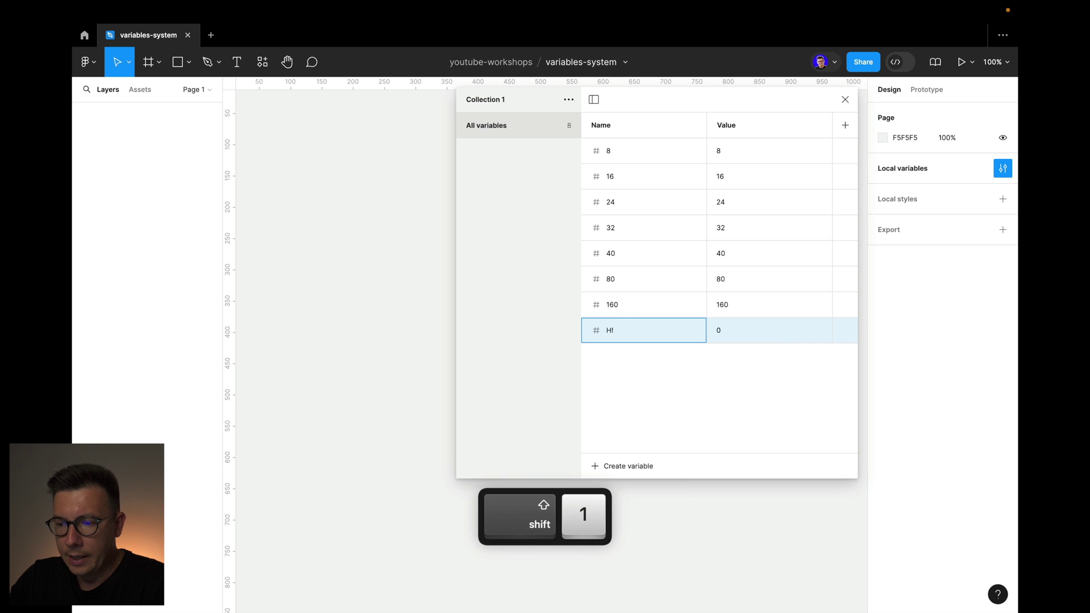
pyautogui.write('1')
pyautogui.click(724, 337)
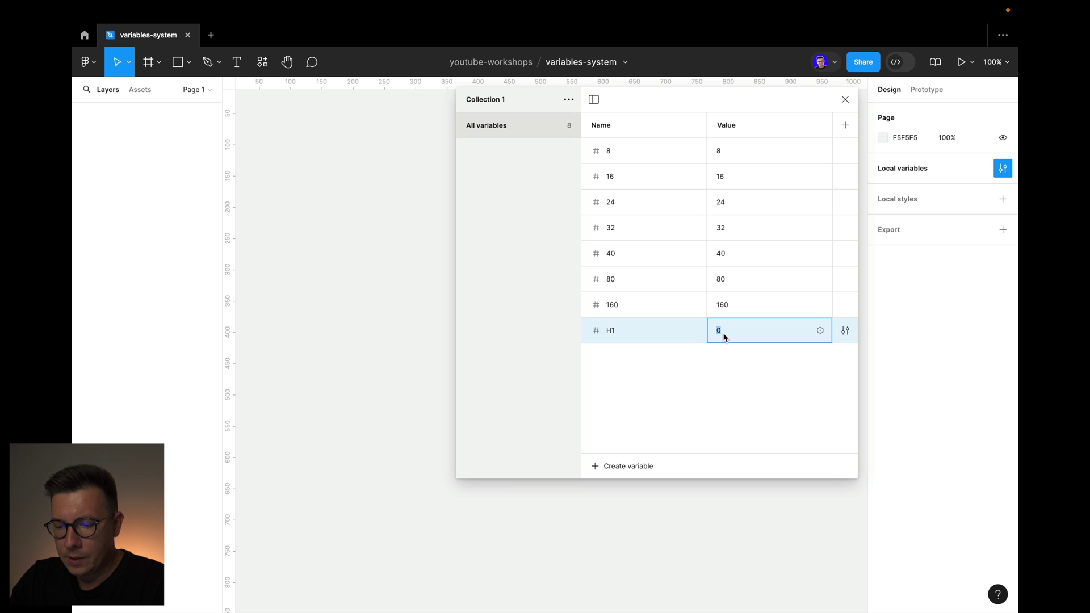
pyautogui.write('64')
pyautogui.click(644, 390)
# - Add a number variable named H2 with the value 32 to the collection
pyautogui.click(623, 466)
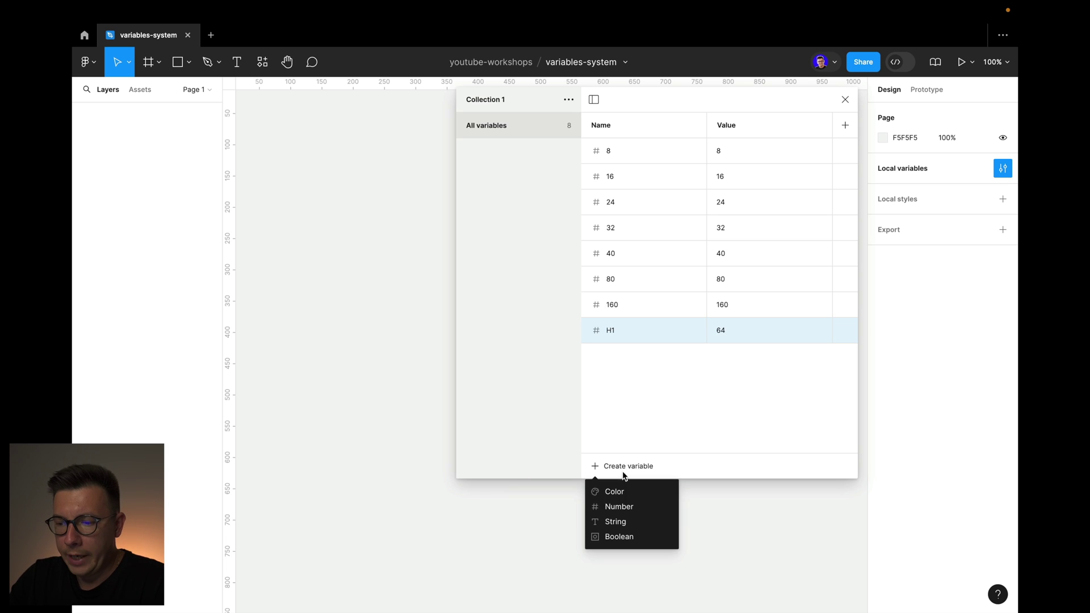
pyautogui.click(618, 507)
pyautogui.write('H2')
pyautogui.click(733, 357)
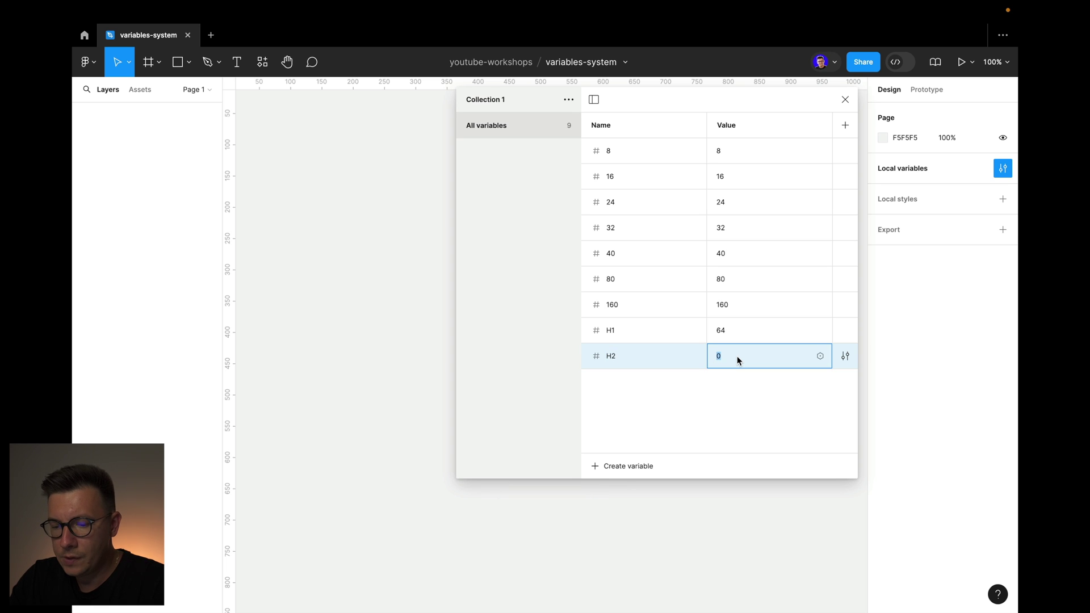
pyautogui.write('32')
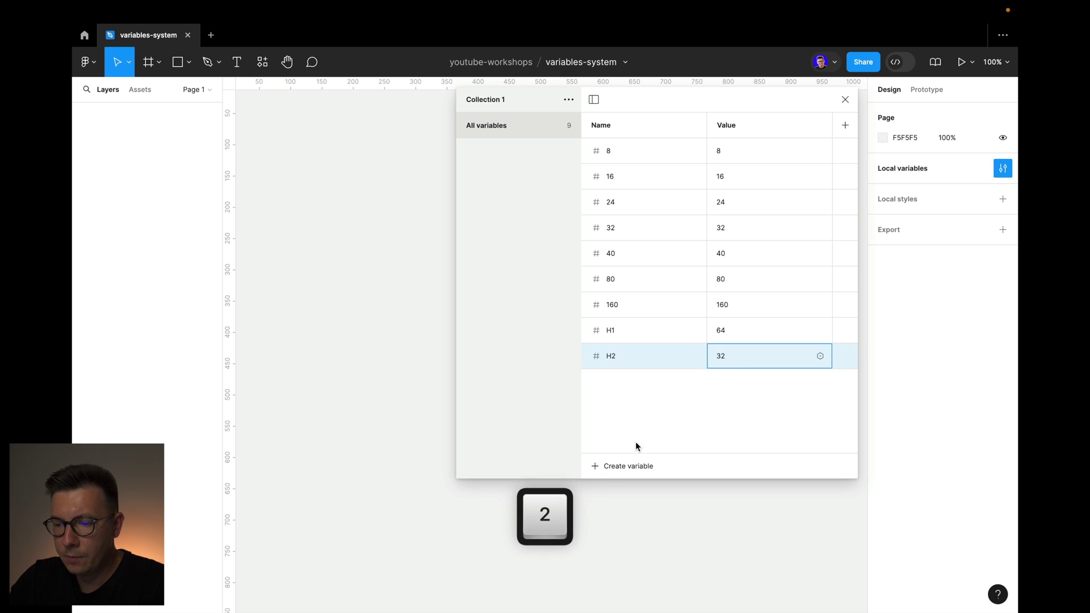
# - Add a number variable named H3 with the value 24 to the collection
pyautogui.click(628, 466)
pyautogui.click(607, 506)
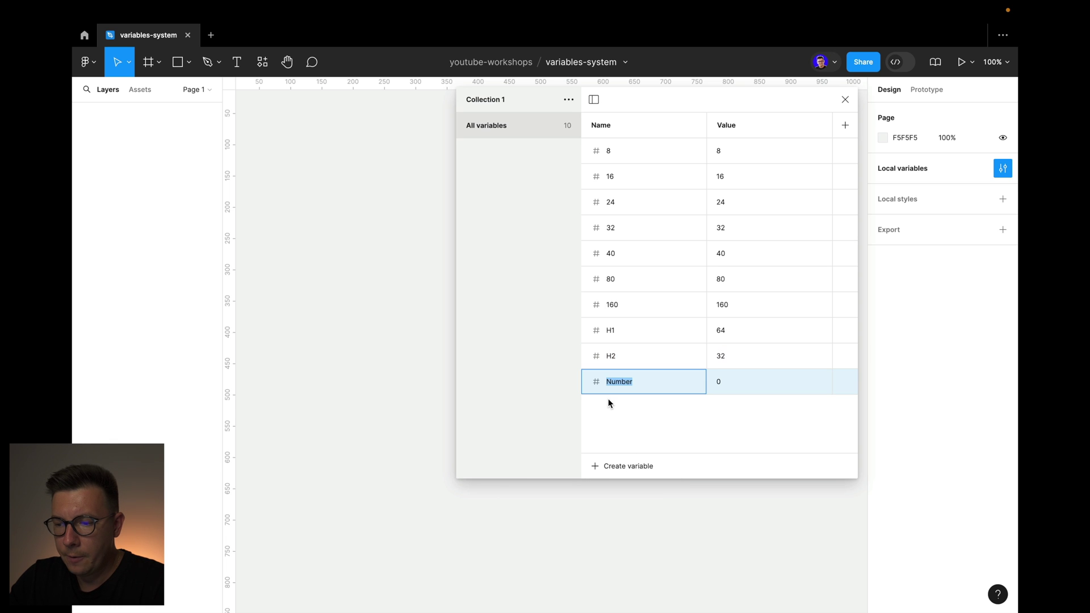
pyautogui.write('H3')
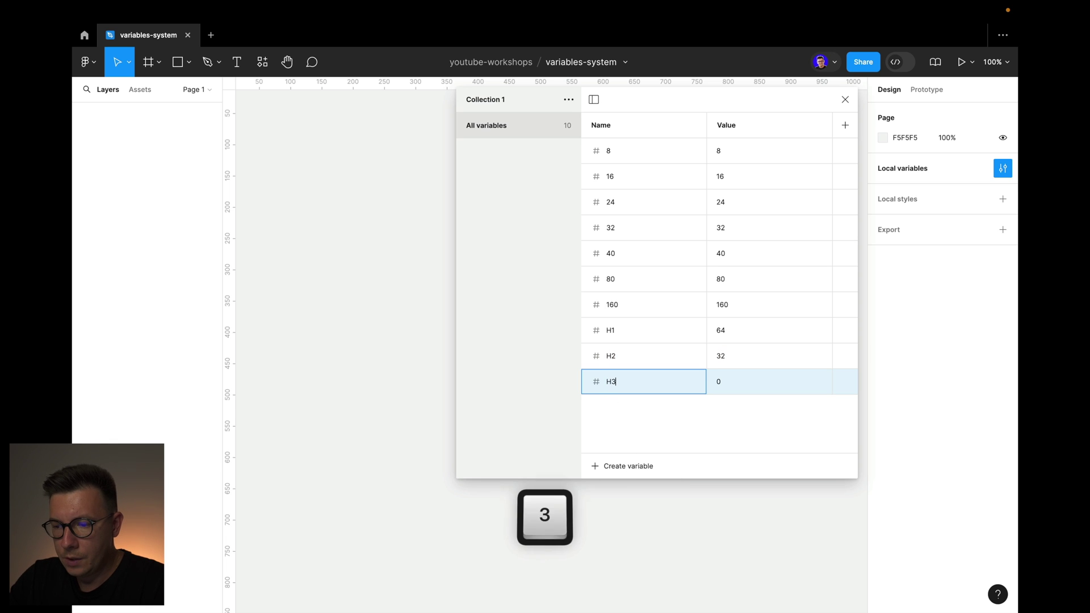
pyautogui.click(721, 380)
pyautogui.write('24')
pyautogui.click(665, 413)
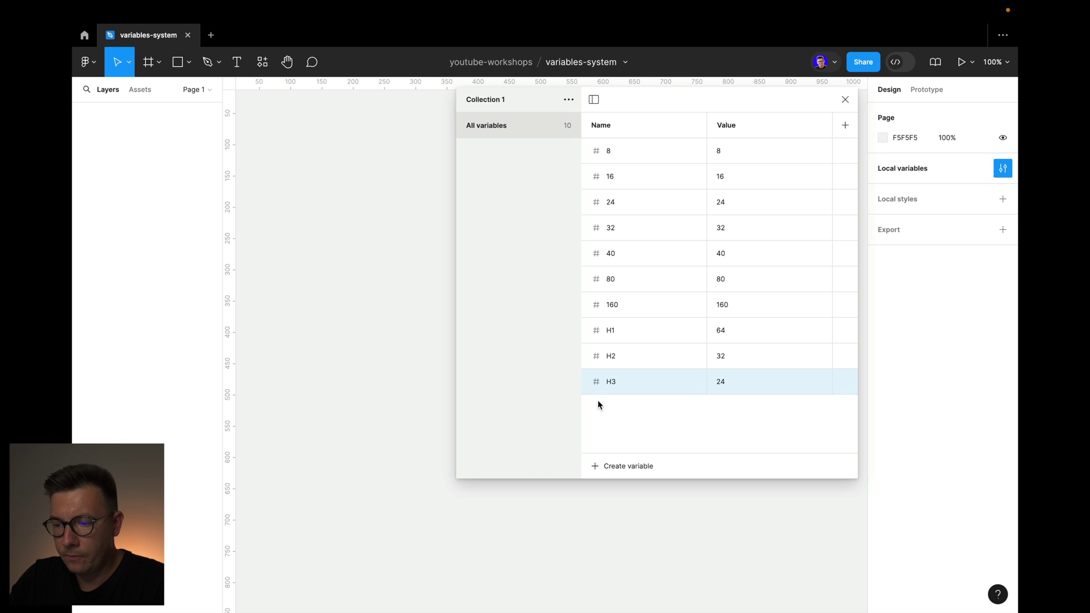
# - Add a number variable named body with the value 16 to the collection
pyautogui.click(621, 469)
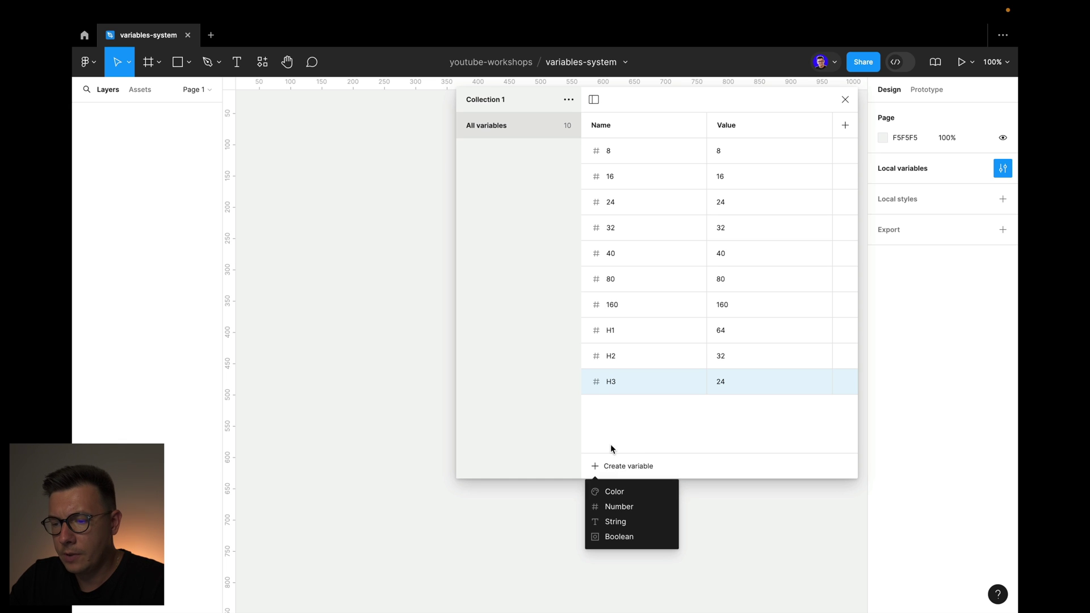
pyautogui.click(624, 507)
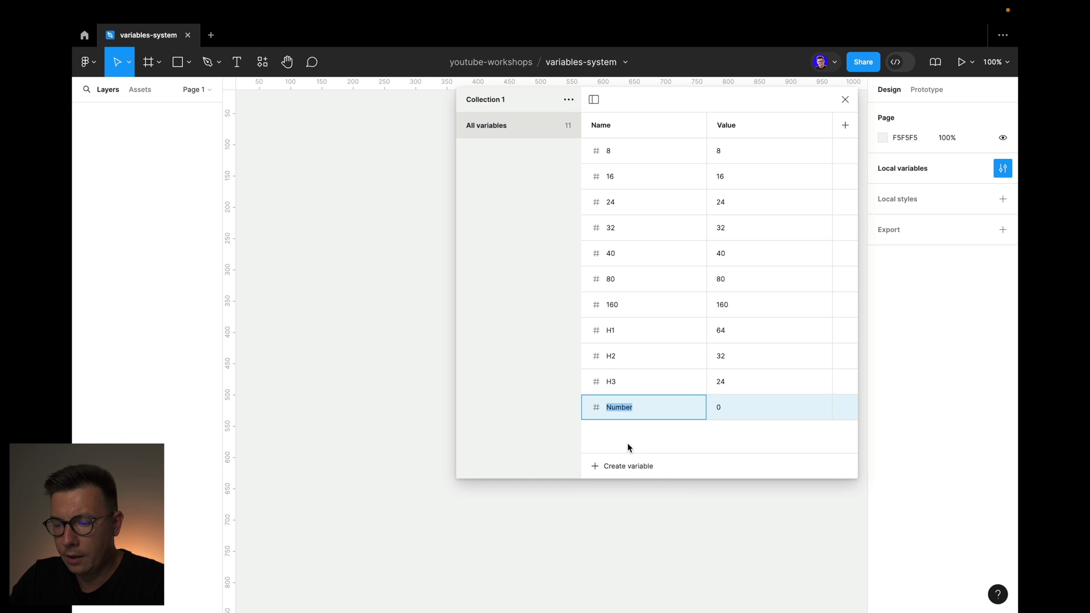
pyautogui.write('P')
pyautogui.press('Return')
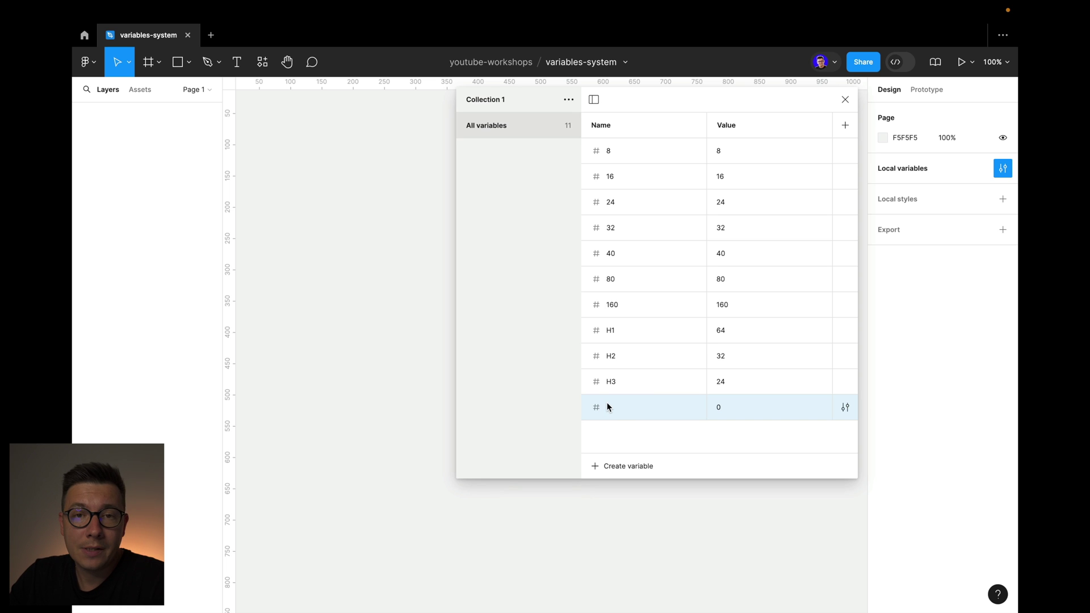
pyautogui.doubleClick(614, 407)
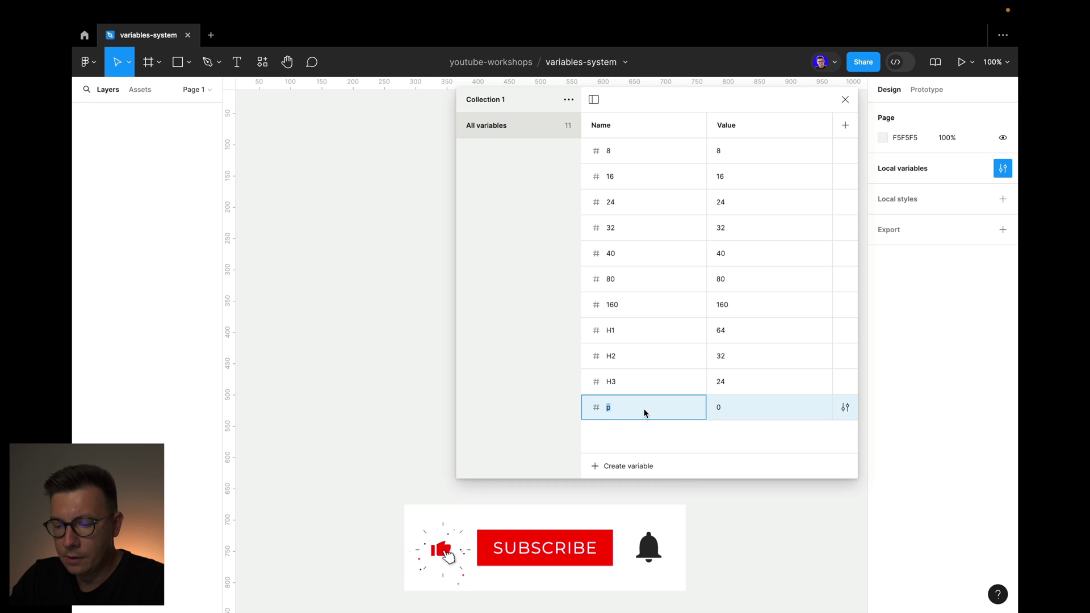
pyautogui.write('body')
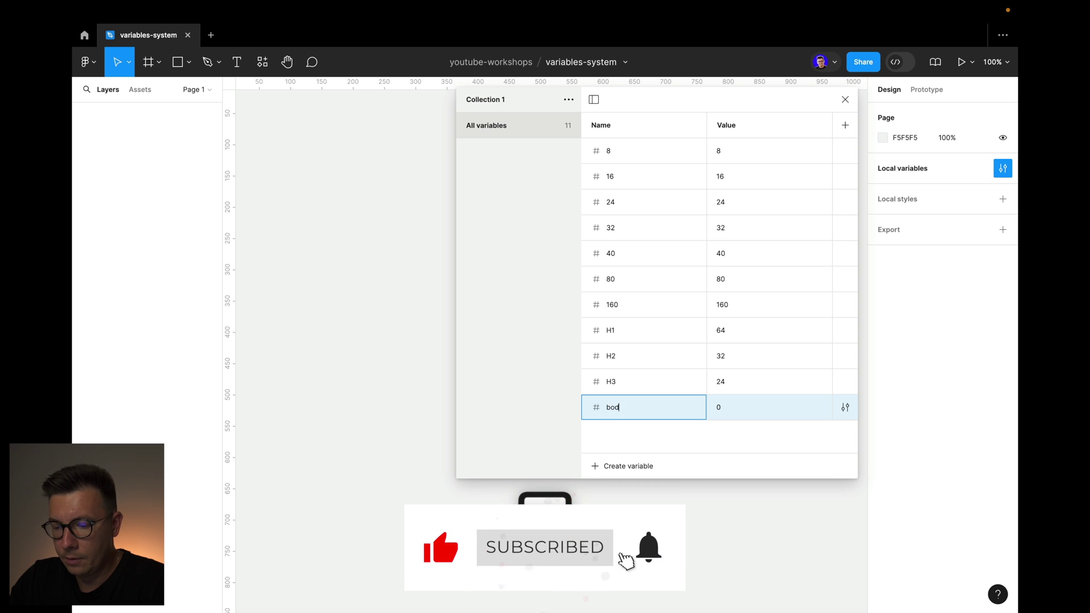
pyautogui.click(727, 410)
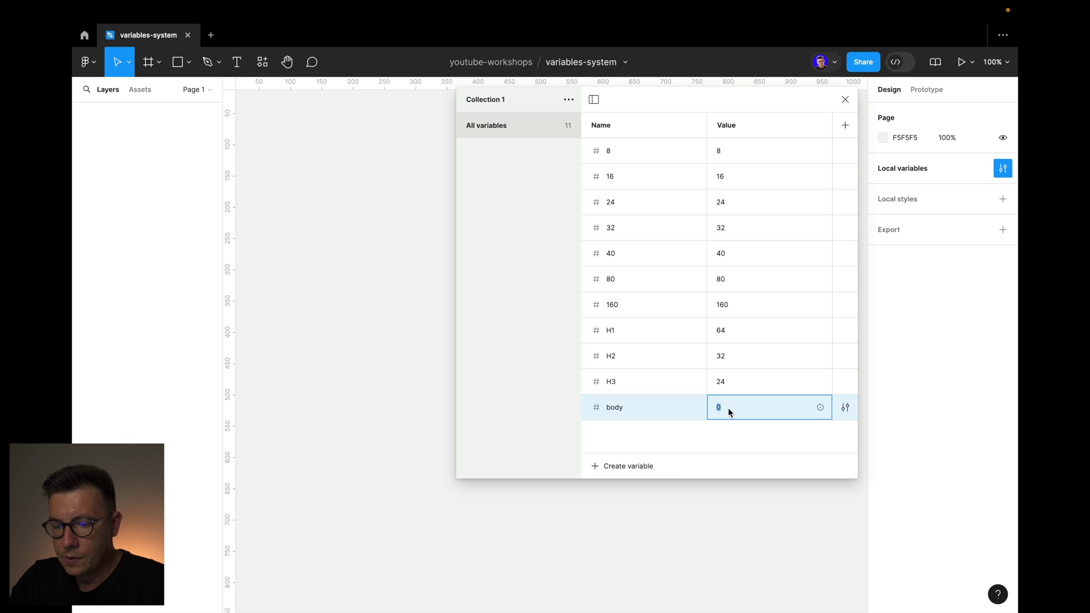
pyautogui.write('16')
pyautogui.click(666, 437)
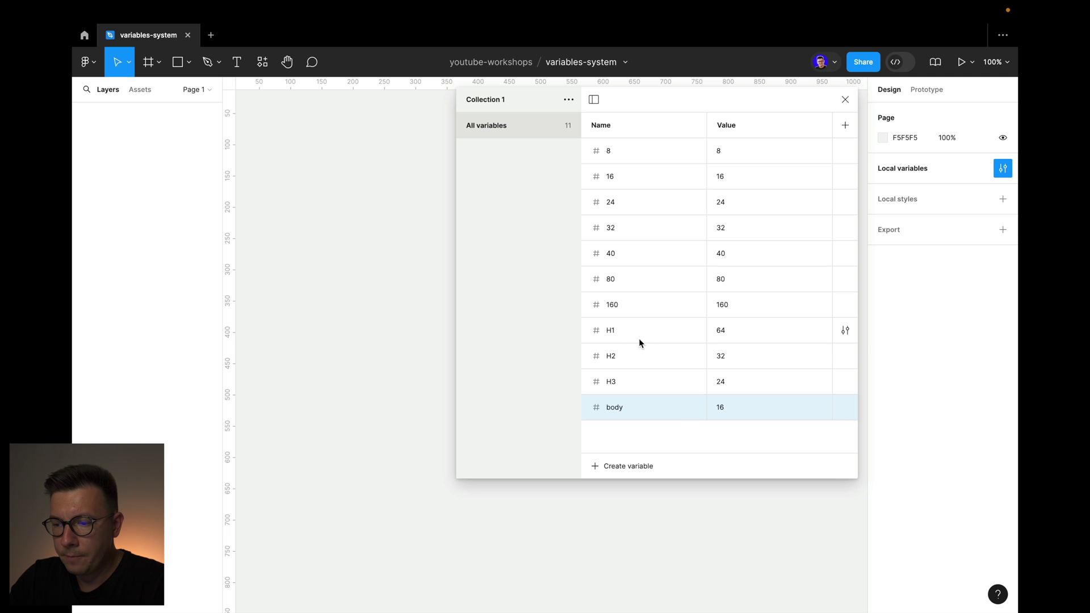
# - Restrict the scoping of the H1 variable to font size only
pyautogui.click(845, 333)
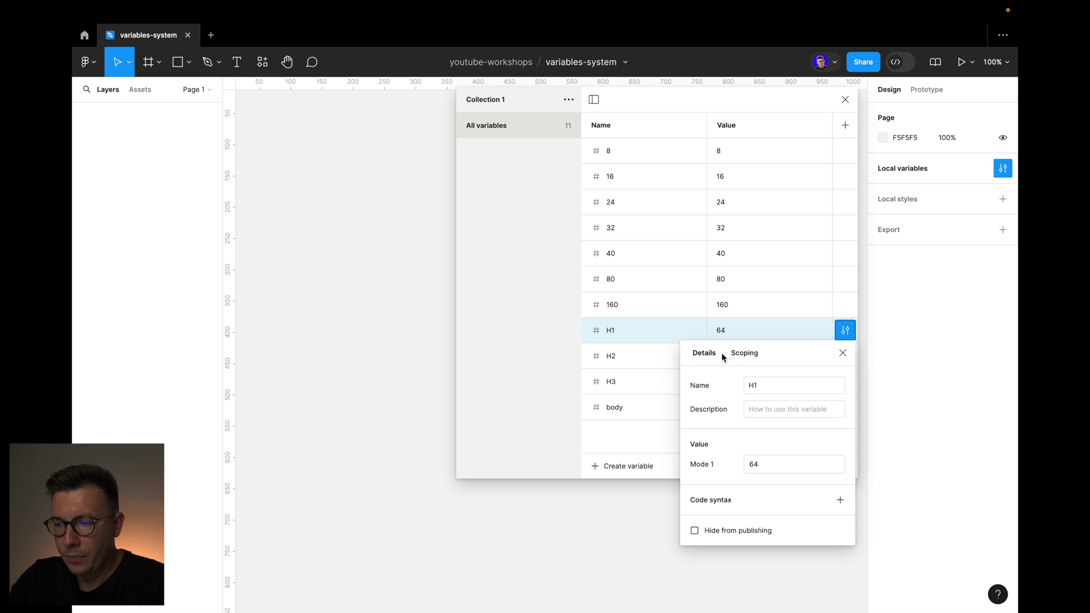
pyautogui.click(745, 354)
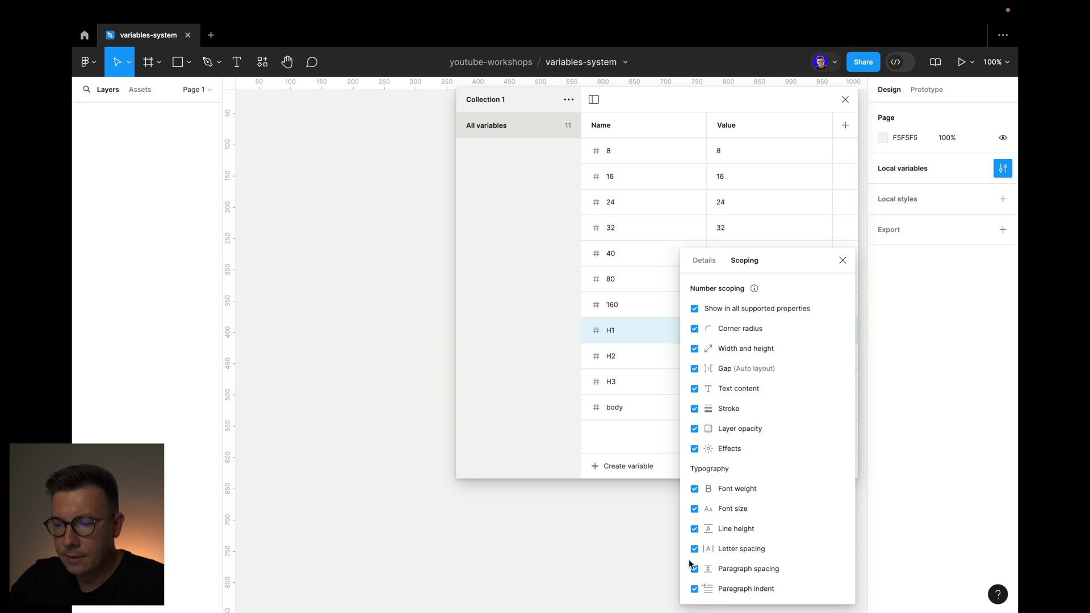
pyautogui.click(695, 309)
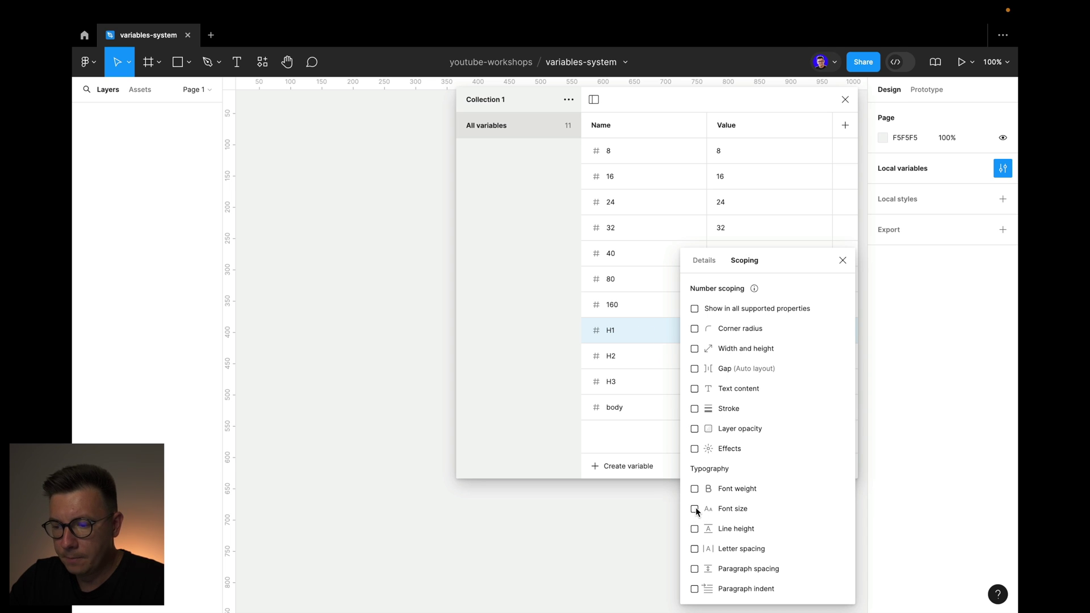
pyautogui.click(639, 434)
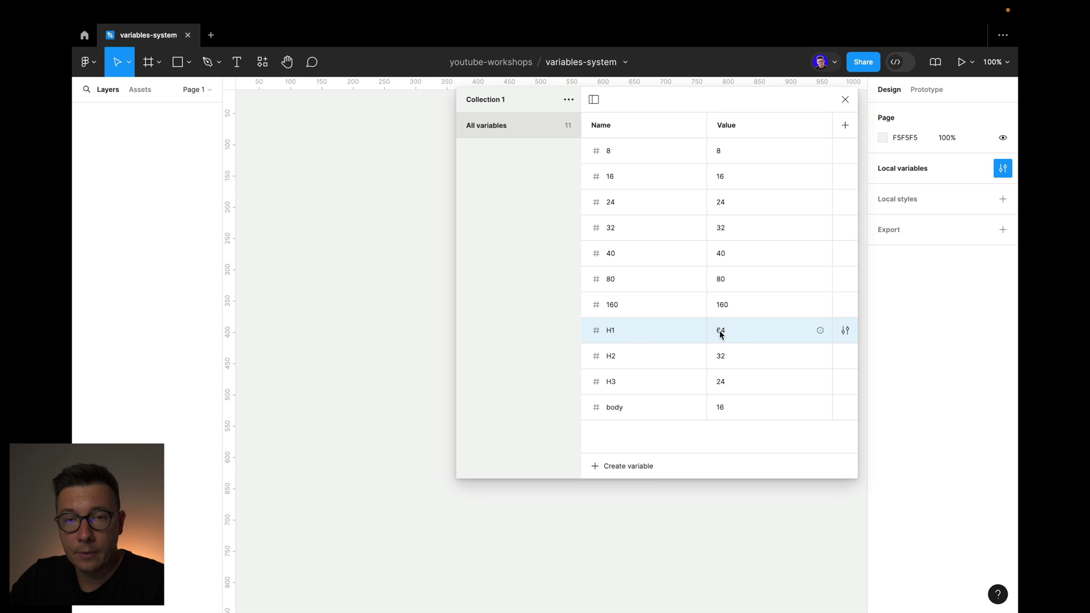
# - Restrict the scoping of the H2 variable to font size only
pyautogui.click(845, 357)
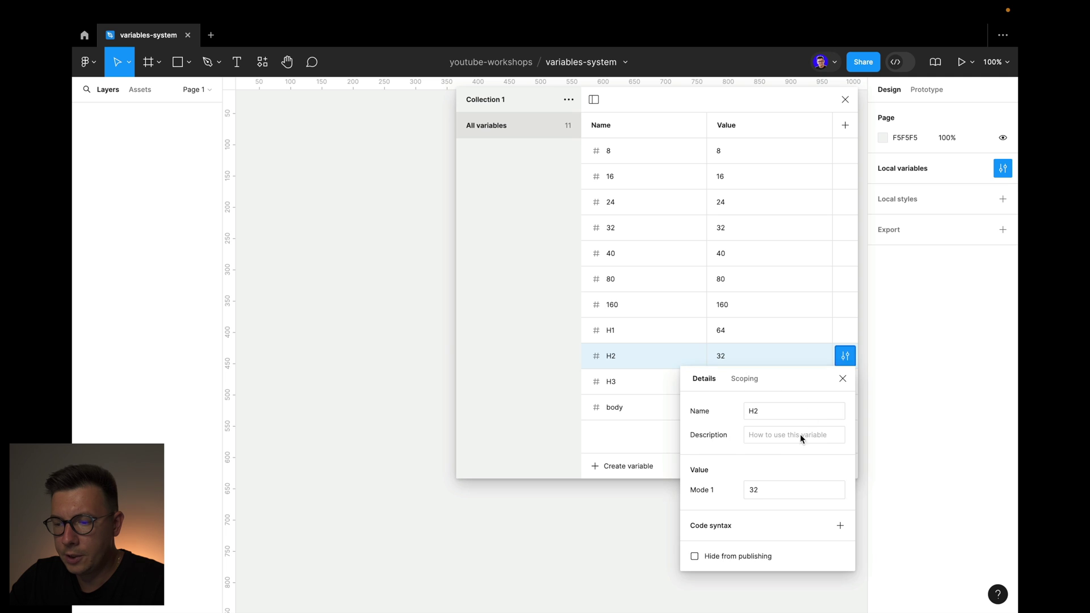
pyautogui.click(745, 379)
pyautogui.click(694, 308)
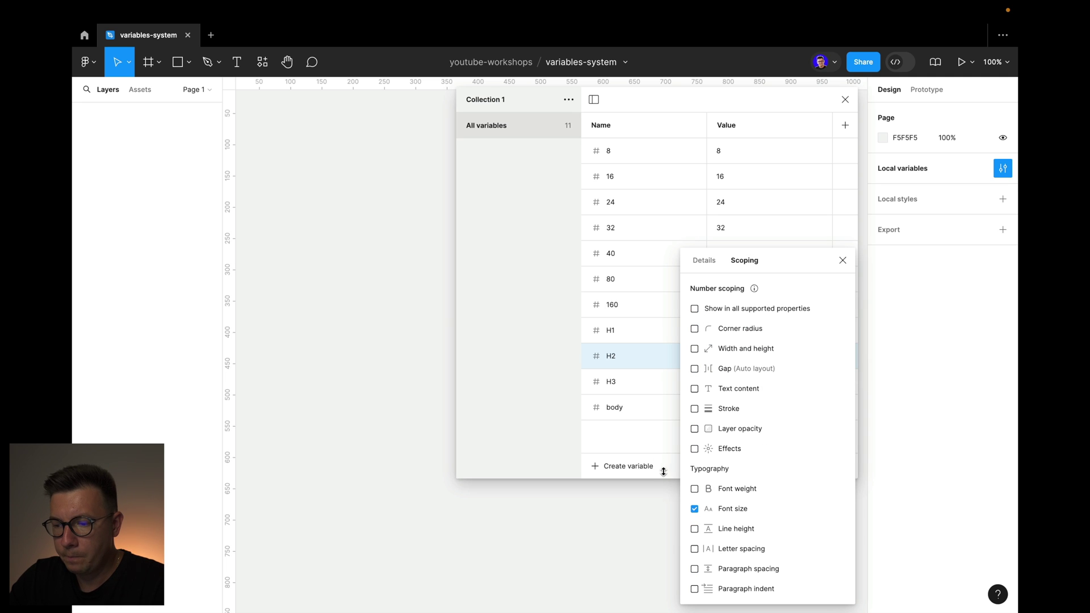
pyautogui.click(652, 442)
# - Restrict the scoping of the H3 variable to font size only
pyautogui.click(845, 382)
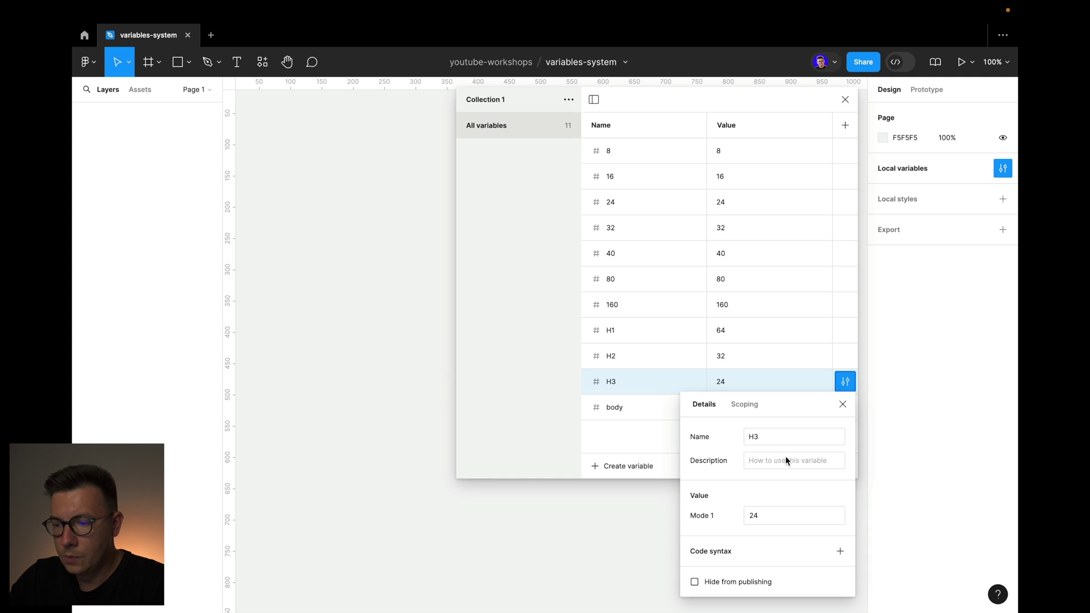
pyautogui.click(744, 404)
pyautogui.click(694, 309)
pyautogui.click(634, 429)
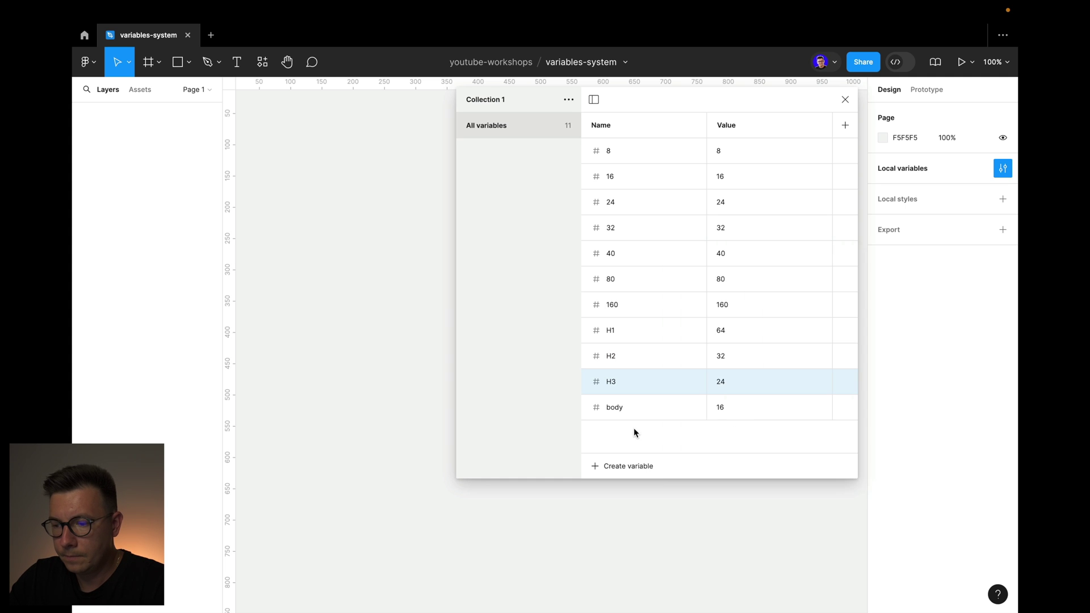
# - Restrict the scoping of the body variable to font size only
pyautogui.click(846, 407)
pyautogui.click(745, 412)
pyautogui.click(694, 309)
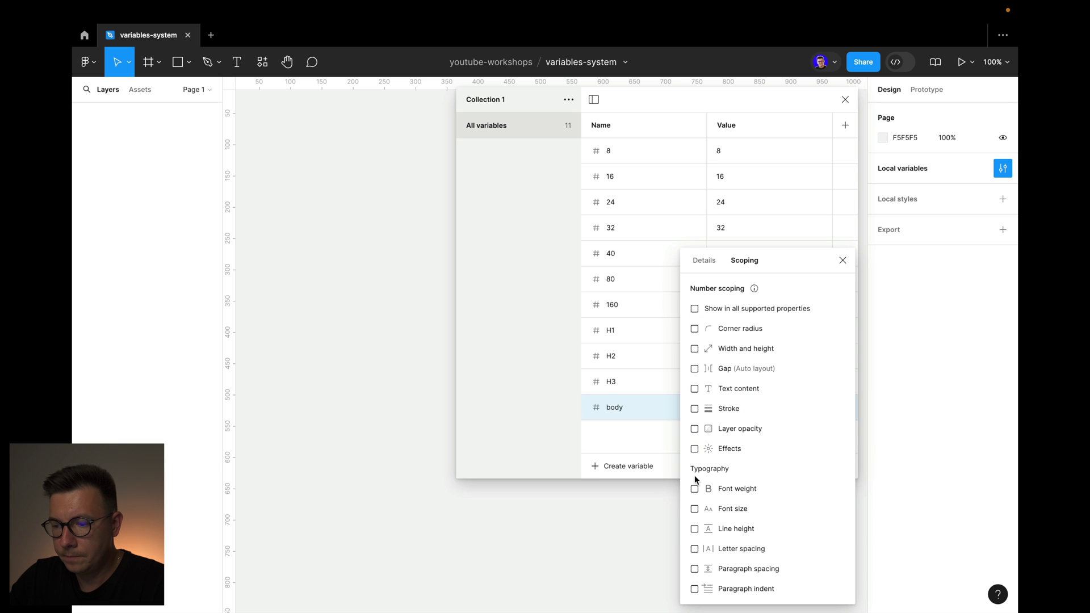
pyautogui.click(694, 509)
pyautogui.click(638, 442)
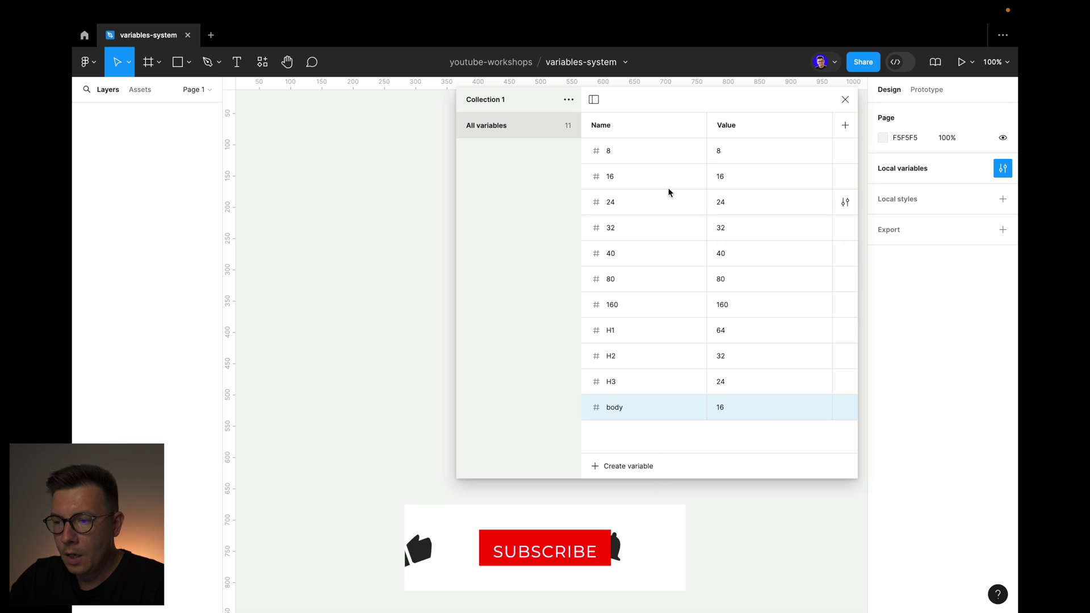
# - Exclude font size from the scoping of the number variable named 8
pyautogui.click(845, 151)
pyautogui.click(747, 175)
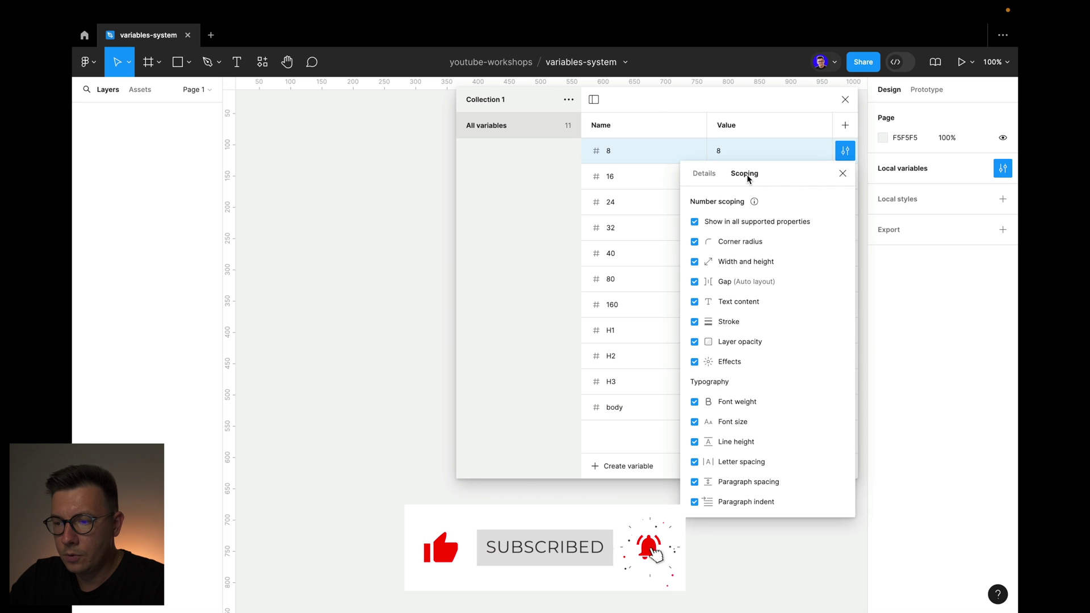
pyautogui.click(694, 423)
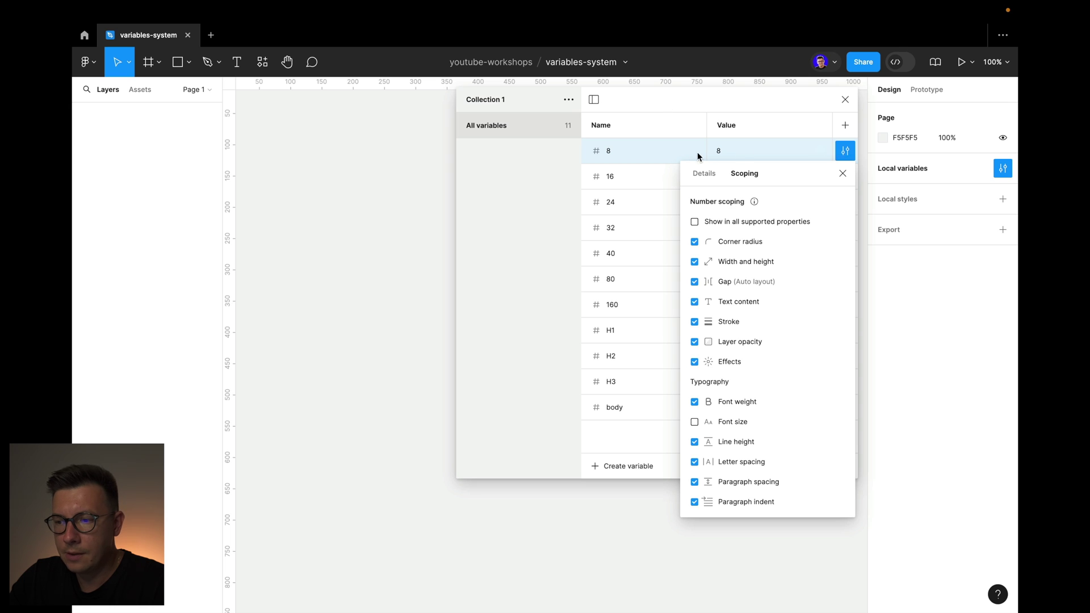
pyautogui.click(681, 120)
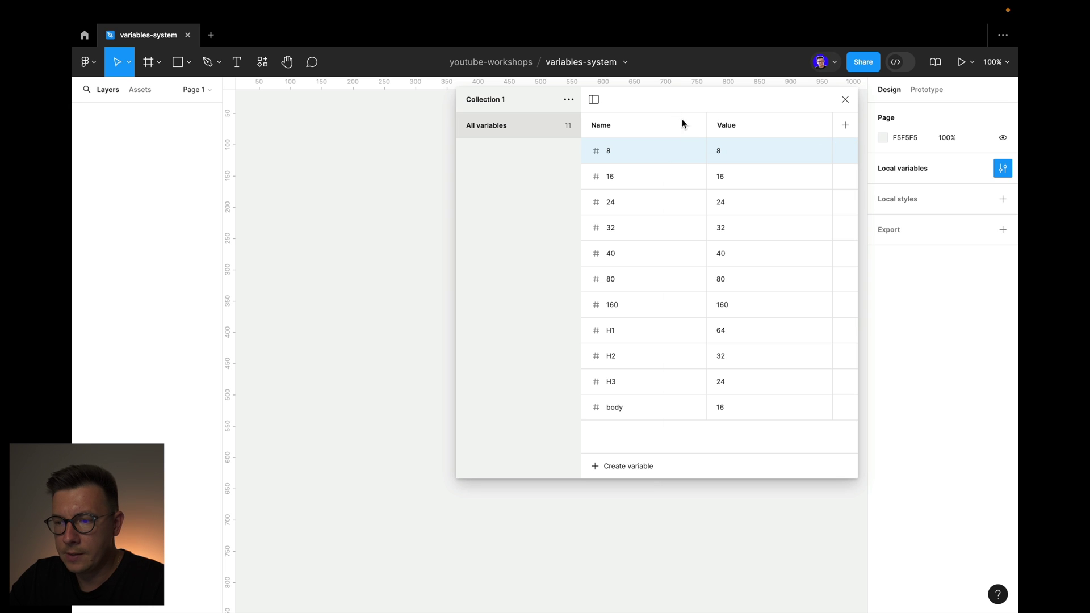
# - Exclude font size from the scoping of the number variable named 16
pyautogui.click(846, 179)
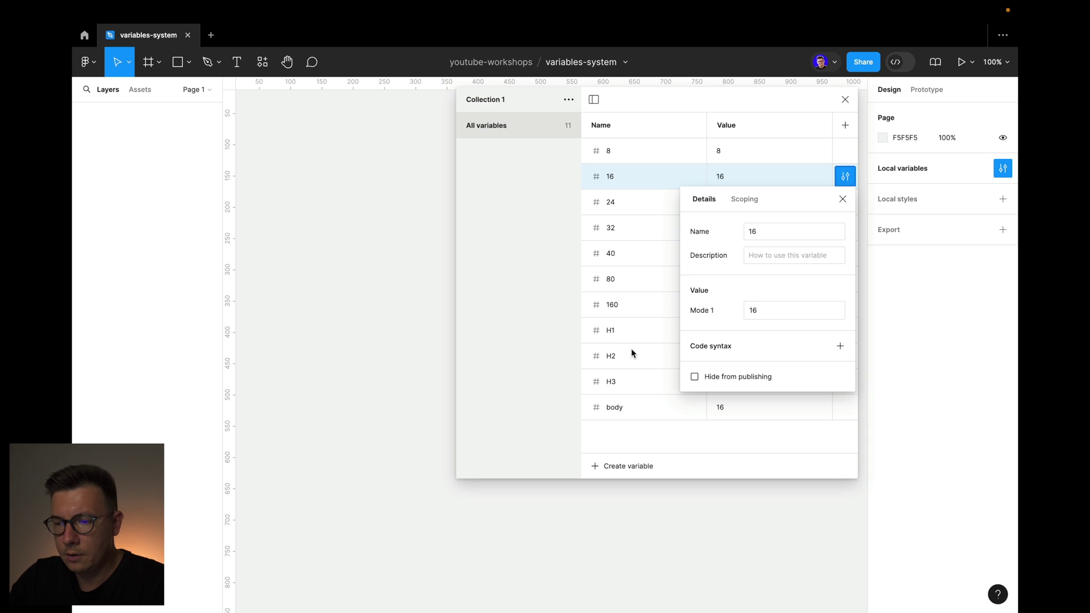
pyautogui.click(748, 197)
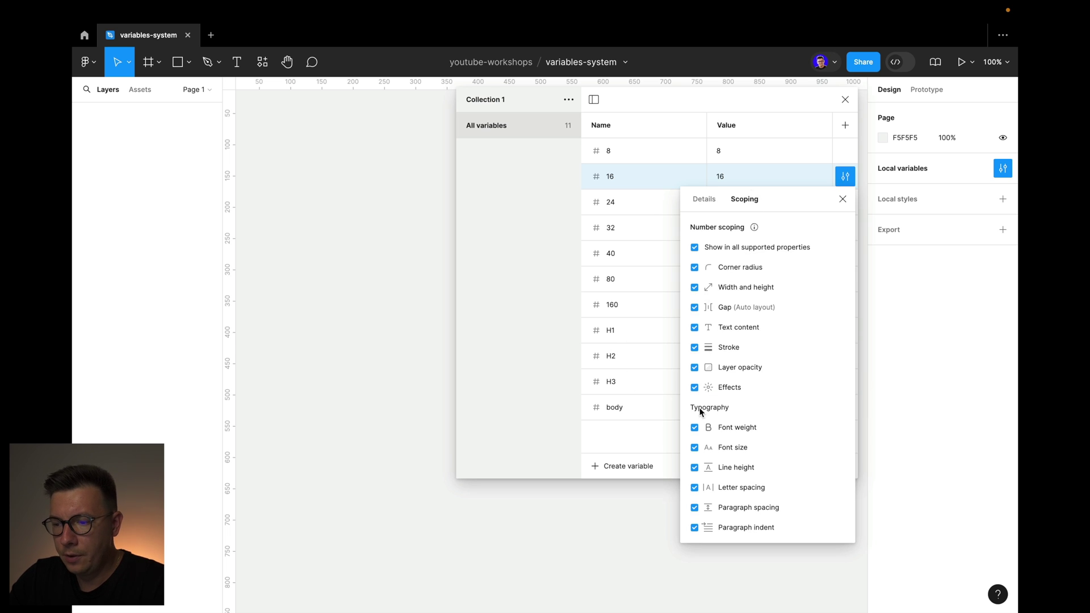
pyautogui.click(694, 448)
pyautogui.click(768, 111)
# - Exclude font size from the scoping of the number variables named 24 and 32
pyautogui.click(846, 203)
pyautogui.click(748, 227)
pyautogui.click(695, 473)
pyautogui.click(846, 227)
pyautogui.click(744, 250)
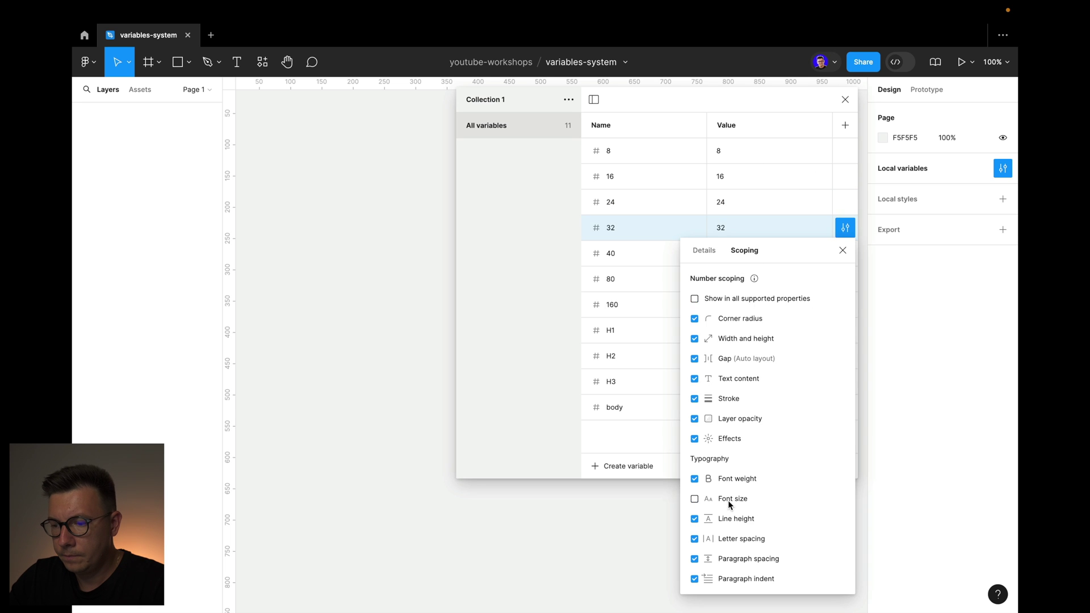
pyautogui.click(727, 499)
# - Exclude font size from the scoping of the number variables named 80 and 160
pyautogui.click(845, 278)
pyautogui.click(846, 279)
pyautogui.click(849, 288)
pyautogui.click(850, 287)
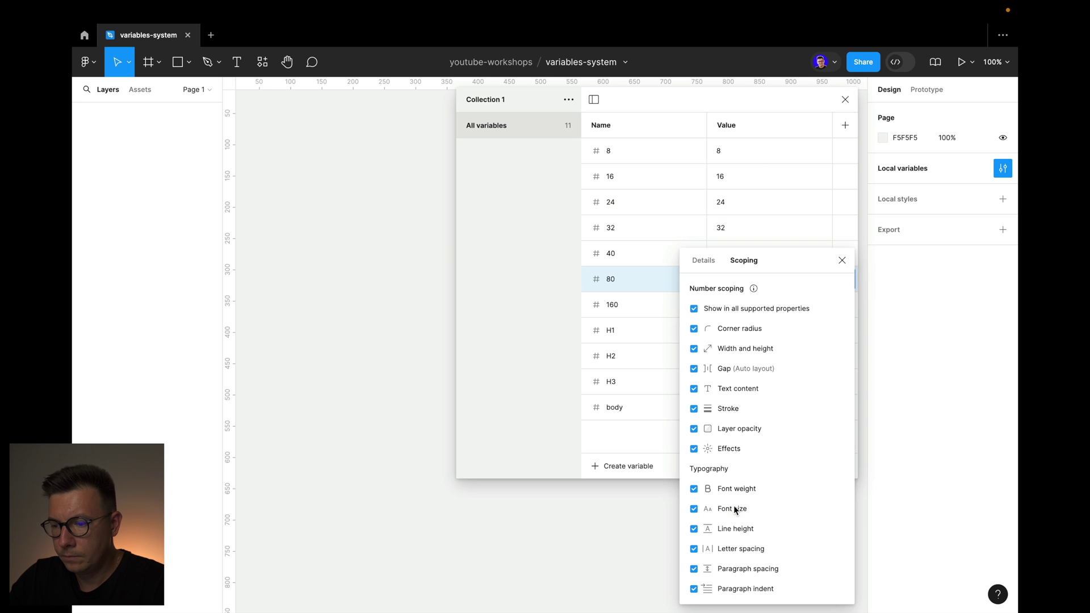
pyautogui.click(734, 507)
pyautogui.click(846, 304)
pyautogui.click(846, 304)
pyautogui.click(739, 509)
pyautogui.click(647, 445)
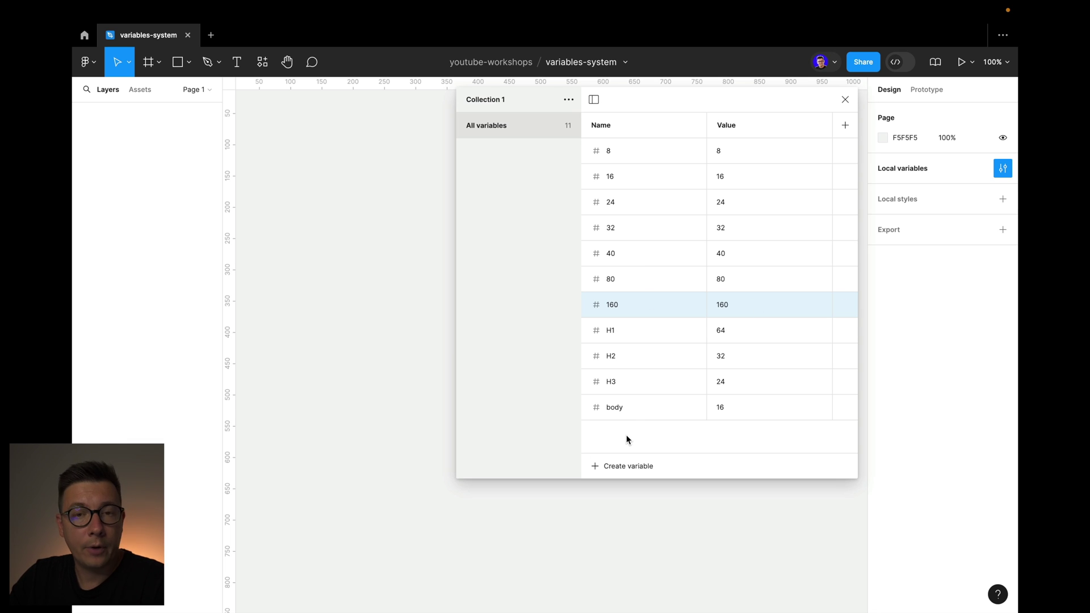
# - Create a color variable named white in Collection 1
pyautogui.click(622, 466)
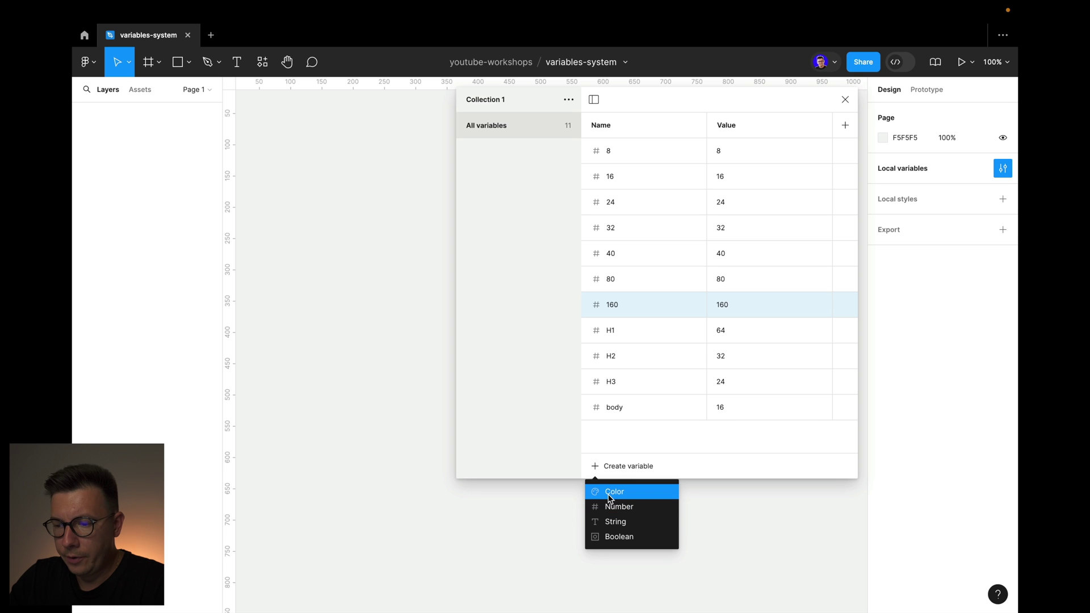
pyautogui.click(611, 492)
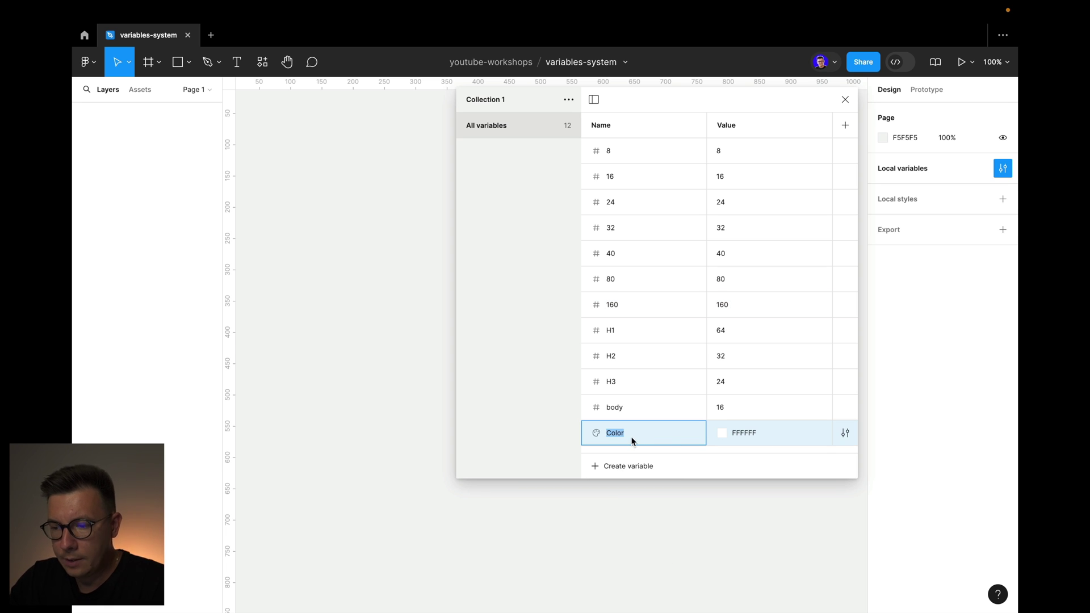
pyautogui.press('BackSpace')
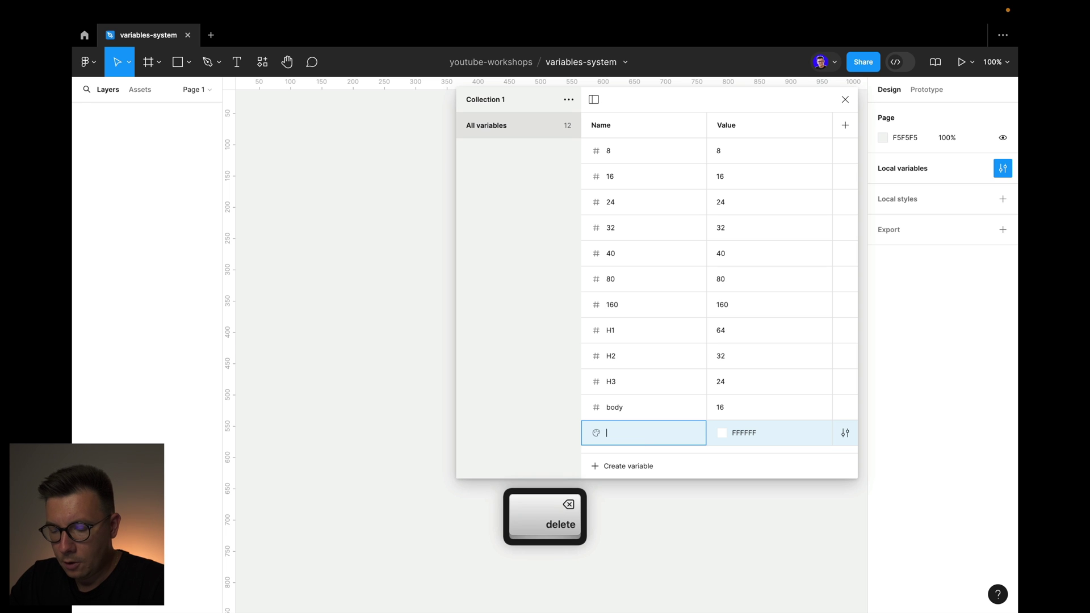
pyautogui.write('white')
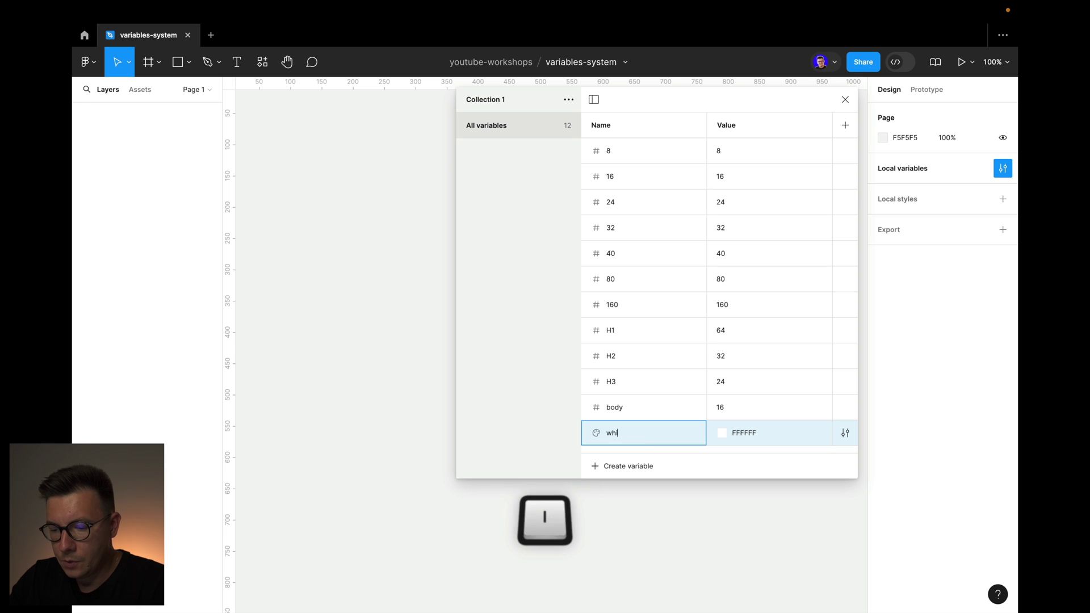
# - Create a second color variable in Collection 1 and name it black
pyautogui.click(626, 470)
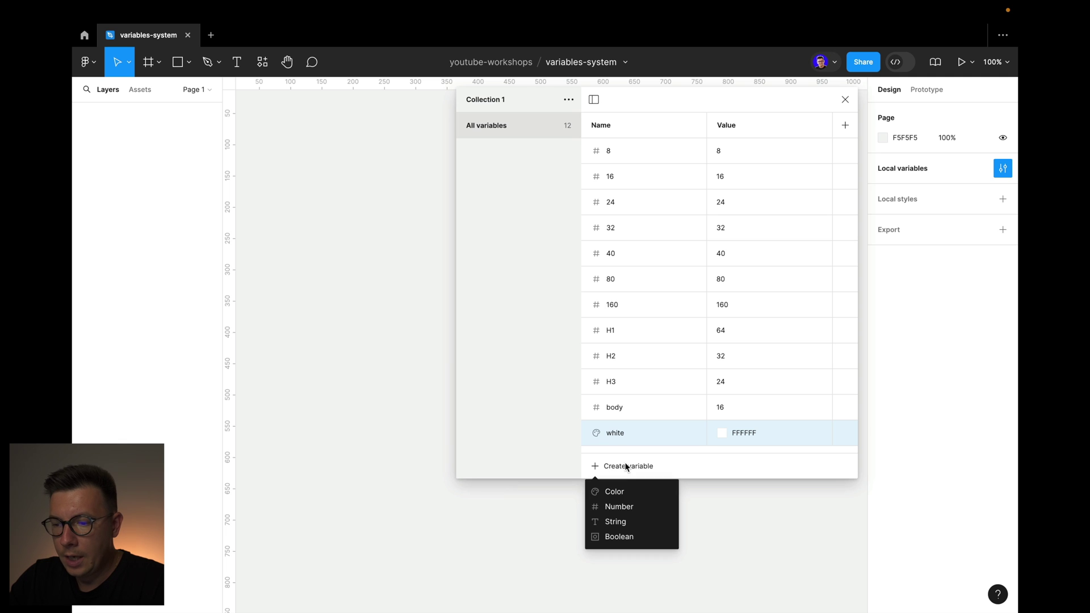
pyautogui.click(603, 493)
pyautogui.write('balck')
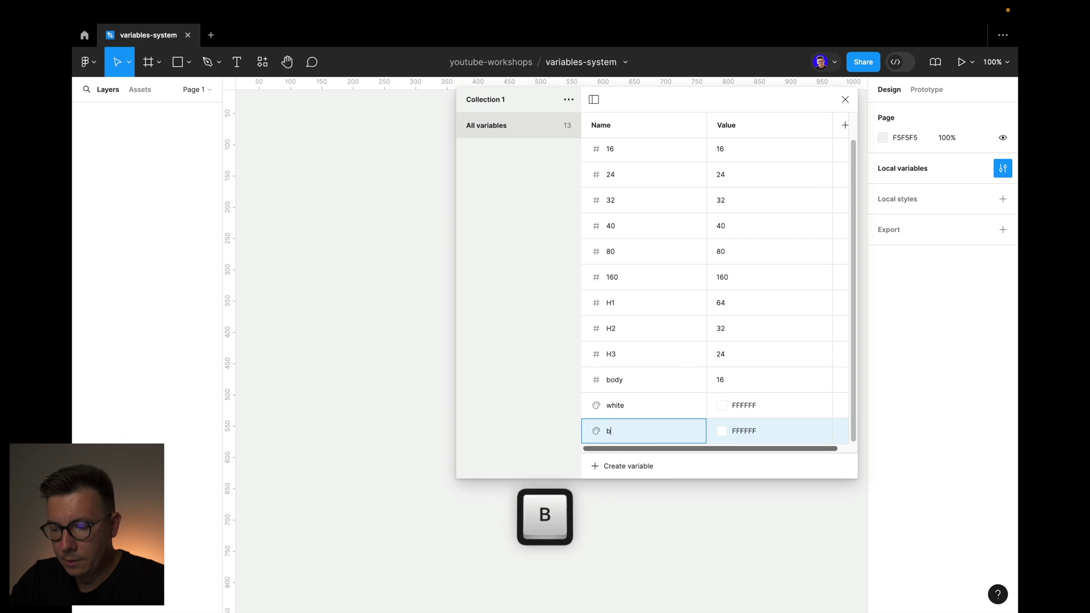
pyautogui.press('BackSpace')
pyautogui.press('BackSpace')
pyautogui.press('BackSpace')
pyautogui.press('BackSpace')
pyautogui.write('lacj')
pyautogui.press('BackSpace')
pyautogui.write('k')
# - Set the color value of the black variable to 161616
pyautogui.click(739, 431)
pyautogui.click(722, 430)
pyautogui.moveTo(748, 402); pyautogui.dragTo(685, 458)
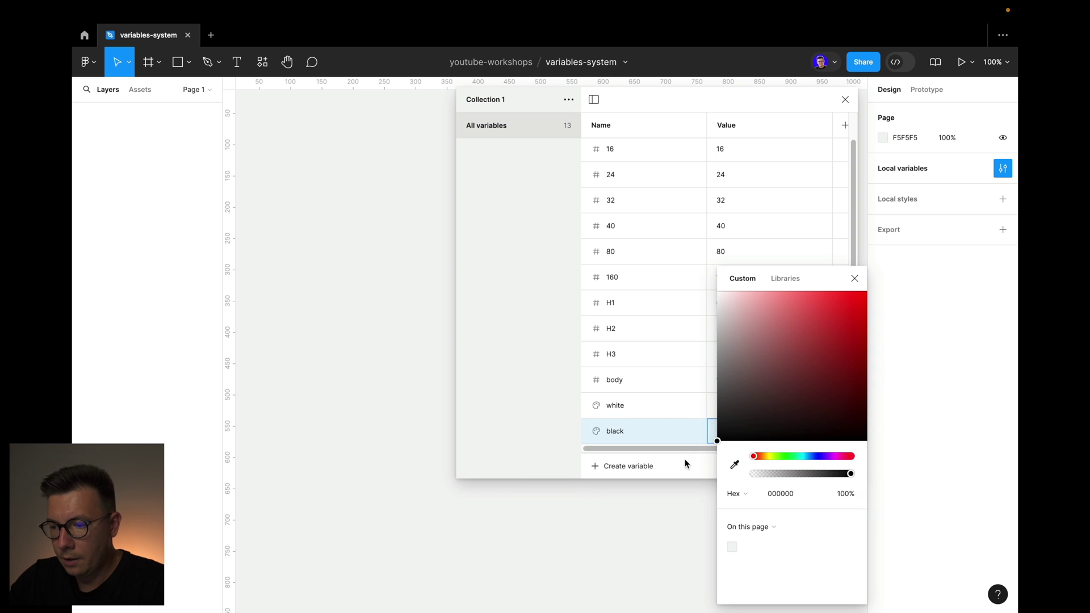
pyautogui.write('161616')
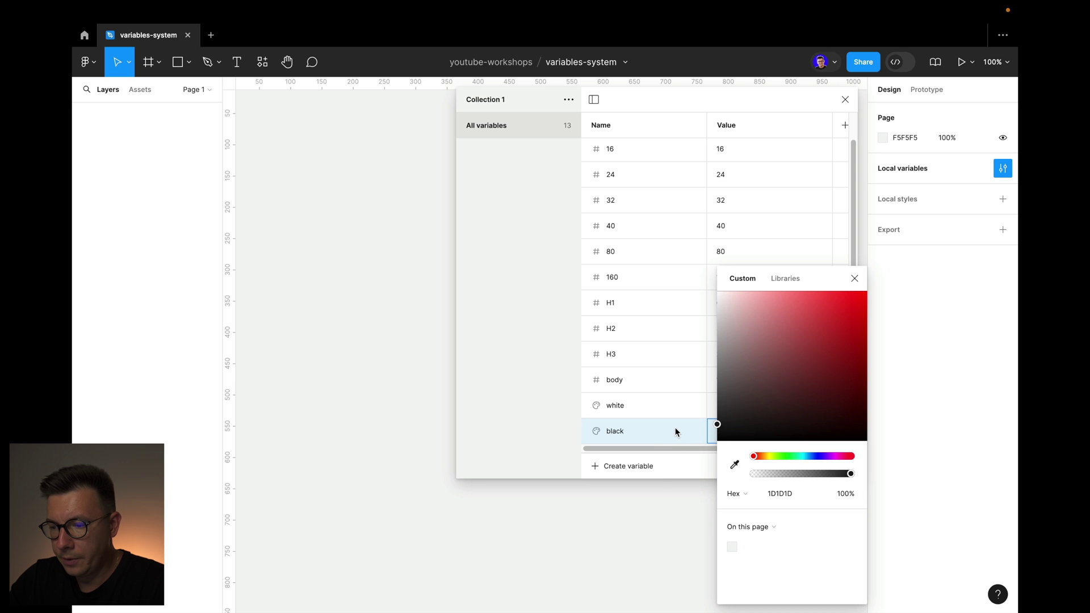
pyautogui.click(630, 425)
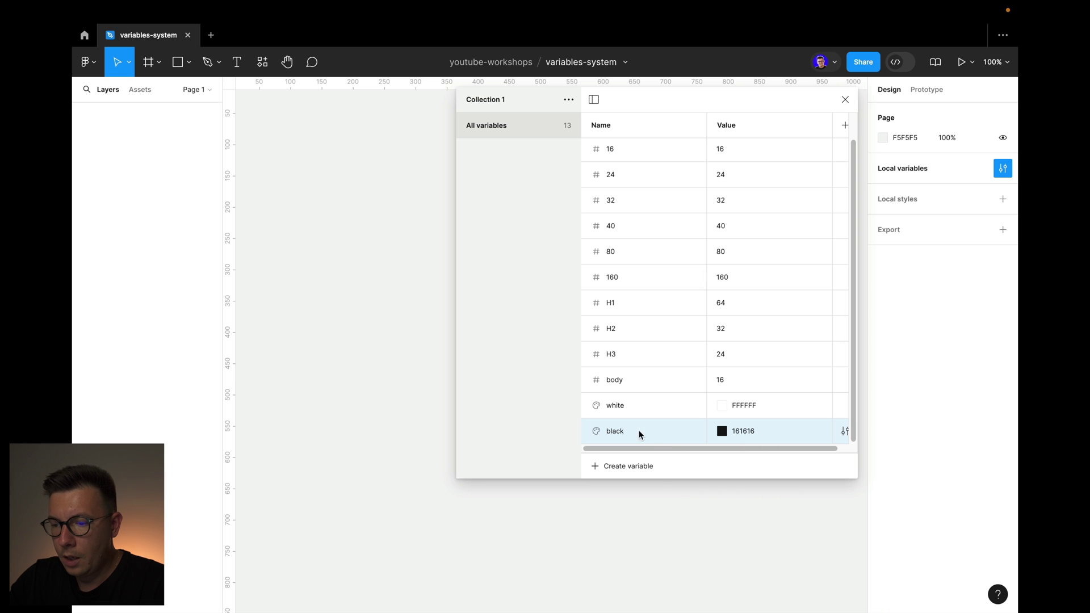
# - Create a color variable named blue with the value 0E30E4
pyautogui.click(611, 465)
pyautogui.click(607, 492)
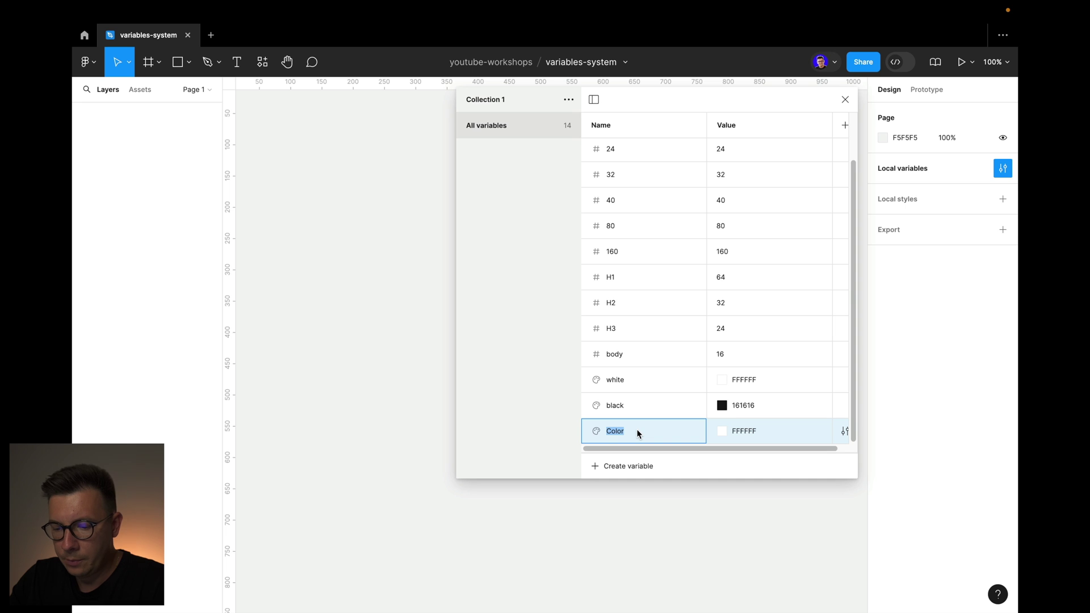
pyautogui.write('blue')
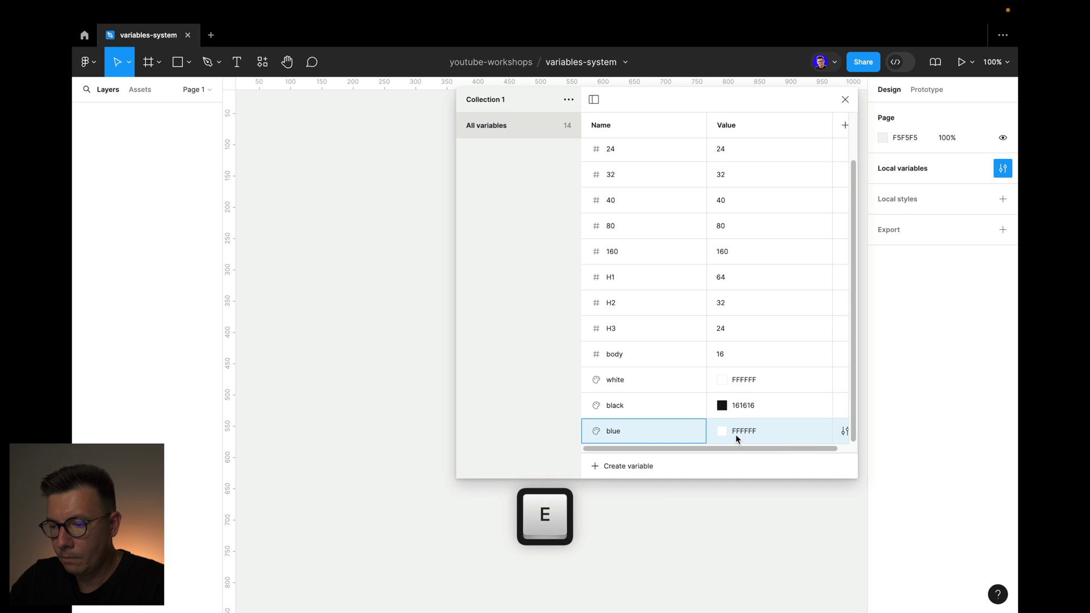
pyautogui.click(722, 431)
pyautogui.click(816, 456)
pyautogui.moveTo(841, 325); pyautogui.dragTo(858, 309)
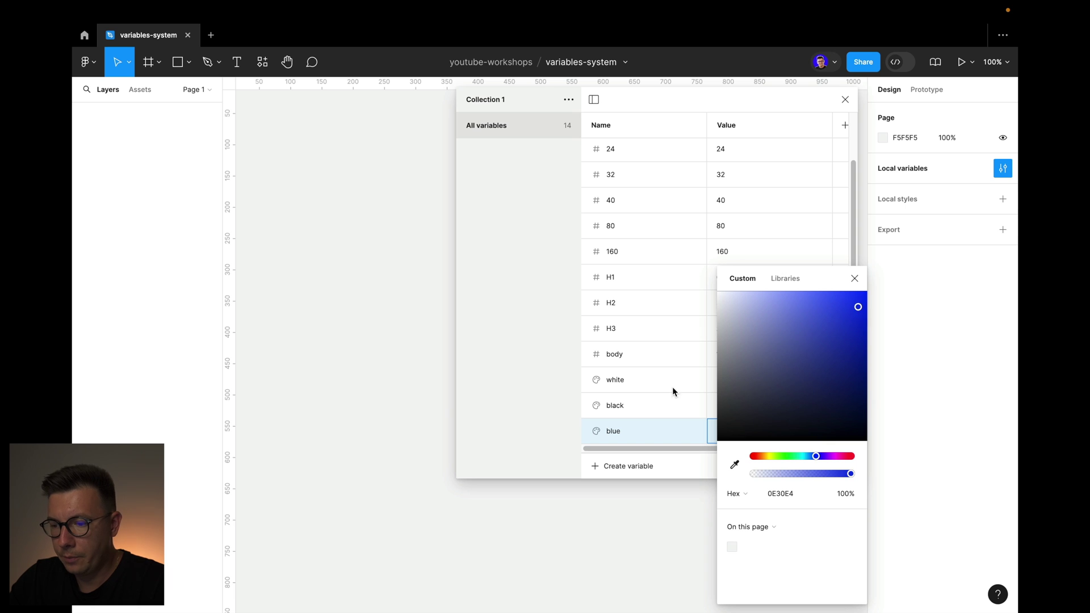
pyautogui.click(660, 424)
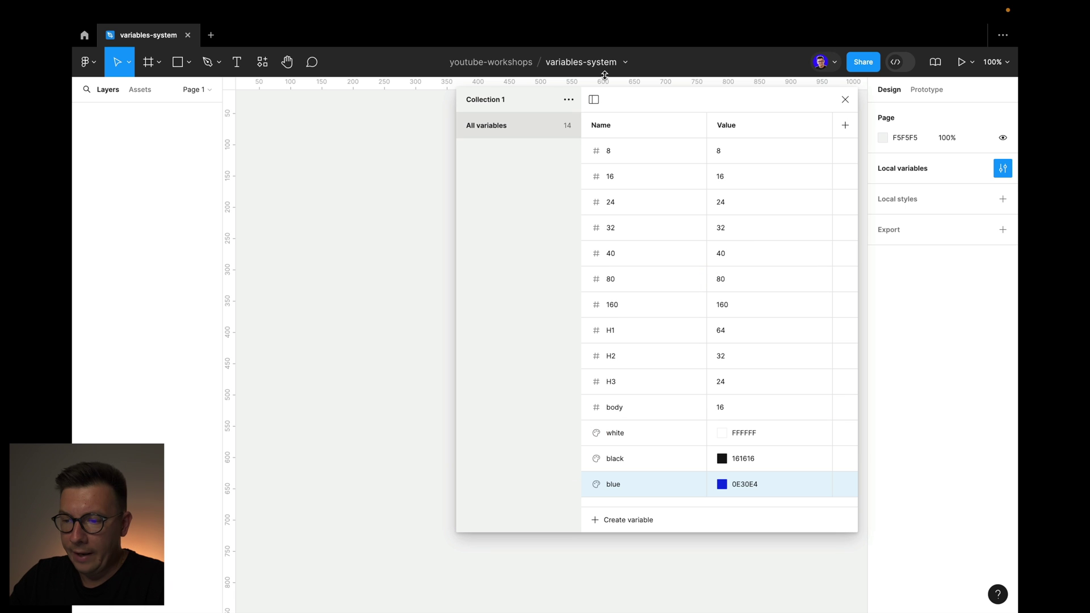
# - Close the local variables window to return to the empty canvas
pyautogui.hscroll(2, 336, 307)
pyautogui.scroll(2, 336, 307)
pyautogui.hscroll(1, 336, 307)
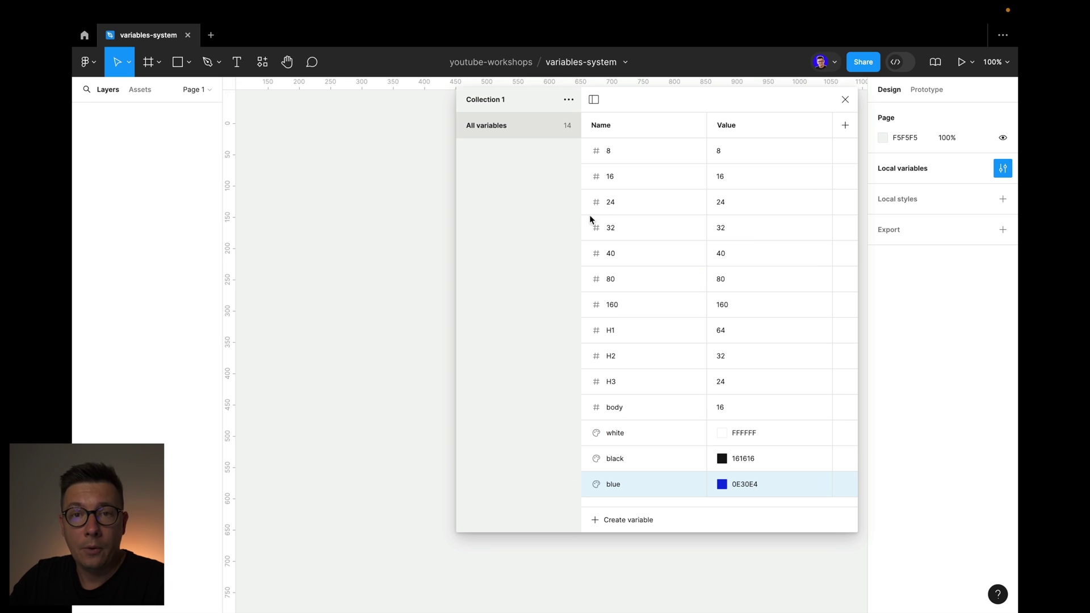
pyautogui.click(845, 100)
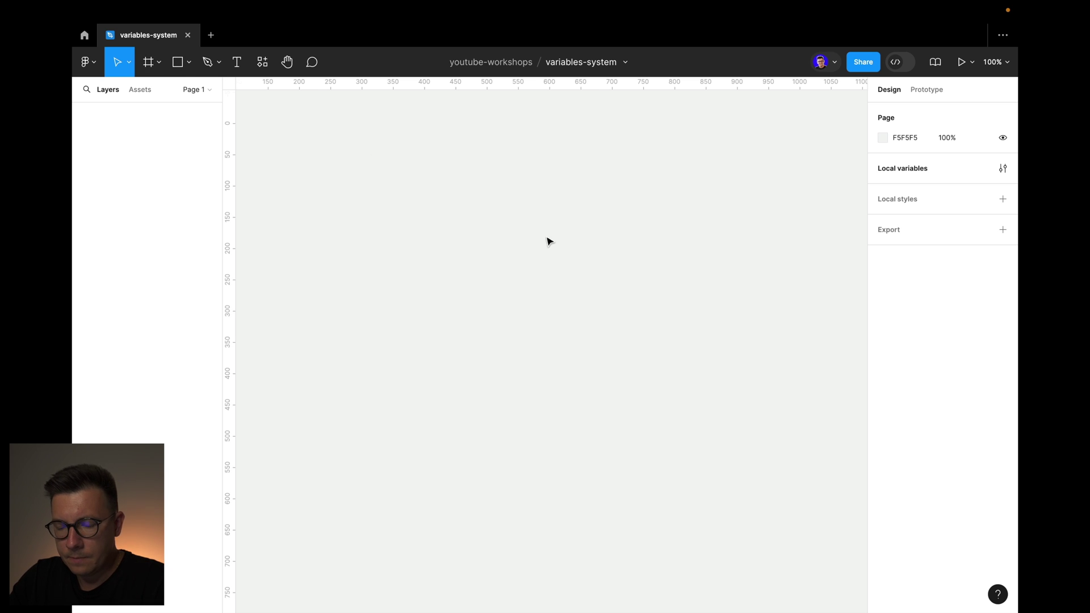
# - Draw a rectangle about 255 × 143 on the canvas and move it to about X 500, Y 105
pyautogui.press('r')
pyautogui.moveTo(527, 235); pyautogui.dragTo(686, 324)
pyautogui.click(611, 180)
pyautogui.moveTo(607, 277); pyautogui.dragTo(568, 232)
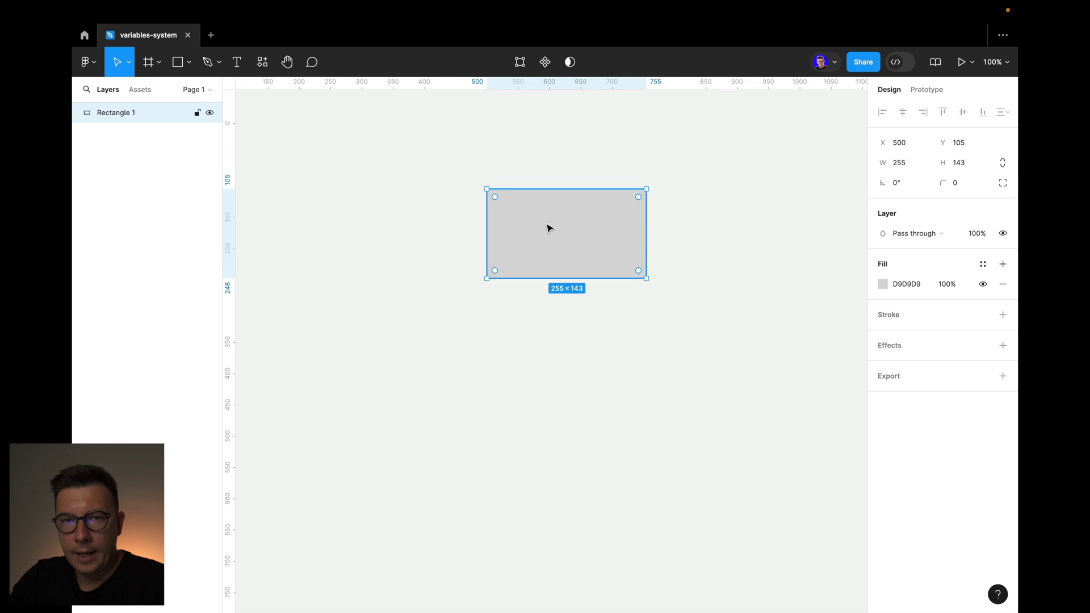
# - Add a text box about 172 × 55 below the rectangle containing "Family Resort & SPA"
pyautogui.press('t')
pyautogui.moveTo(479, 303); pyautogui.dragTo(589, 338)
pyautogui.press('shift')
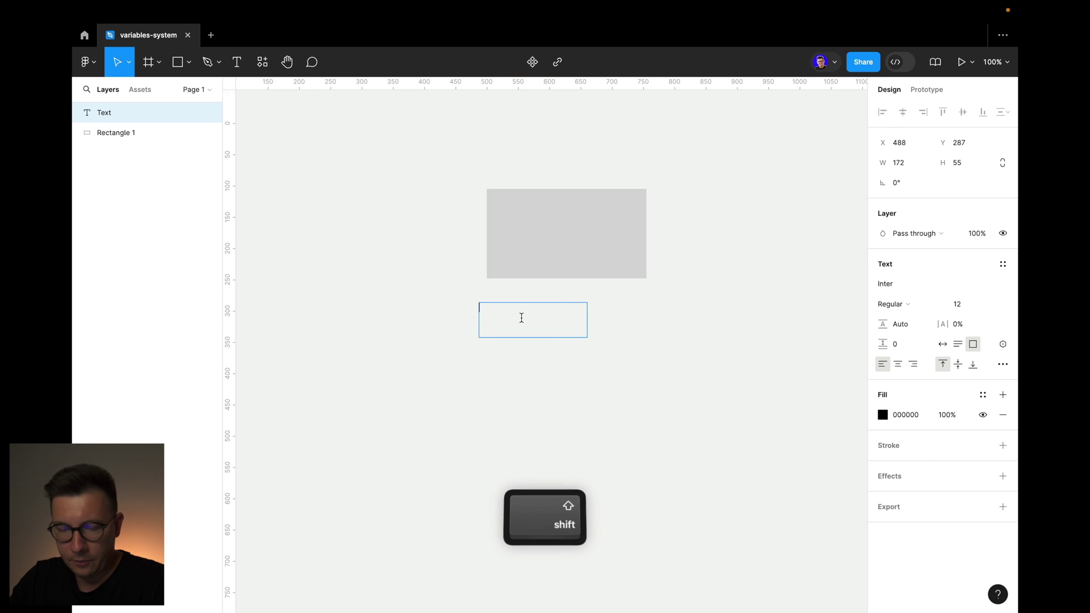
pyautogui.write('Family ')
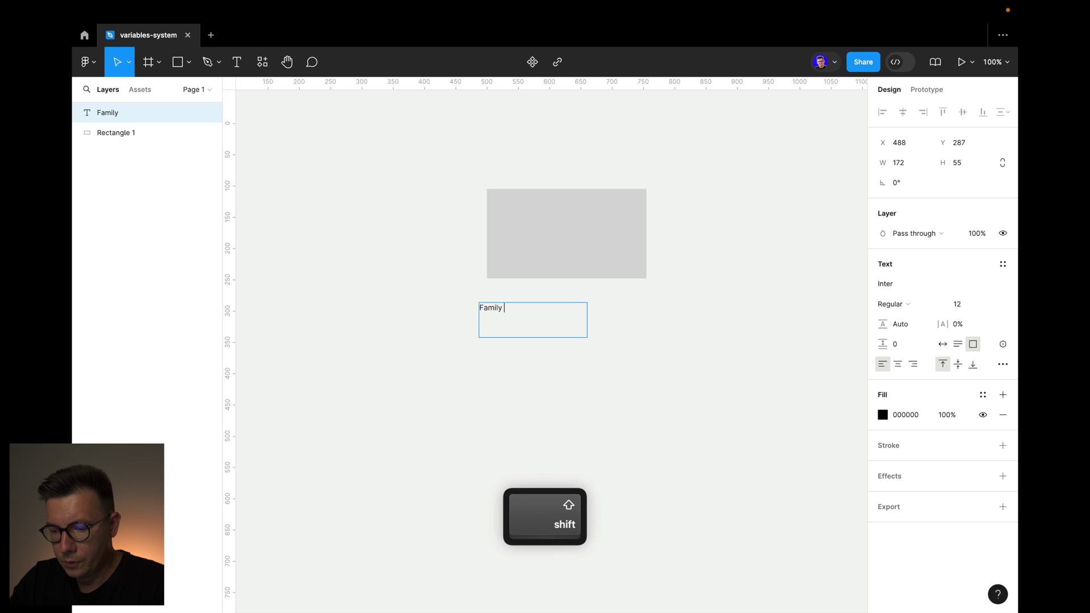
pyautogui.write('Resort')
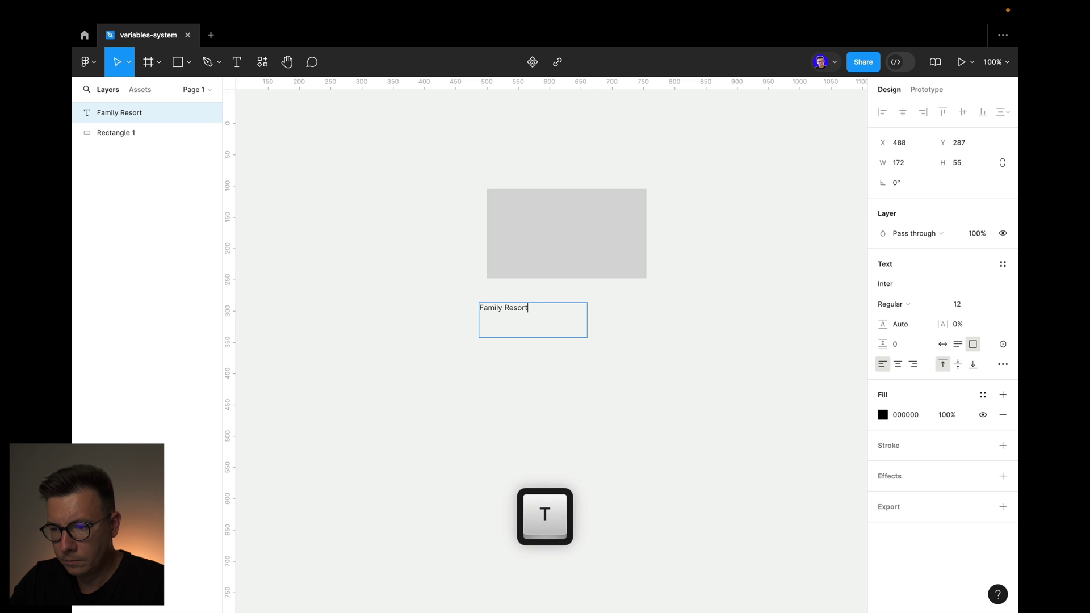
pyautogui.press('shift')
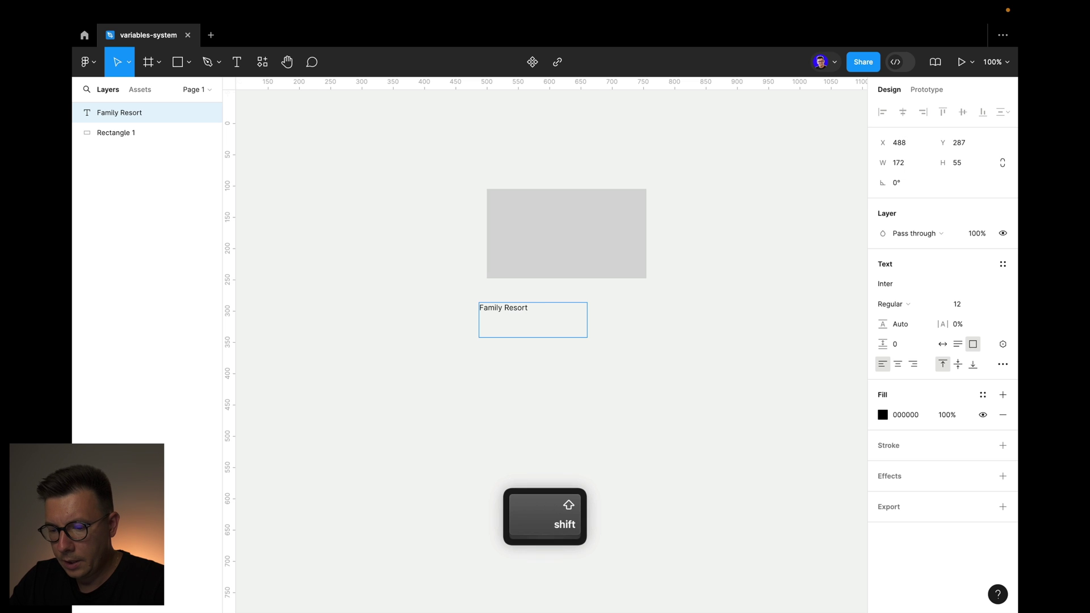
pyautogui.write('t & SPA')
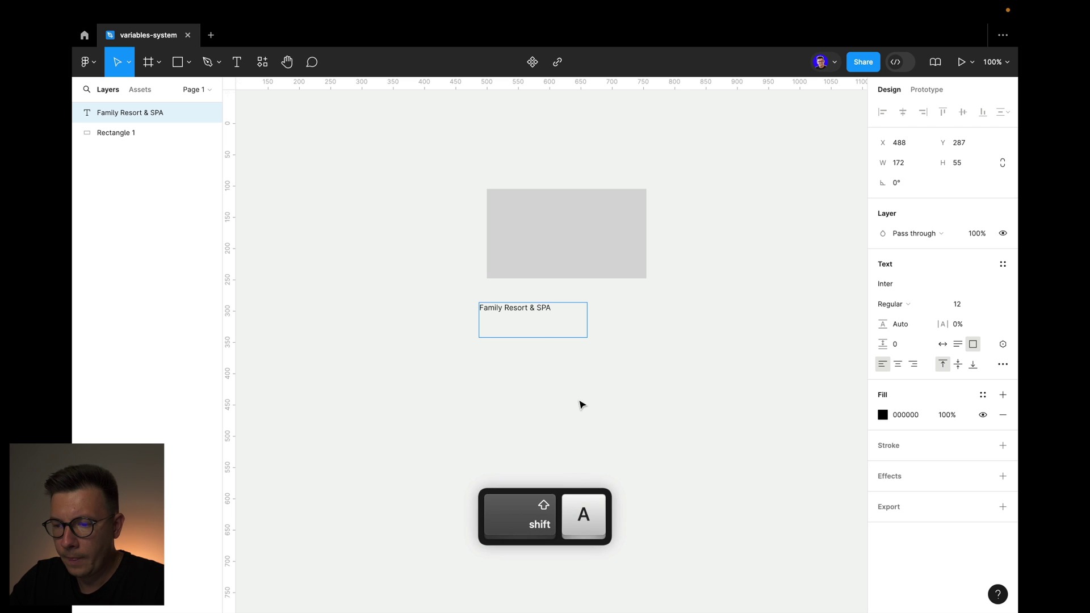
# - Duplicate the "Family Resort & SPA" text box to about X 500, Y 420 and change the copy's text to "199"
pyautogui.moveTo(516, 335); pyautogui.dragTo(522, 400)
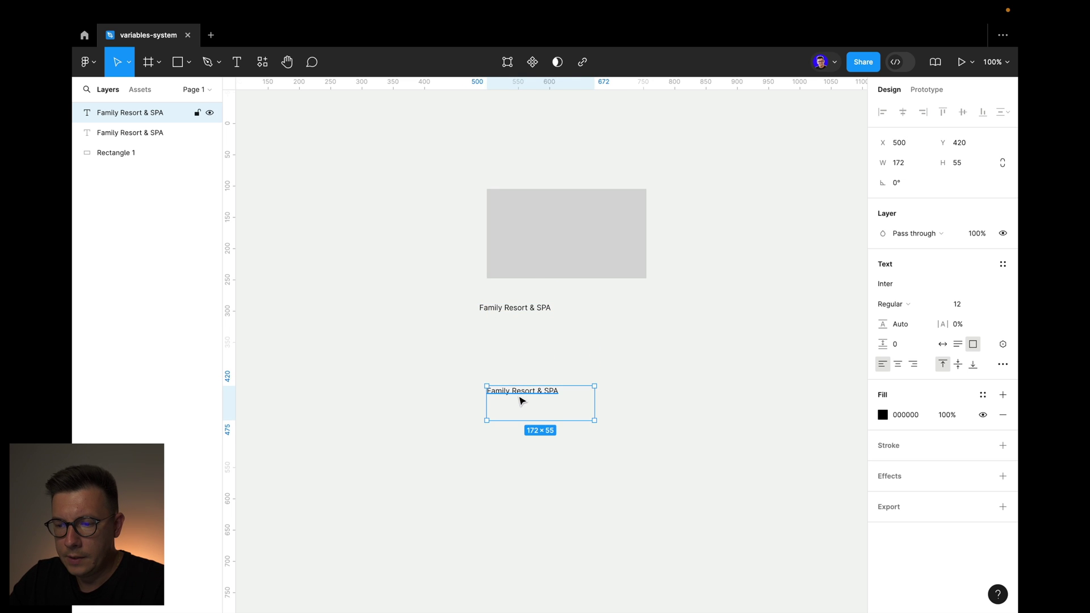
pyautogui.doubleClick(518, 396)
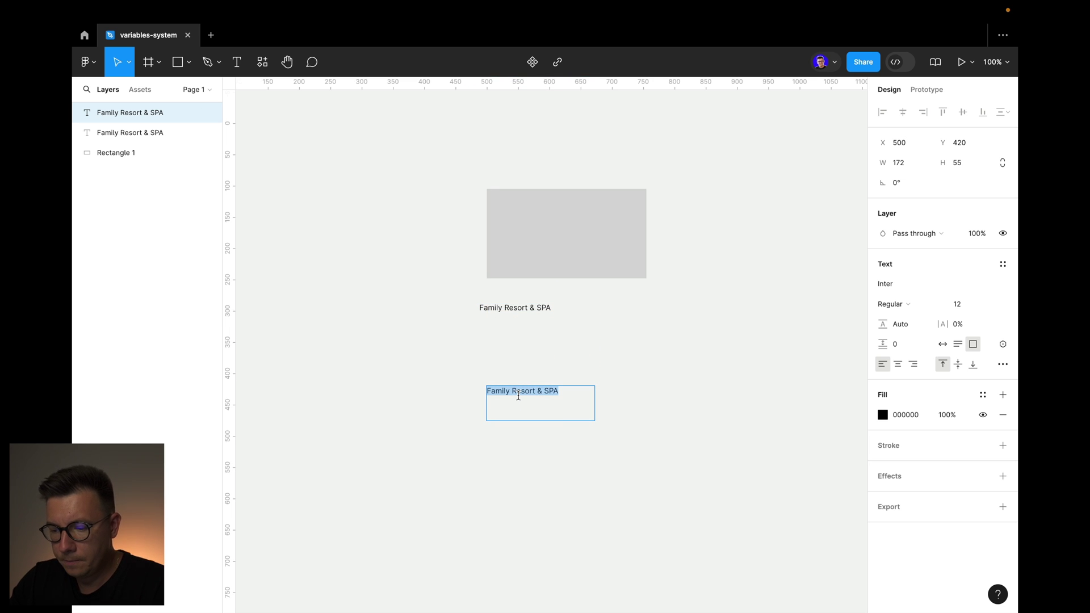
pyautogui.write('199')
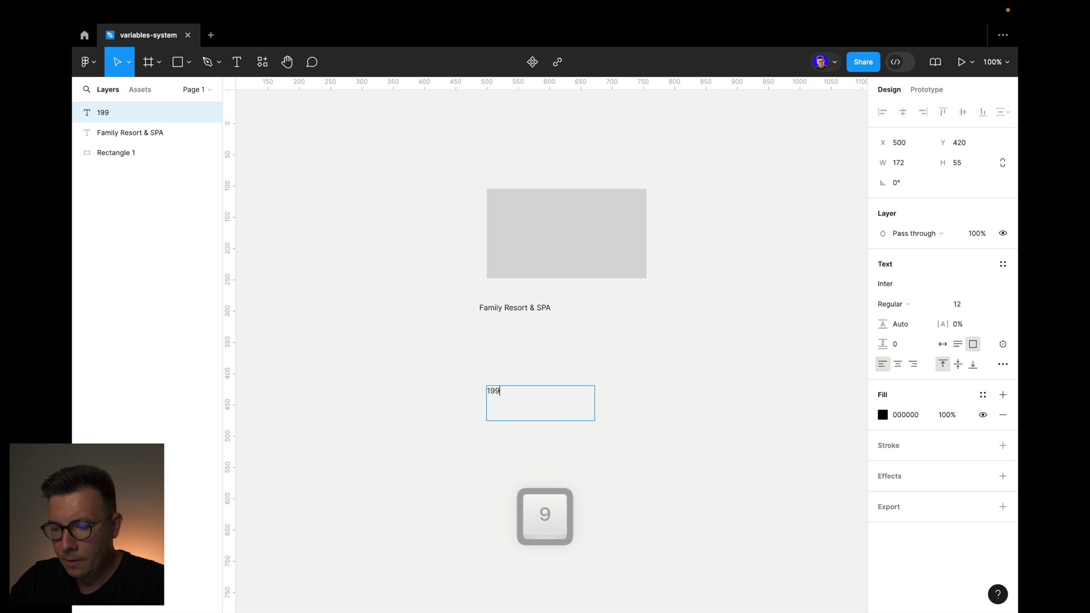
pyautogui.press('Escape')
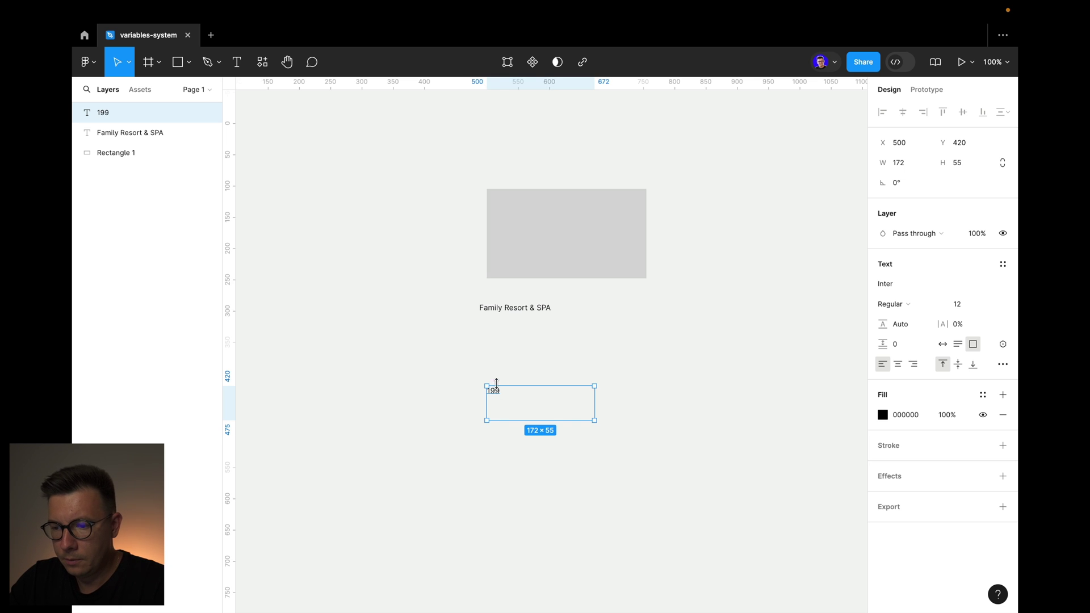
# - Duplicate the "199" text box further down the canvas to about X 533, Y 566
pyautogui.press('alt')
pyautogui.scroll(-2, 500, 391)
pyautogui.moveTo(491, 371); pyautogui.dragTo(512, 463)
# - Add a dollar sign and a space before the number in the upper "199" text, making it "$ 199"
pyautogui.doubleClick(486, 369)
pyautogui.press('Left')
pyautogui.write('$')
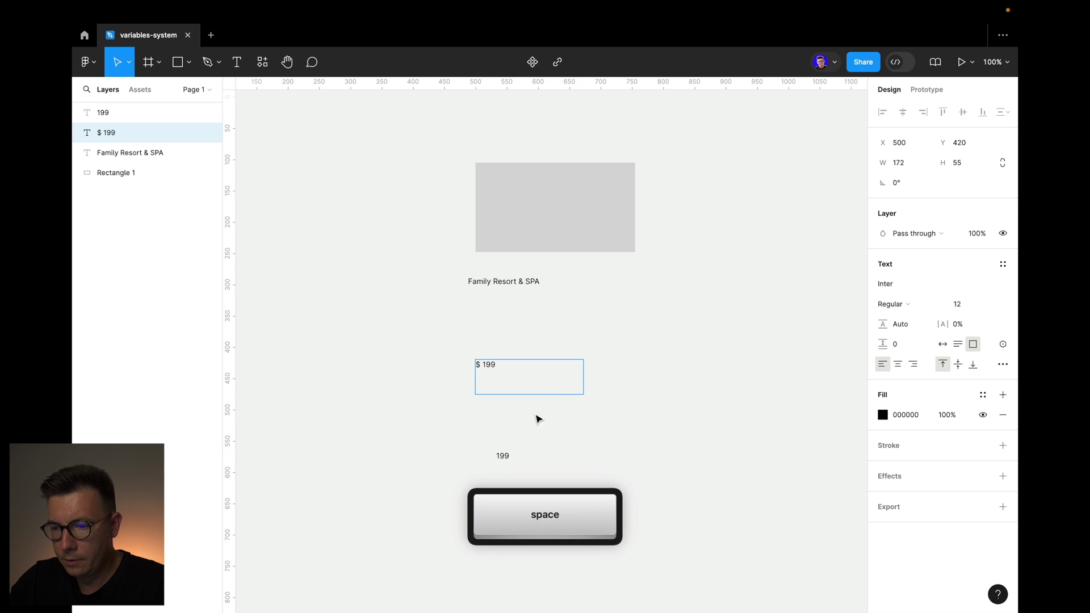
pyautogui.click(555, 411)
# - Replace the text of the lowest text box with "per person"
pyautogui.doubleClick(502, 455)
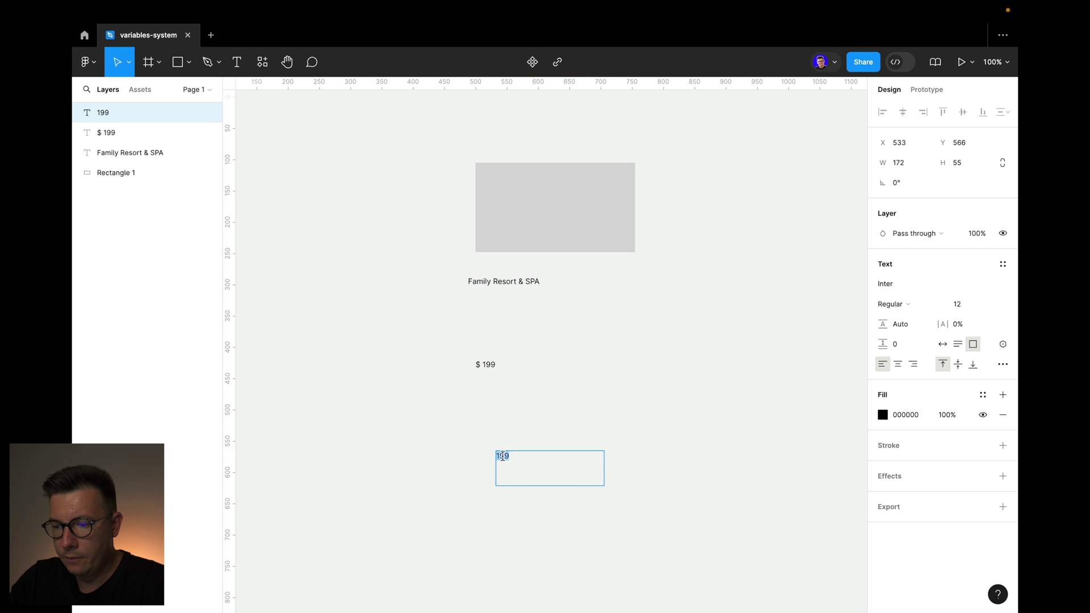
pyautogui.write('per')
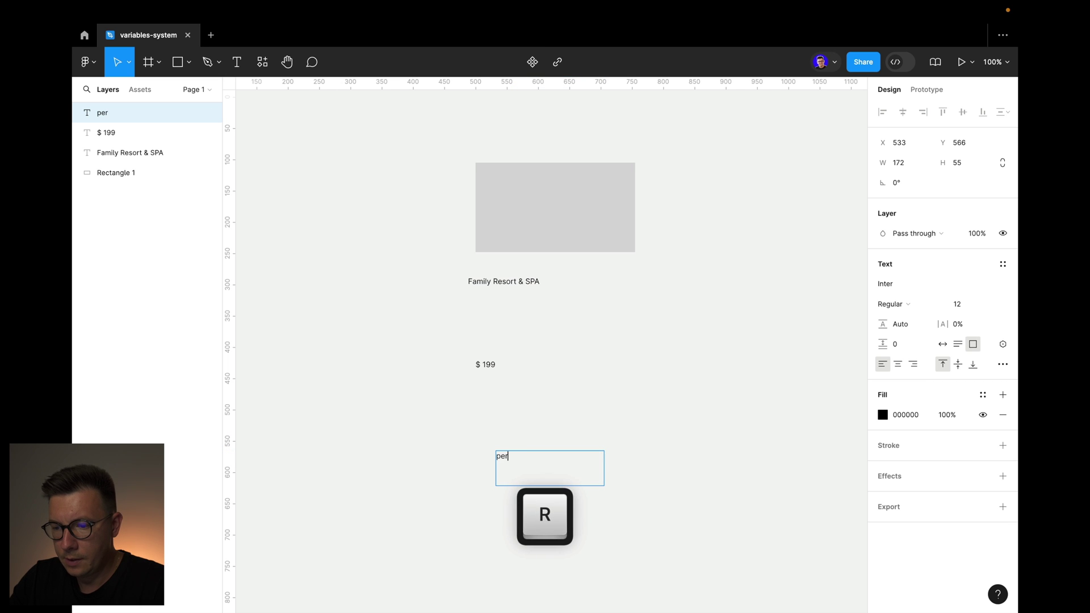
pyautogui.write(' per')
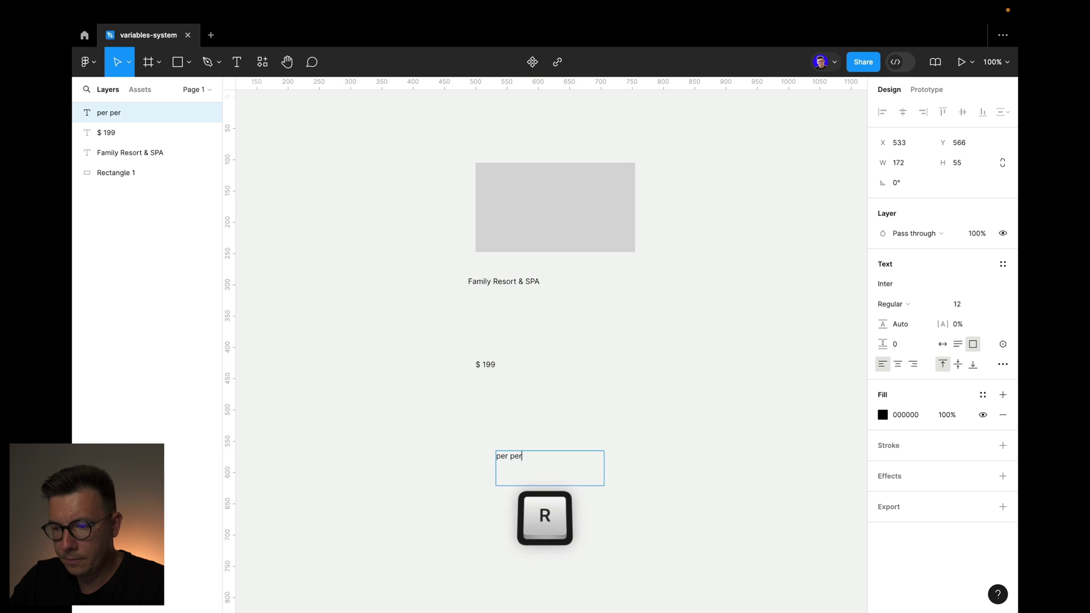
pyautogui.write('son')
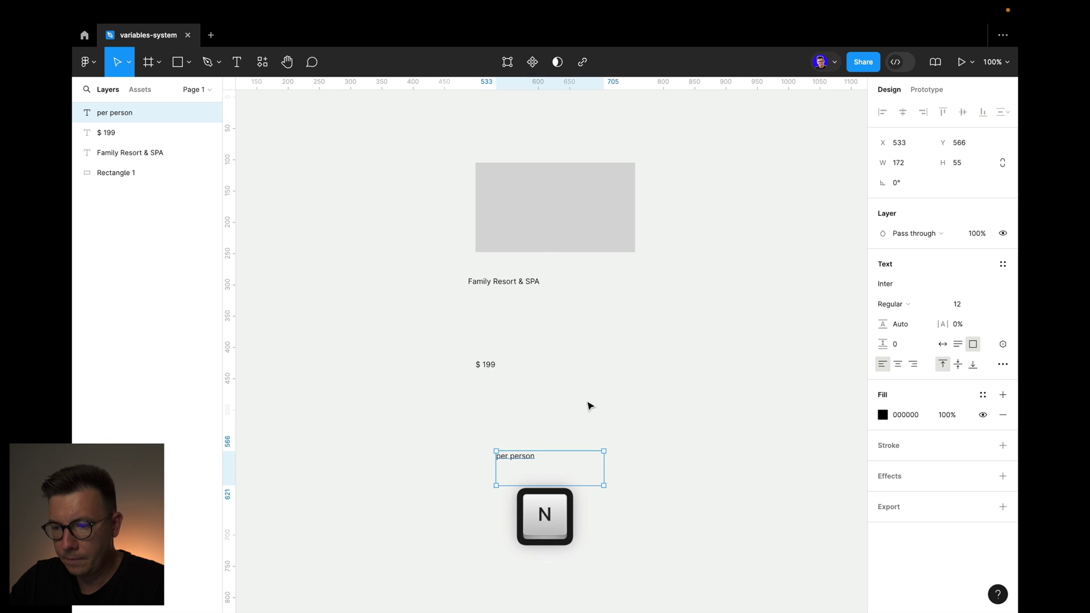
# - Extend the lowest text on the canvas so that it reads "per person, per night"
pyautogui.click(588, 405)
pyautogui.doubleClick(525, 455)
pyautogui.click(538, 456)
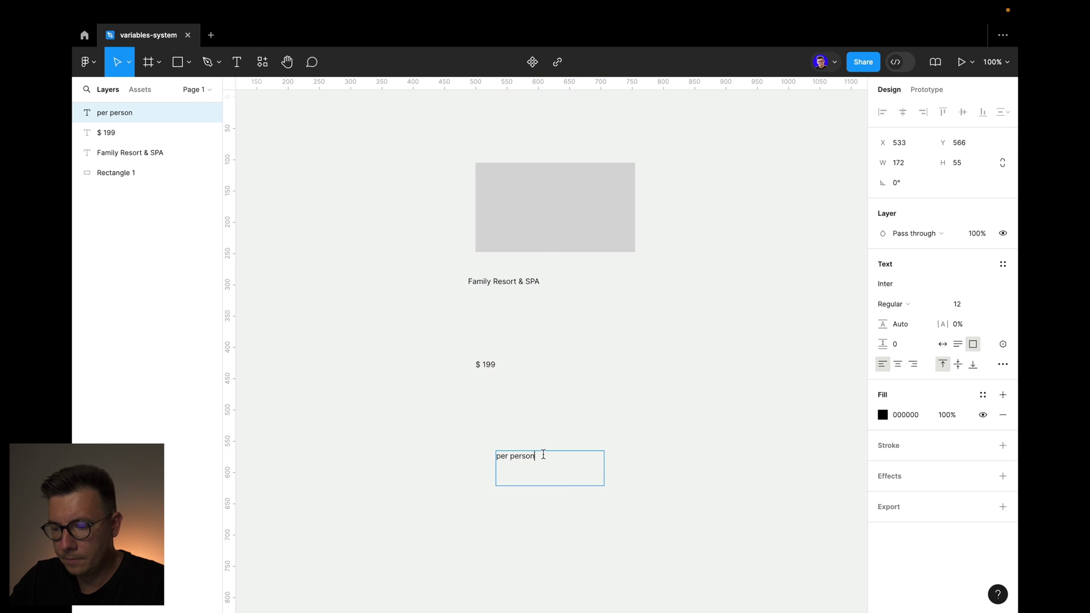
pyautogui.write(', per ')
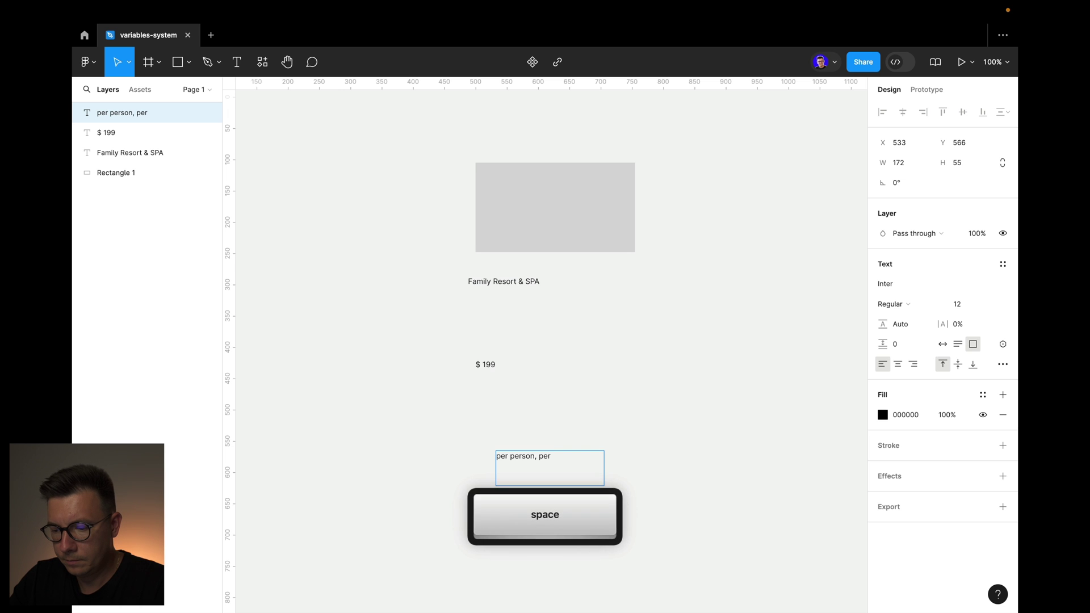
pyautogui.write('night')
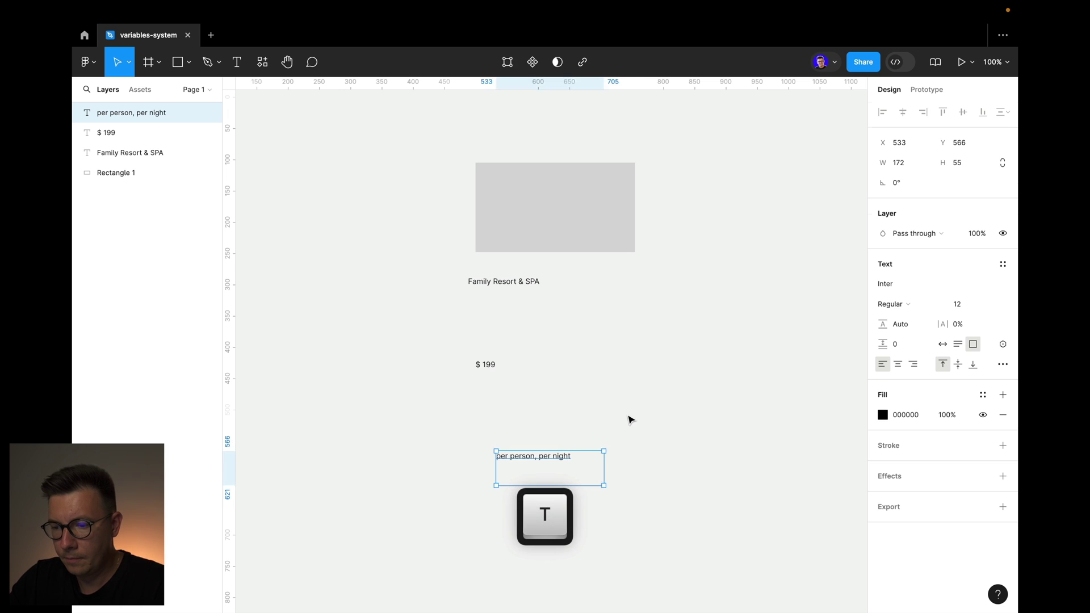
pyautogui.click(627, 415)
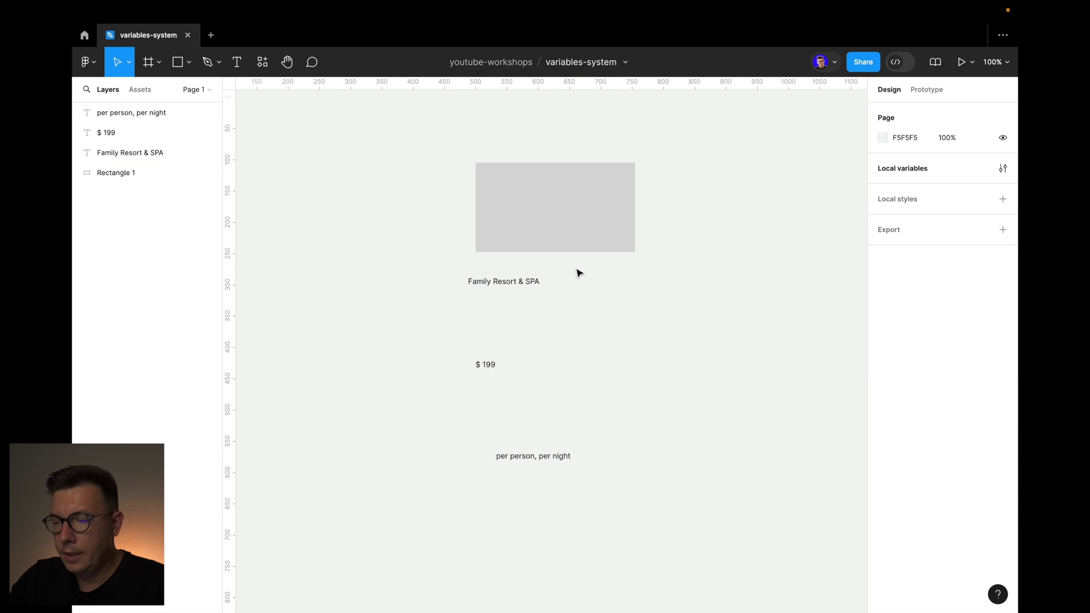
# - Create a new color variable named "gray" in Collection 1 of the local variables
pyautogui.click(1003, 169)
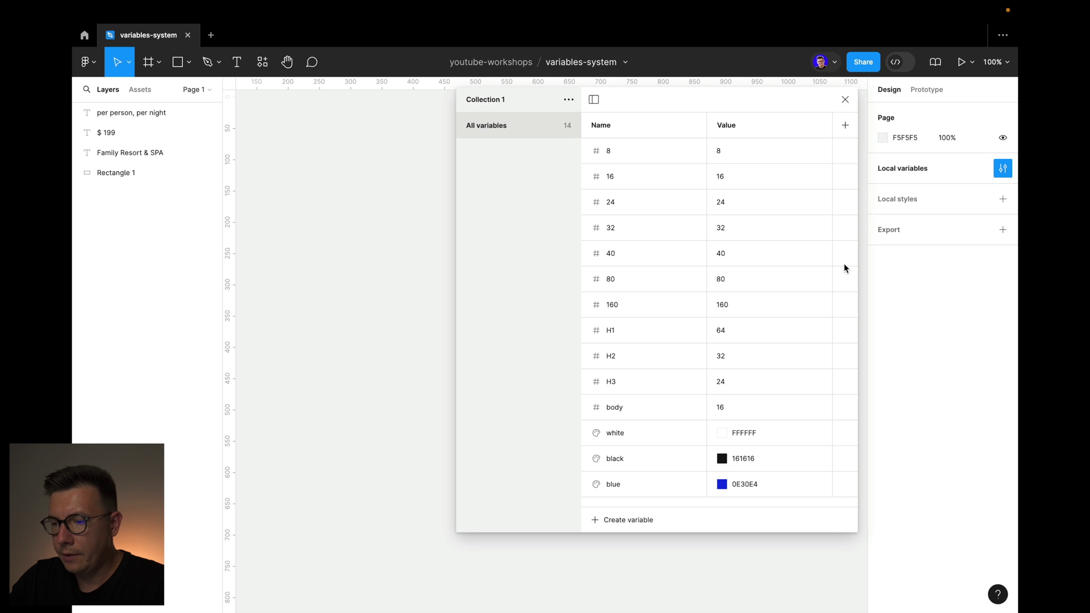
pyautogui.click(605, 519)
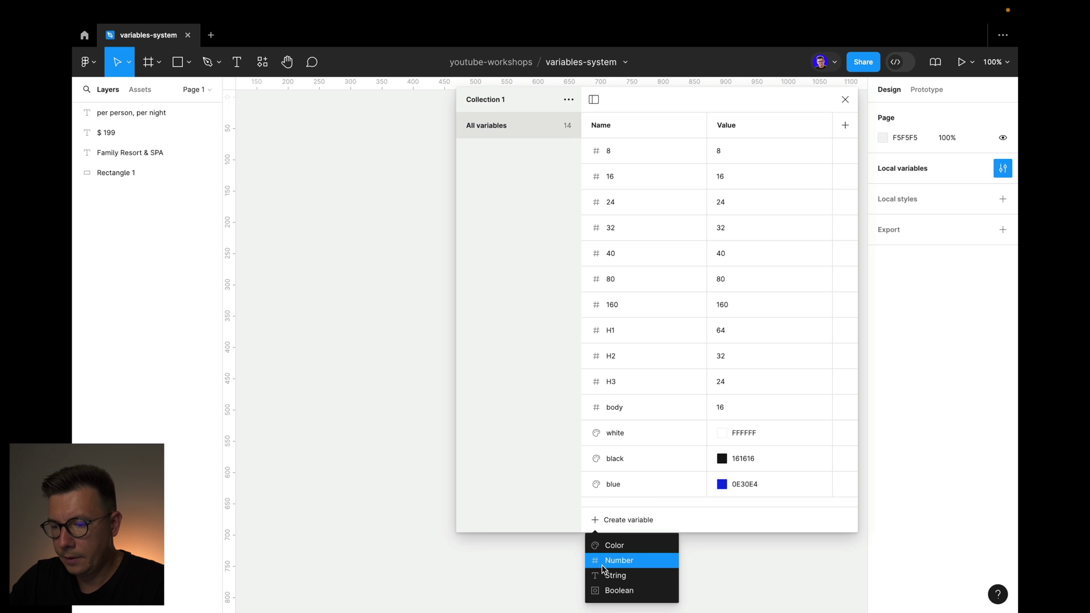
pyautogui.click(603, 556)
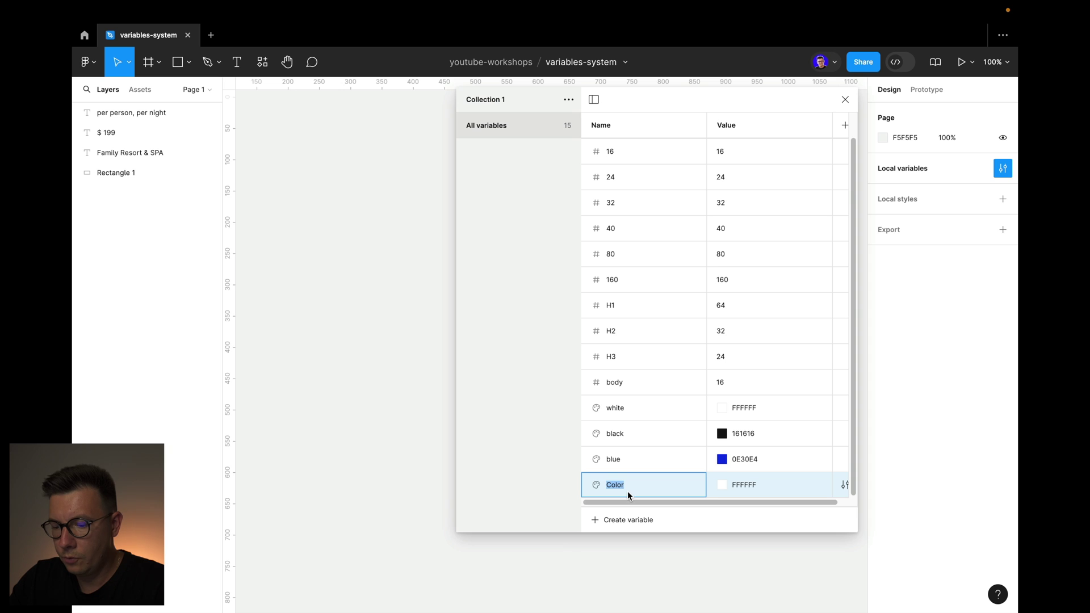
pyautogui.write('gray')
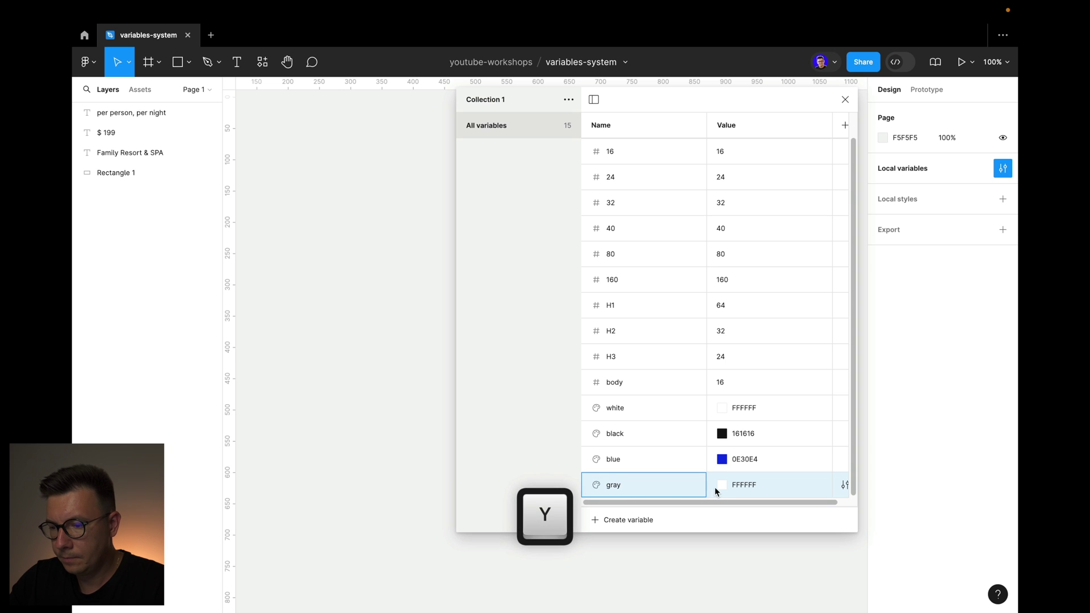
# - Set the value of the gray color variable to the mid-gray 737272 and close the local variables
pyautogui.click(714, 487)
pyautogui.moveTo(745, 336); pyautogui.dragTo(704, 400)
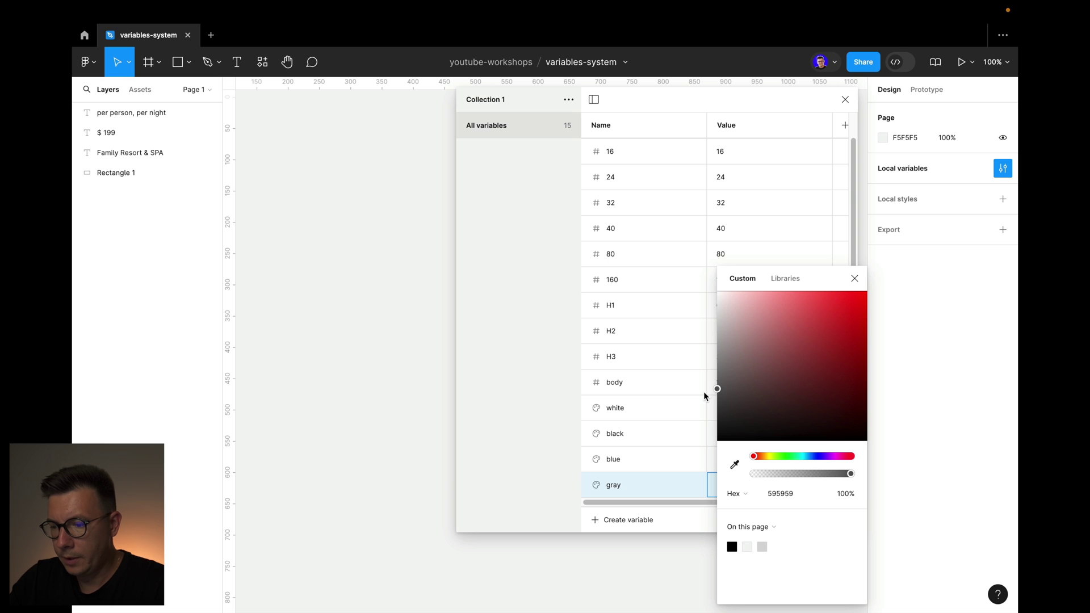
pyautogui.click(638, 581)
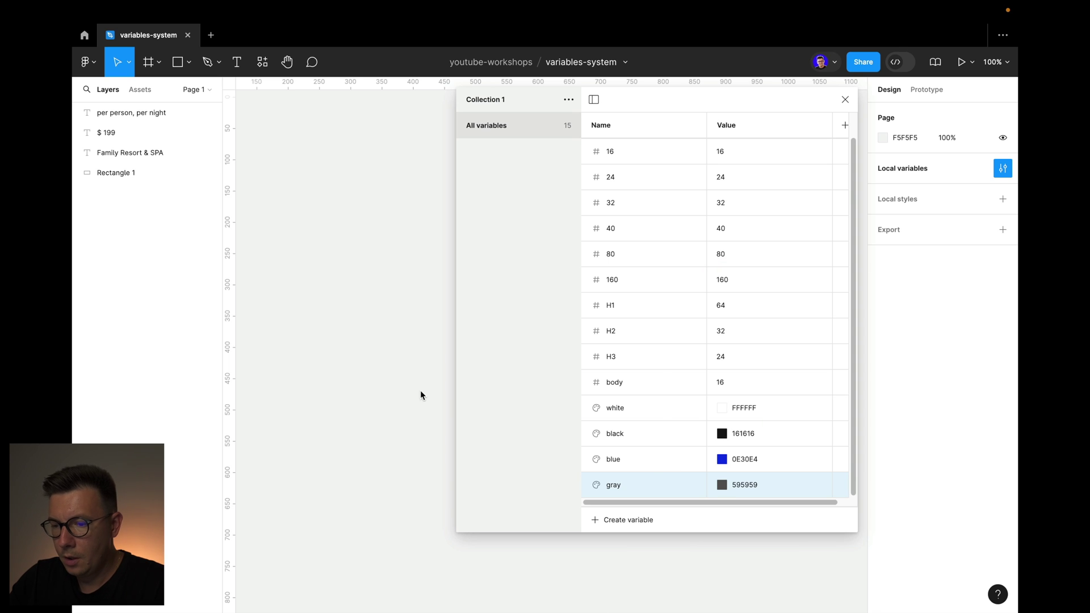
pyautogui.click(721, 485)
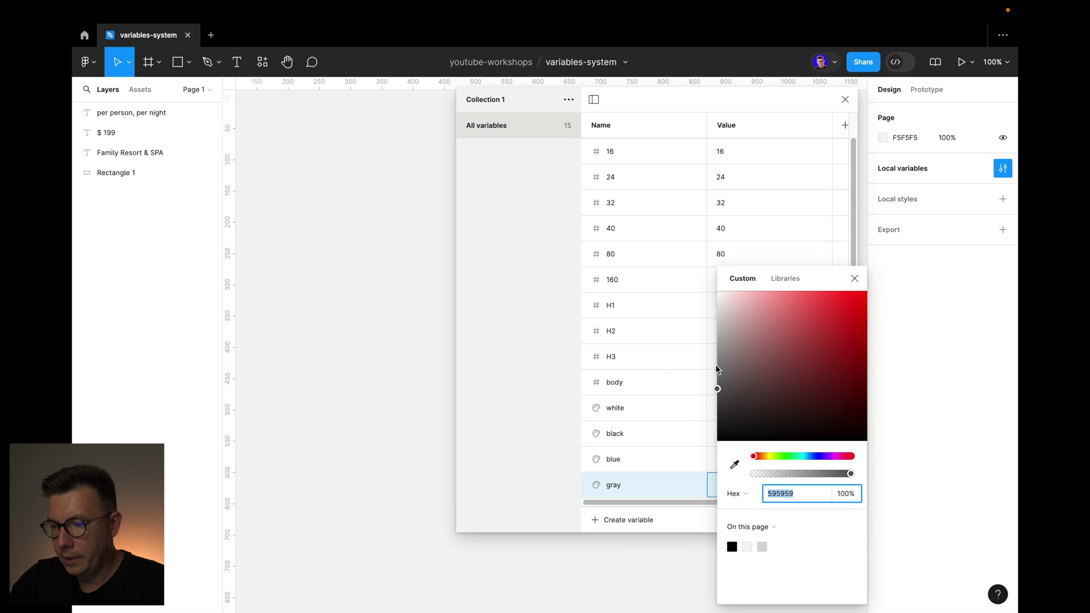
pyautogui.moveTo(720, 379); pyautogui.dragTo(718, 375)
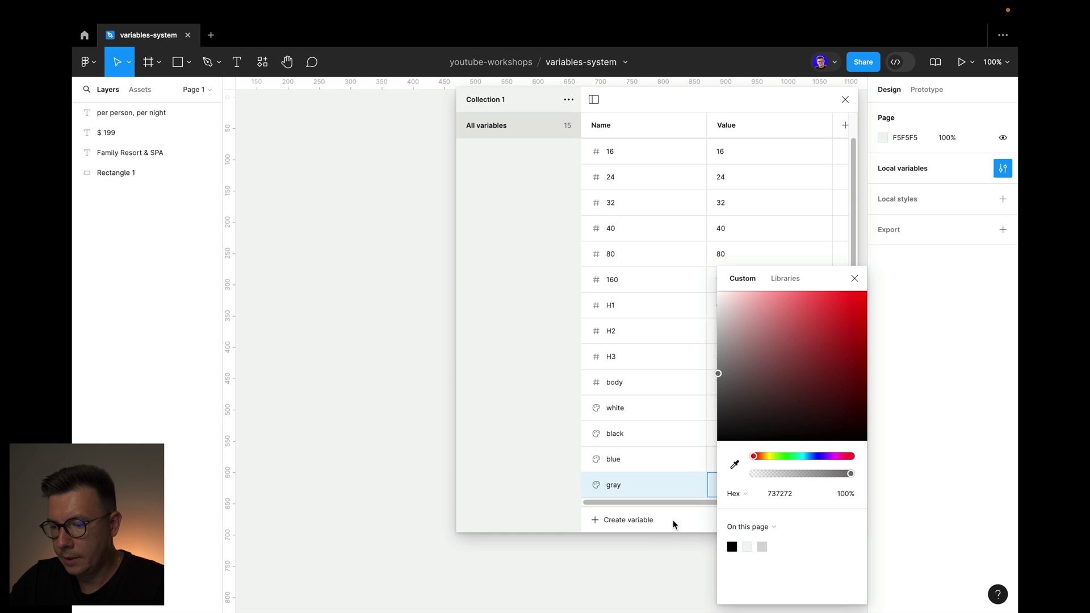
pyautogui.click(665, 577)
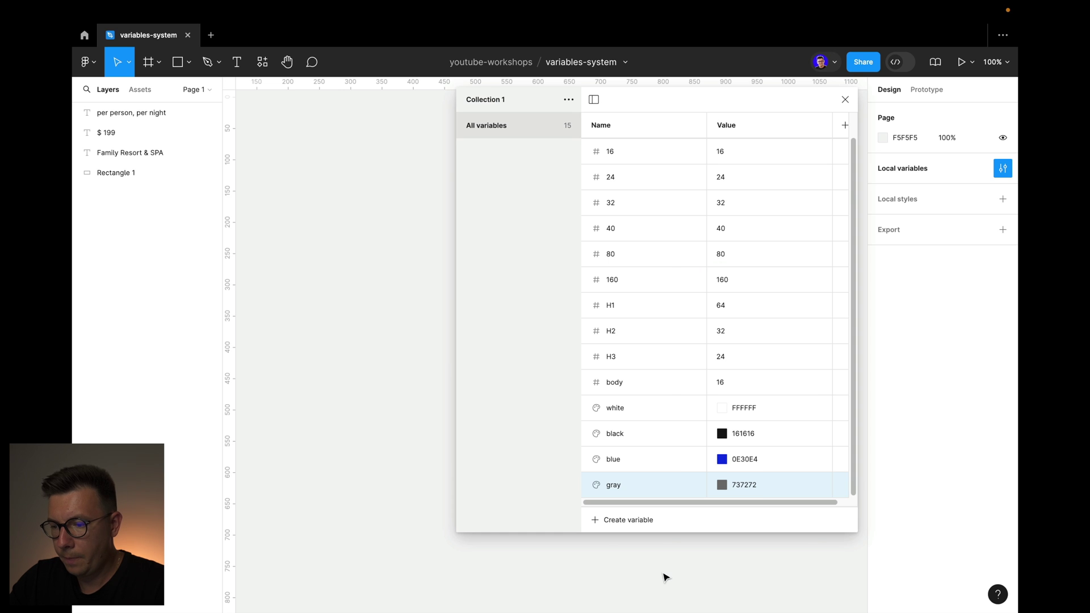
pyautogui.click(846, 99)
# - Select the gray rectangle and search the Unsplash plugin for "hotel" photos
pyautogui.click(618, 188)
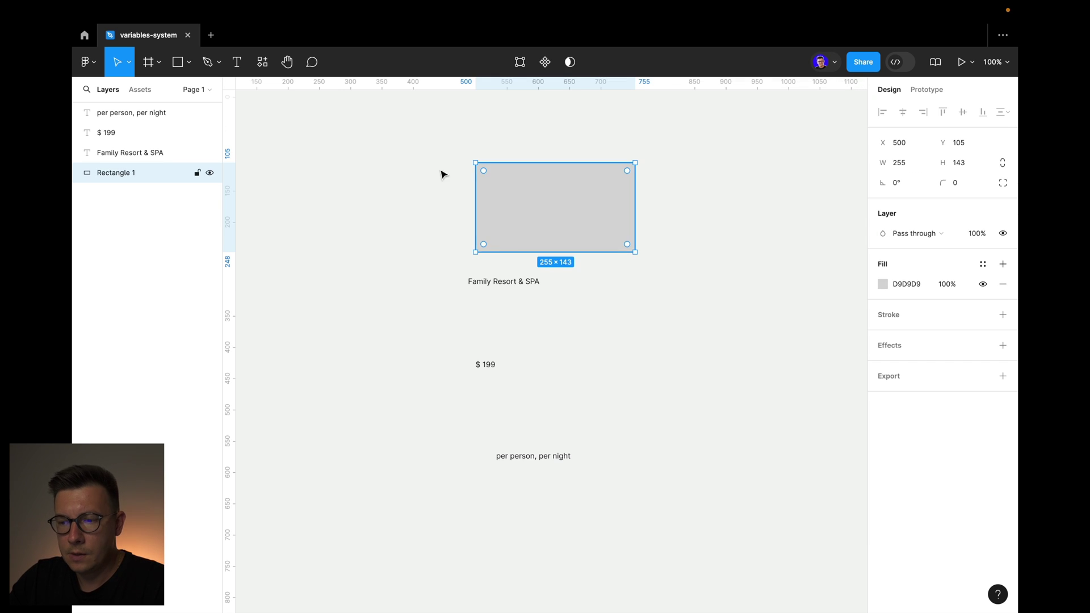
pyautogui.click(266, 67)
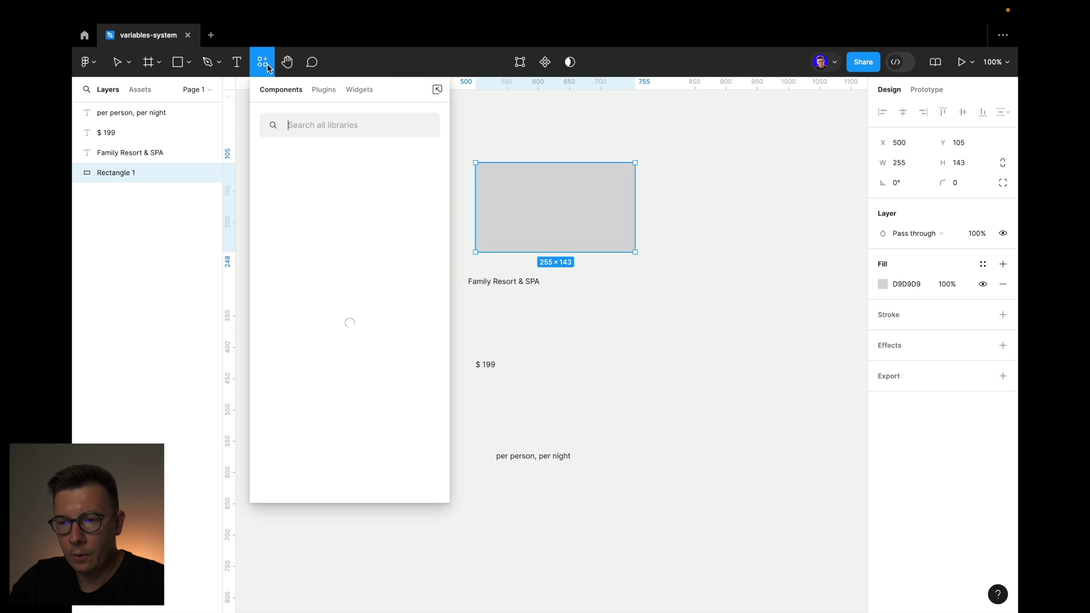
pyautogui.click(320, 91)
pyautogui.click(272, 229)
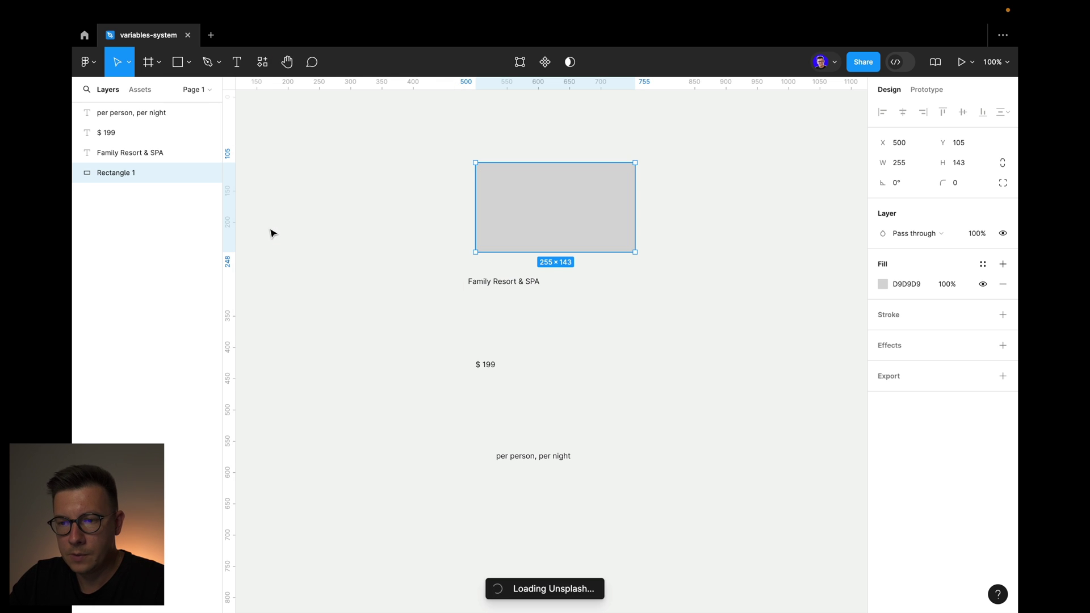
pyautogui.write('heo')
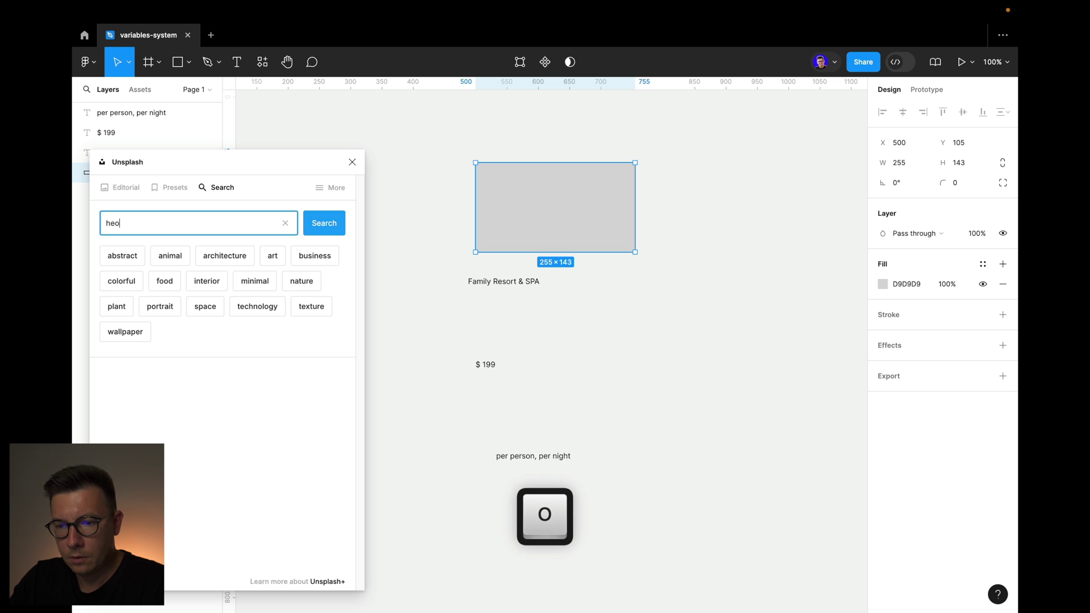
pyautogui.press('BackSpace')
pyautogui.press('BackSpace')
pyautogui.write('otel')
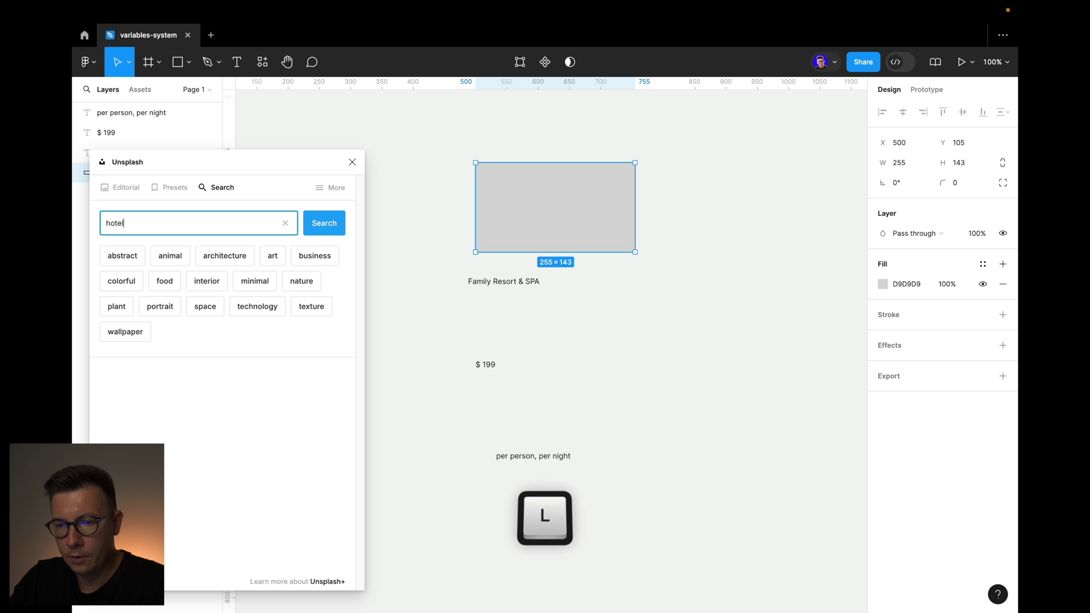
pyautogui.press('Return')
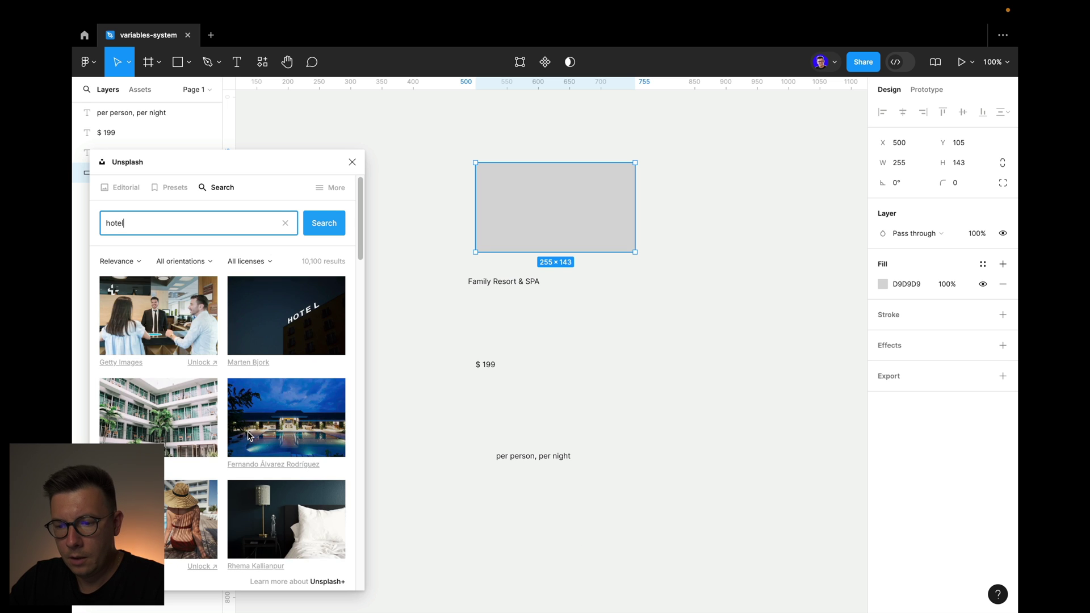
# - Fill the rectangle with the hotel bedroom photo with lit bedside lamps and close the Unsplash plugin
pyautogui.scroll(-3, 250, 438)
pyautogui.scroll(1, 250, 438)
pyautogui.scroll(-5, 251, 438)
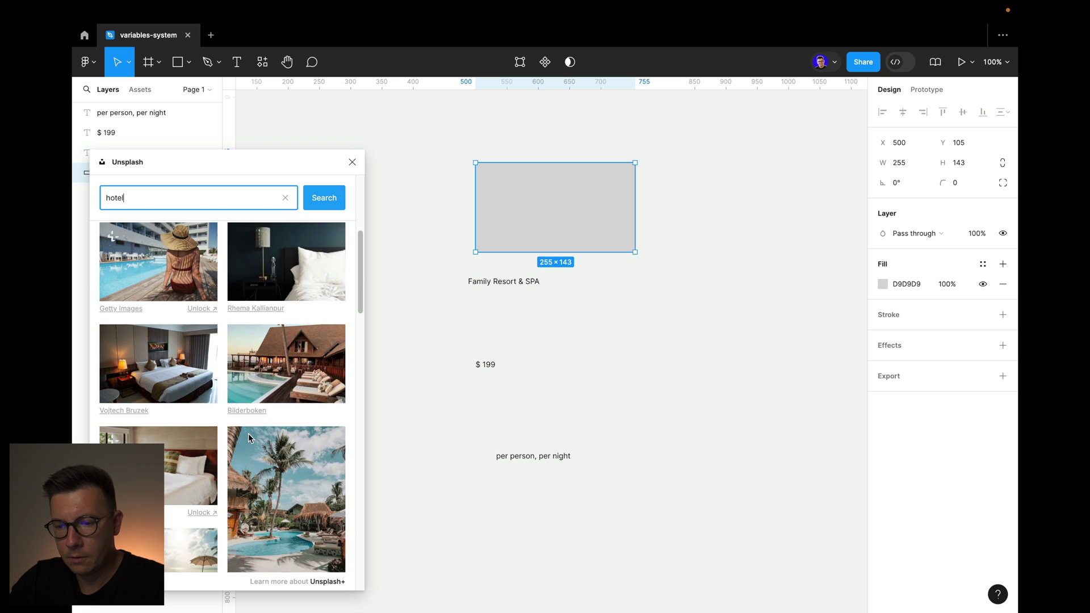
pyautogui.scroll(-4, 206, 457)
pyautogui.scroll(5, 139, 312)
pyautogui.click(139, 312)
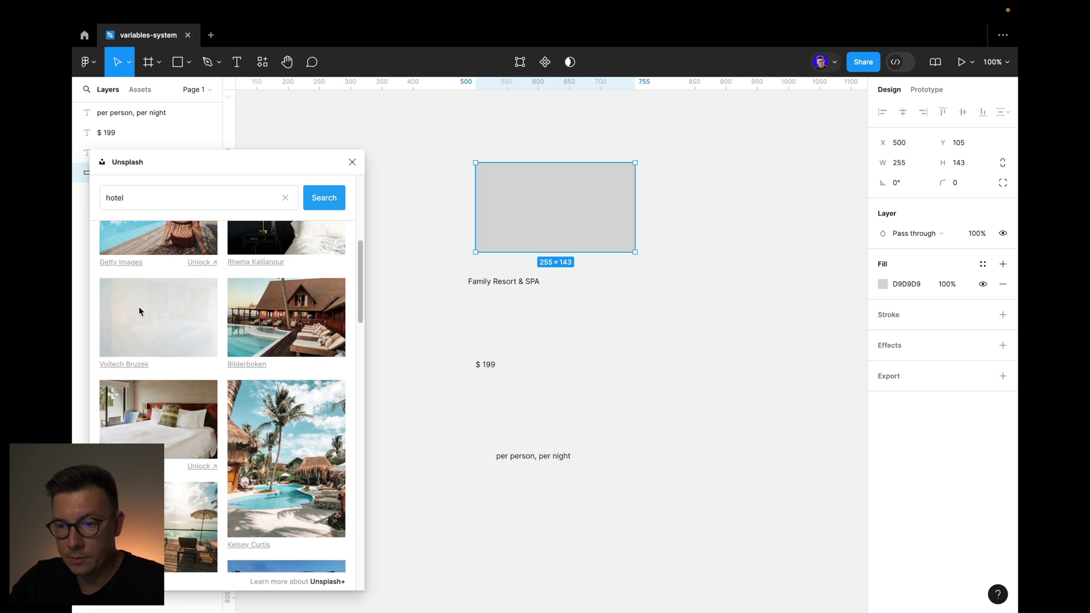
pyautogui.click(352, 162)
pyautogui.click(414, 157)
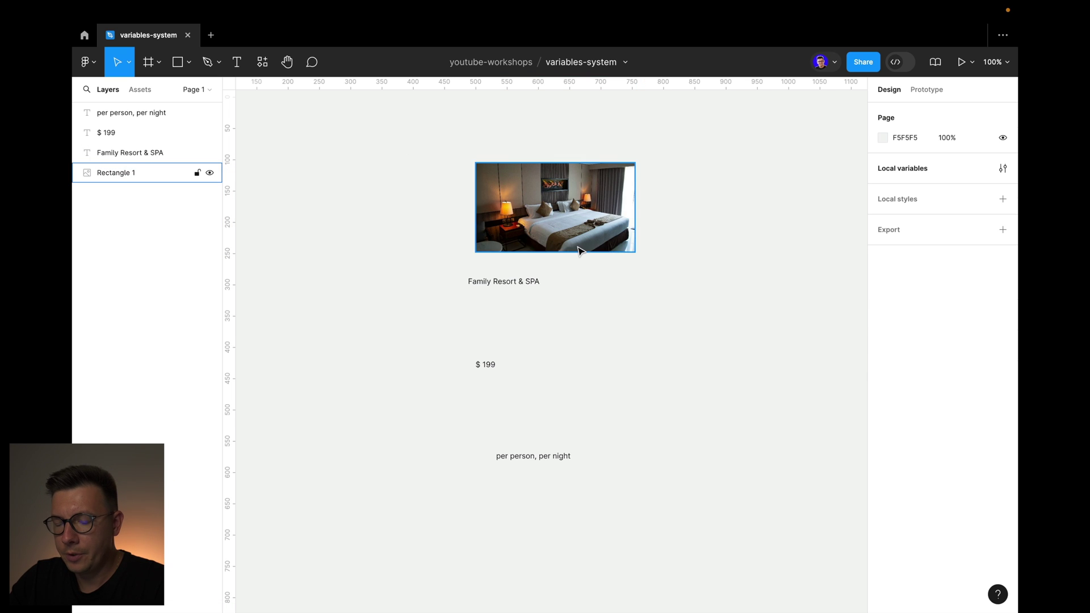
# - Move the "$ 199", "per person, per night" and "Family Resort & SPA" texts closer together below the image
pyautogui.hscroll(3, 506, 394)
pyautogui.moveTo(397, 350); pyautogui.dragTo(452, 318)
pyautogui.moveTo(441, 442); pyautogui.dragTo(487, 370)
pyautogui.moveTo(418, 273); pyautogui.dragTo(445, 273)
pyautogui.scroll(4, 454, 284)
# - Move the hotel image to X 493, Y 68, aligning its left edge with the "Family Resort & SPA" text
pyautogui.click(460, 288)
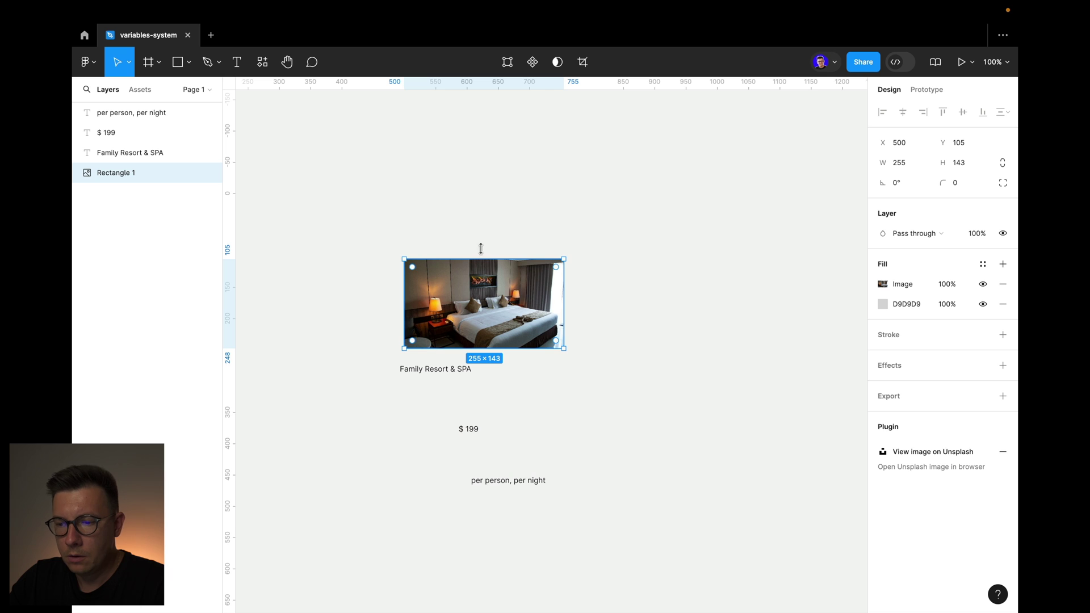
pyautogui.moveTo(483, 301); pyautogui.dragTo(483, 279)
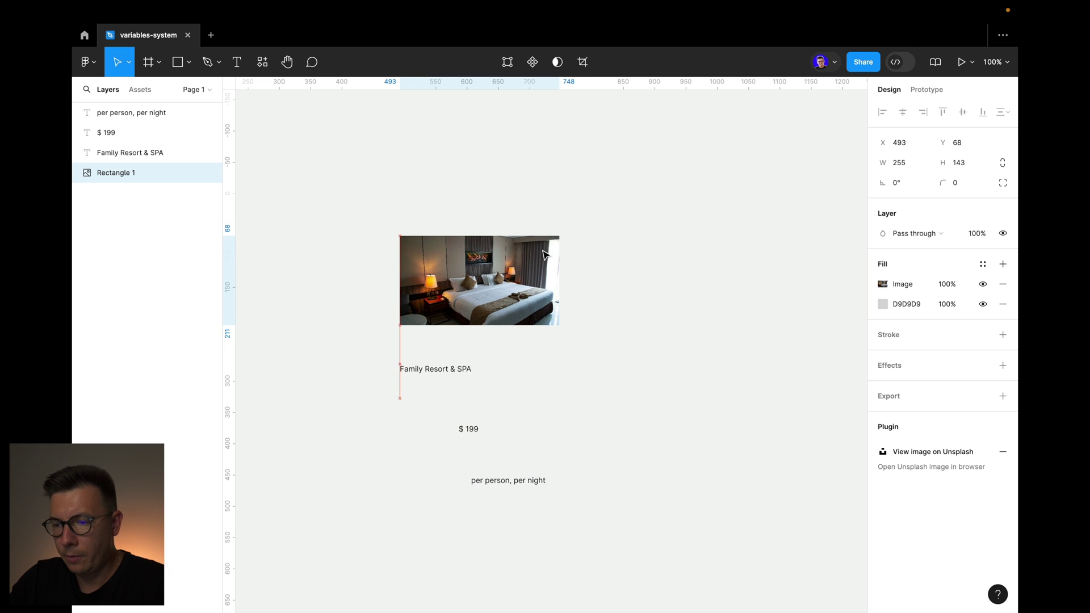
pyautogui.click(674, 258)
# - Move the "$ 199" text to about X 594, Y 389 and set all three texts to auto width
pyautogui.scroll(-3, 668, 230)
pyautogui.hscroll(-2, 668, 230)
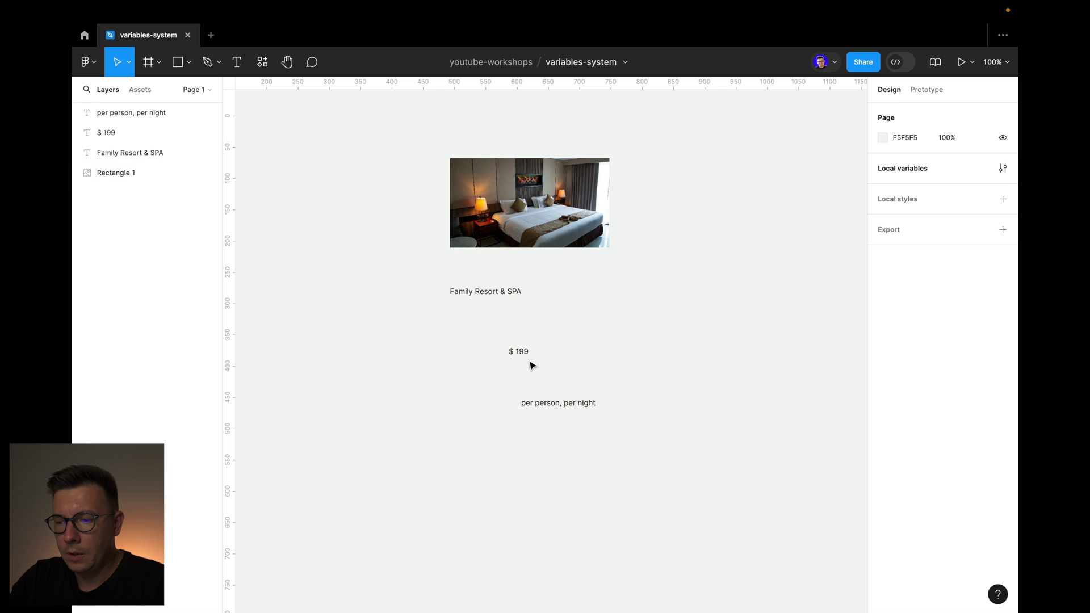
pyautogui.moveTo(521, 358); pyautogui.dragTo(526, 372)
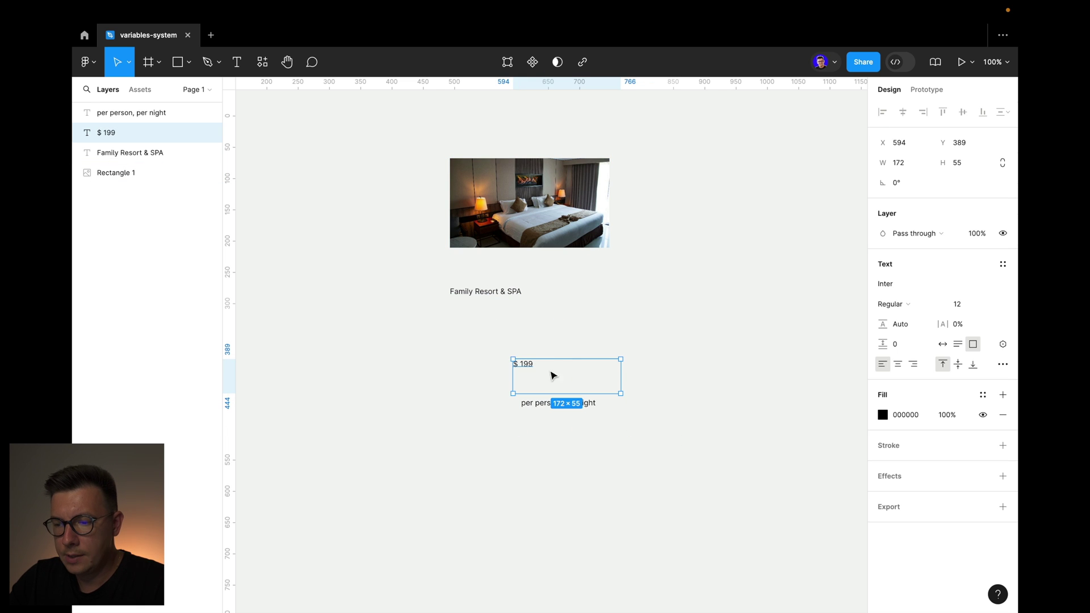
pyautogui.click(942, 345)
pyautogui.click(552, 404)
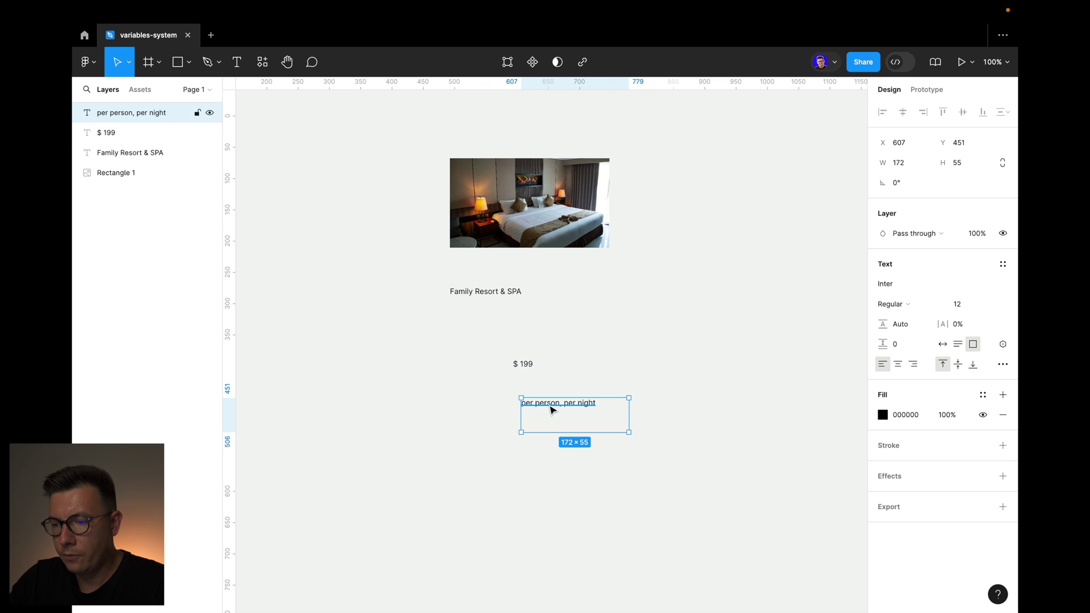
pyautogui.click(944, 345)
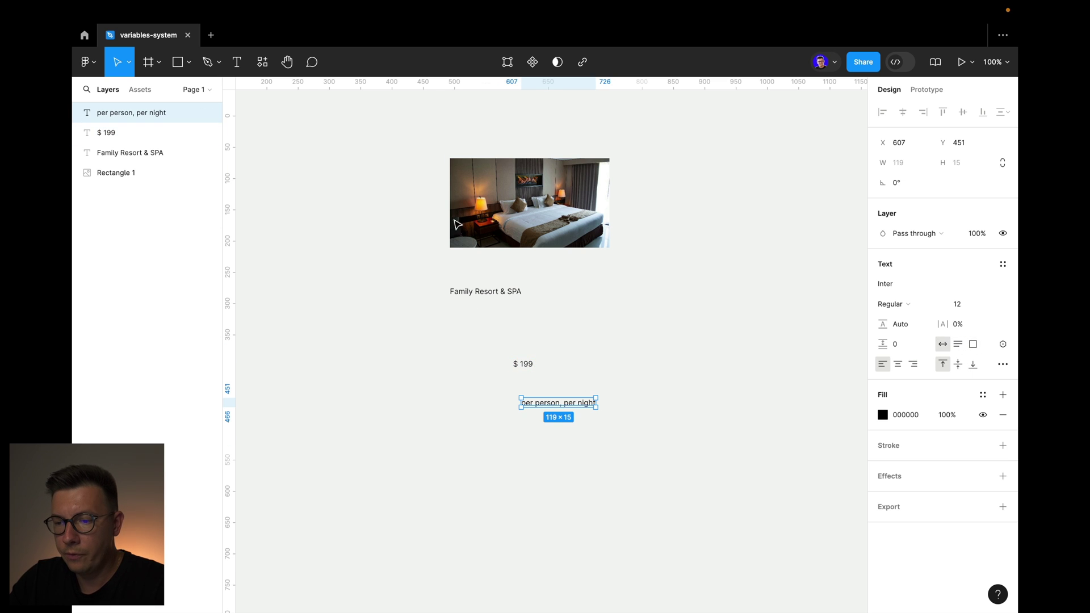
pyautogui.click(489, 291)
pyautogui.click(942, 345)
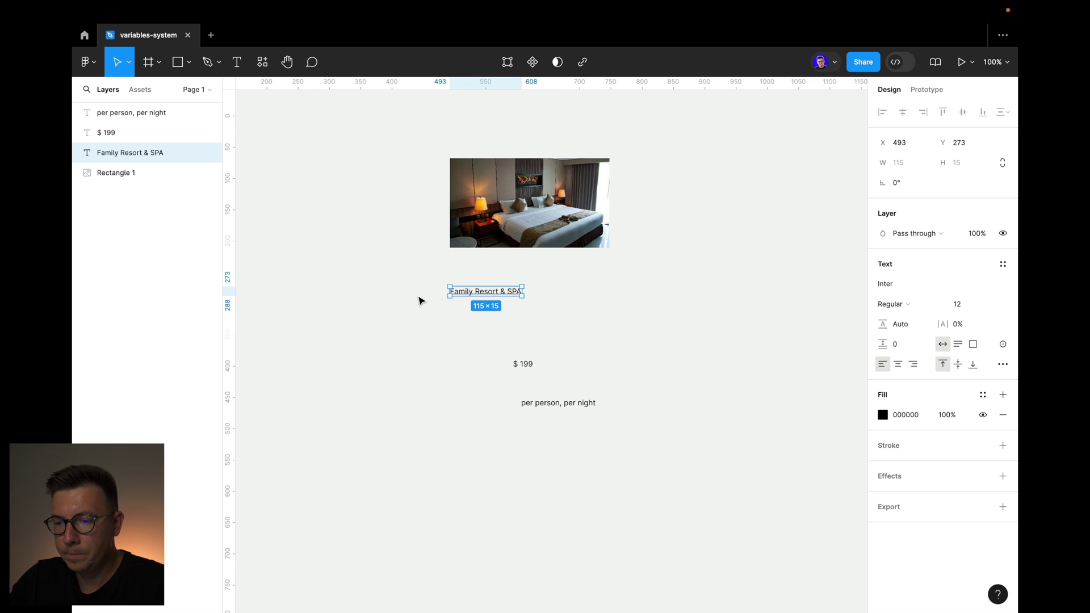
# - Wrap the "$ 199" and "per person, per night" texts in one auto layout frame, and the image and title in another
pyautogui.moveTo(648, 342); pyautogui.dragTo(511, 449)
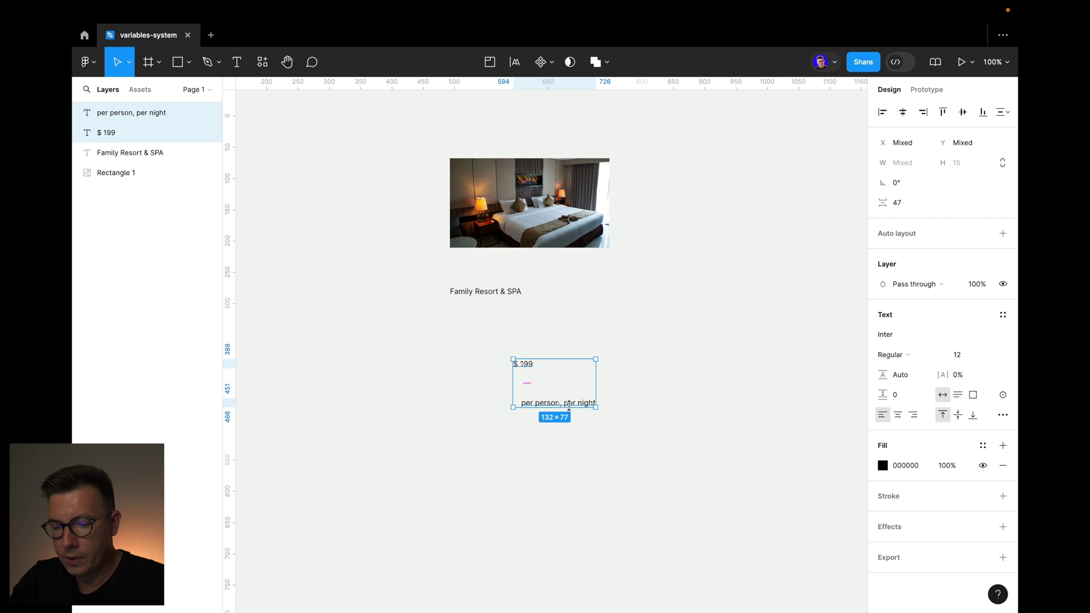
pyautogui.hotkey('shift', 'a')
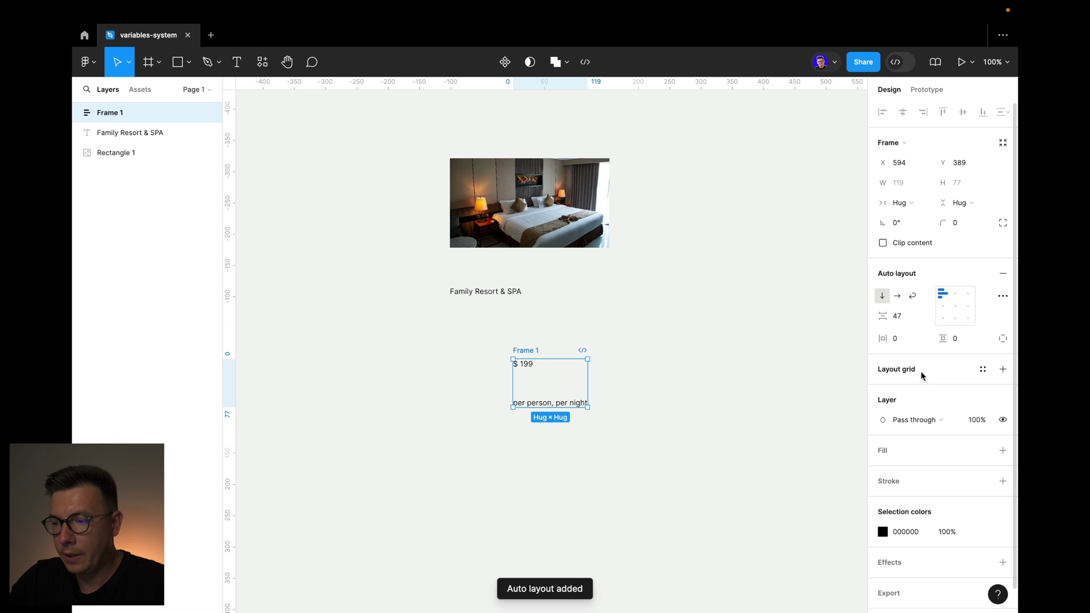
pyautogui.click(491, 292)
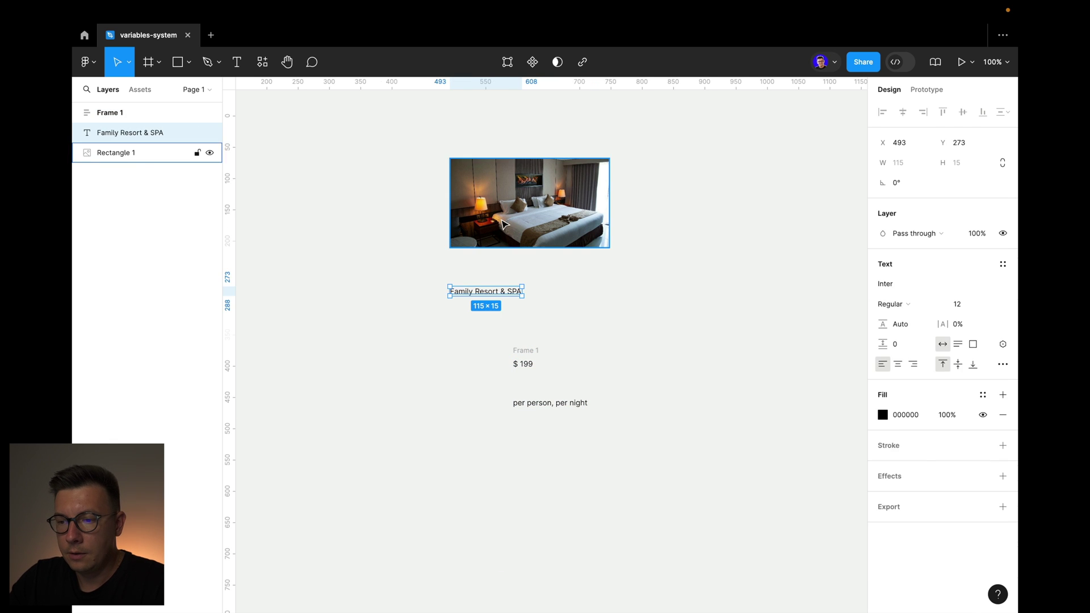
pyautogui.click(503, 224)
pyautogui.keyDown('shift'); pyautogui.click(486, 292); pyautogui.keyUp('shift')
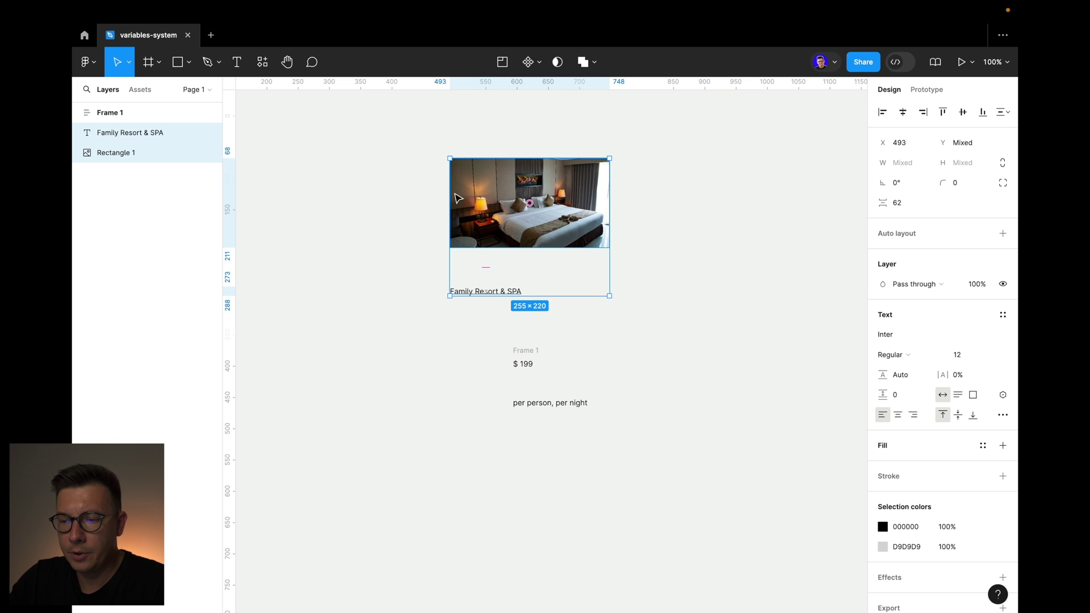
pyautogui.hotkey('shift', 'a')
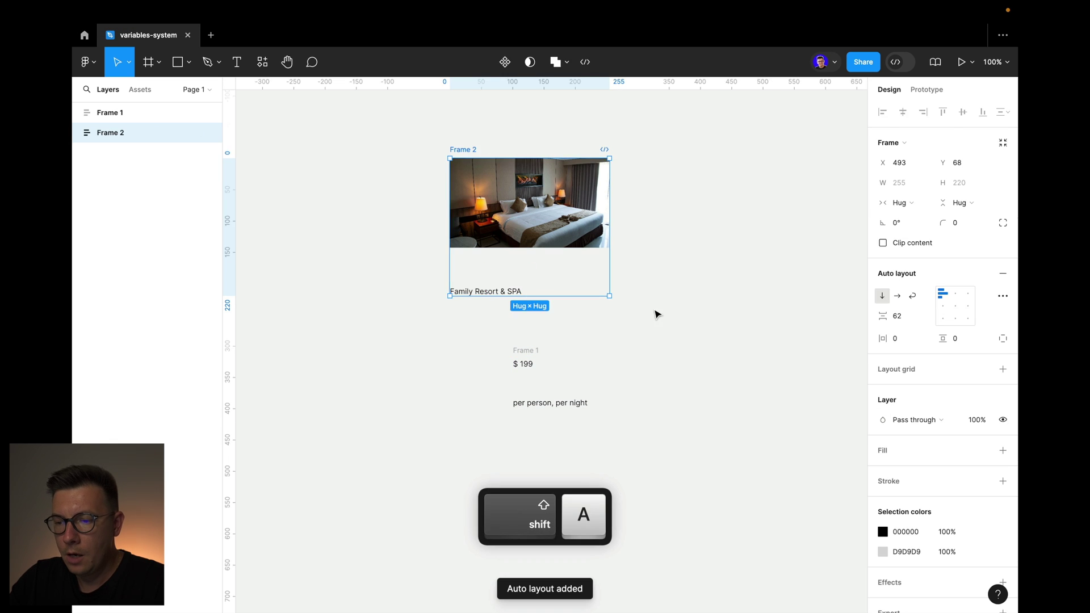
# - Wrap the image-and-title frame and the price frame together in one vertical auto layout frame
pyautogui.click(633, 309)
pyautogui.moveTo(699, 123); pyautogui.dragTo(394, 462)
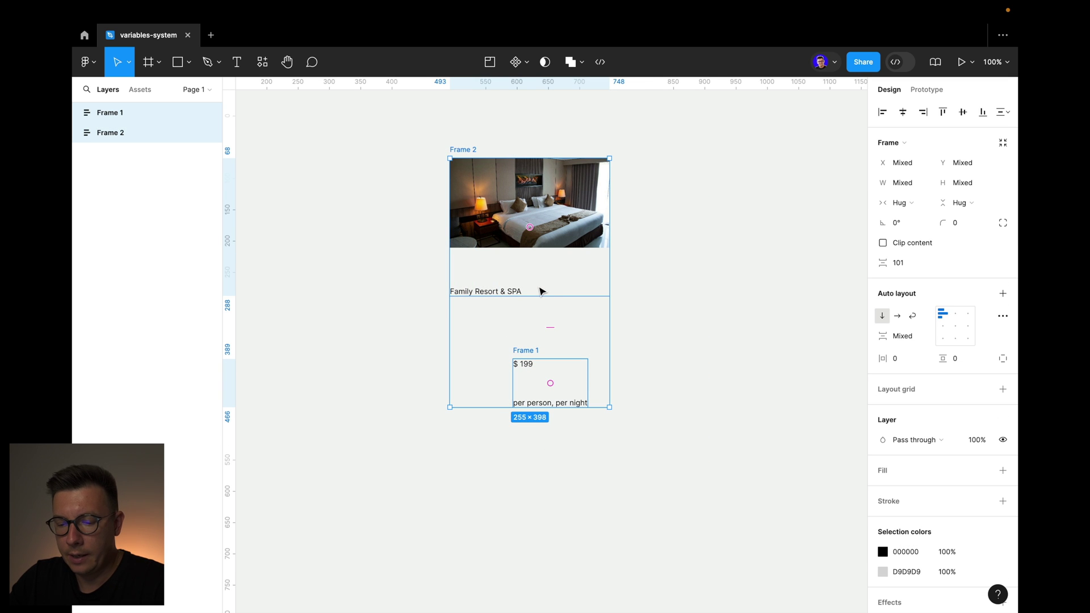
pyautogui.hotkey('shift', 'a')
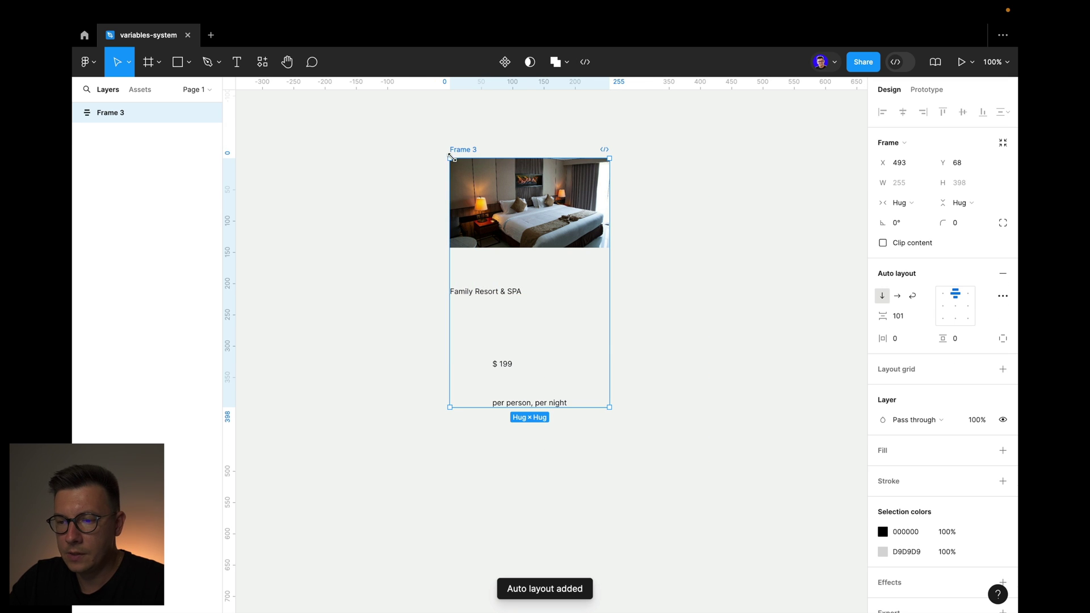
# - Move the outer auto layout frame to about X 602, Y -12 on the canvas
pyautogui.moveTo(470, 151); pyautogui.dragTo(513, 151)
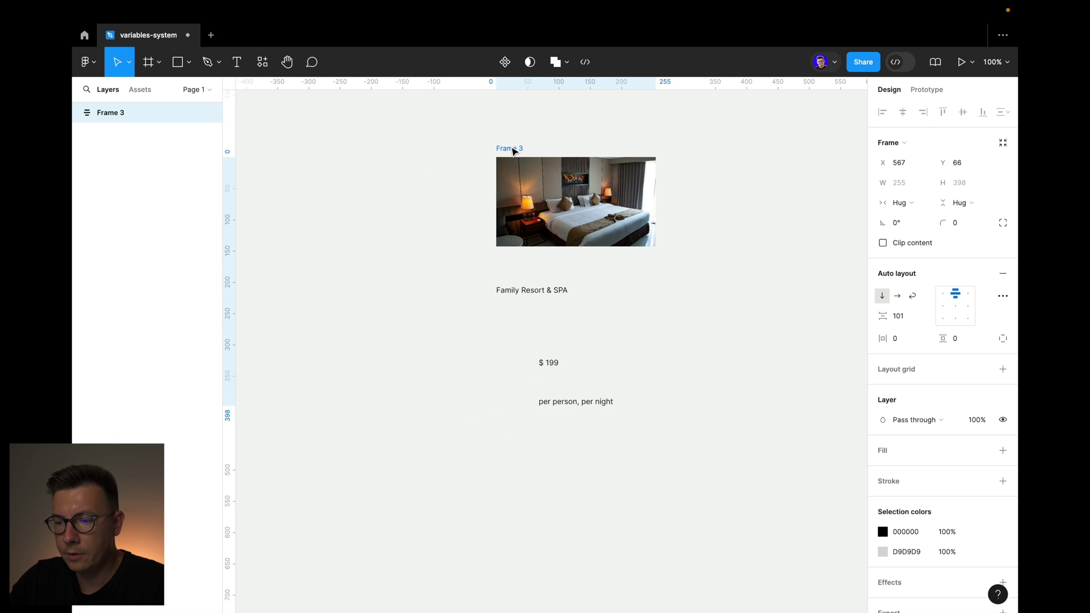
pyautogui.scroll(3, 681, 202)
pyautogui.hscroll(2, 682, 203)
pyautogui.click(681, 312)
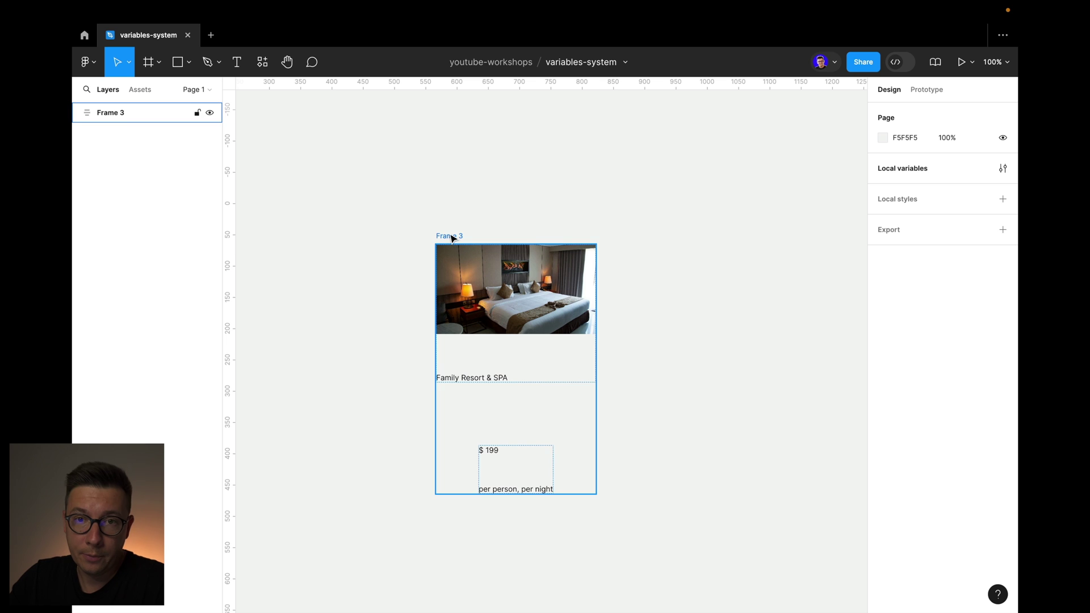
pyautogui.moveTo(452, 234); pyautogui.dragTo(473, 186)
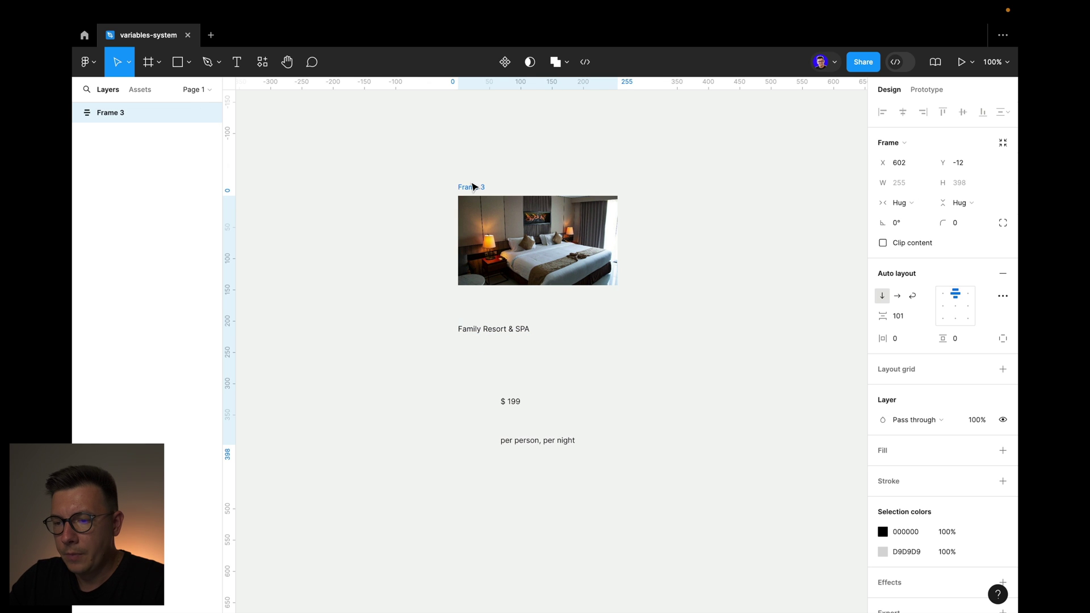
# - Rename the outer auto layout frame as "card"
pyautogui.press('super+r')
pyautogui.write('card')
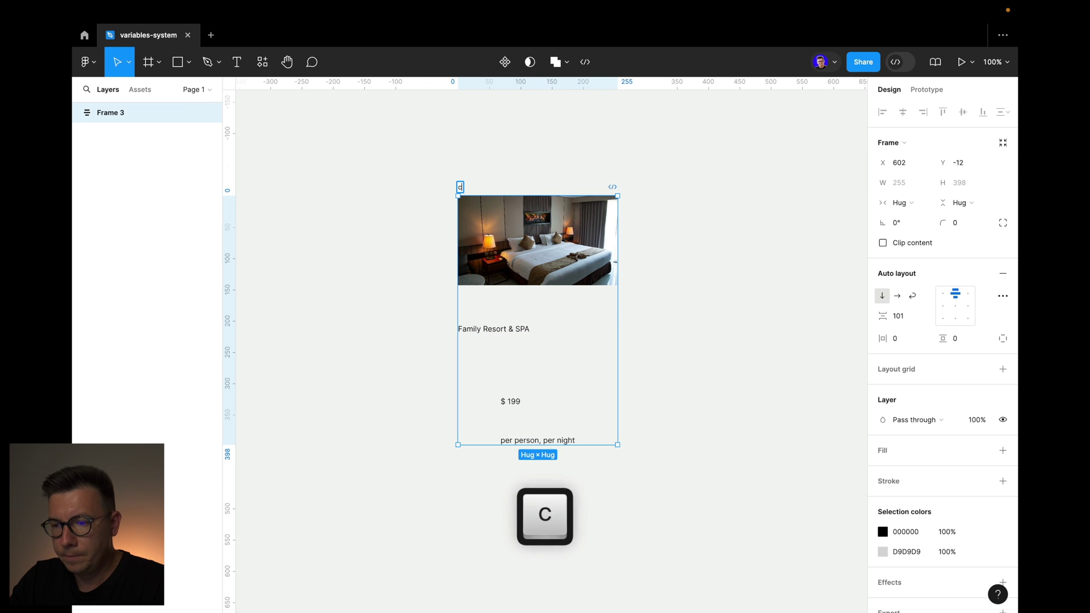
pyautogui.click(717, 160)
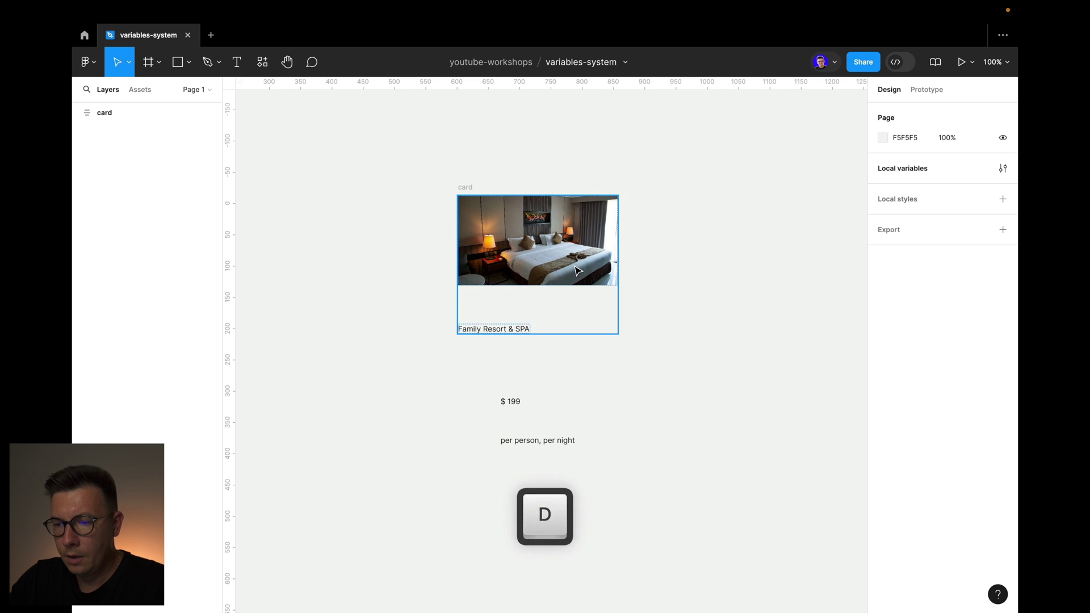
pyautogui.scroll(5, 628, 258)
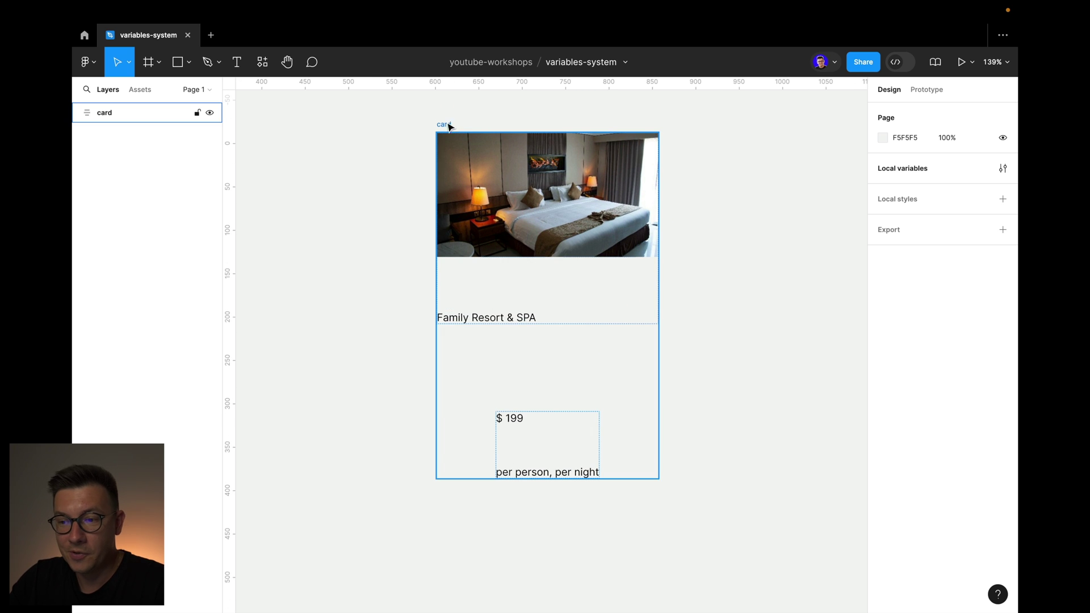
pyautogui.click(448, 124)
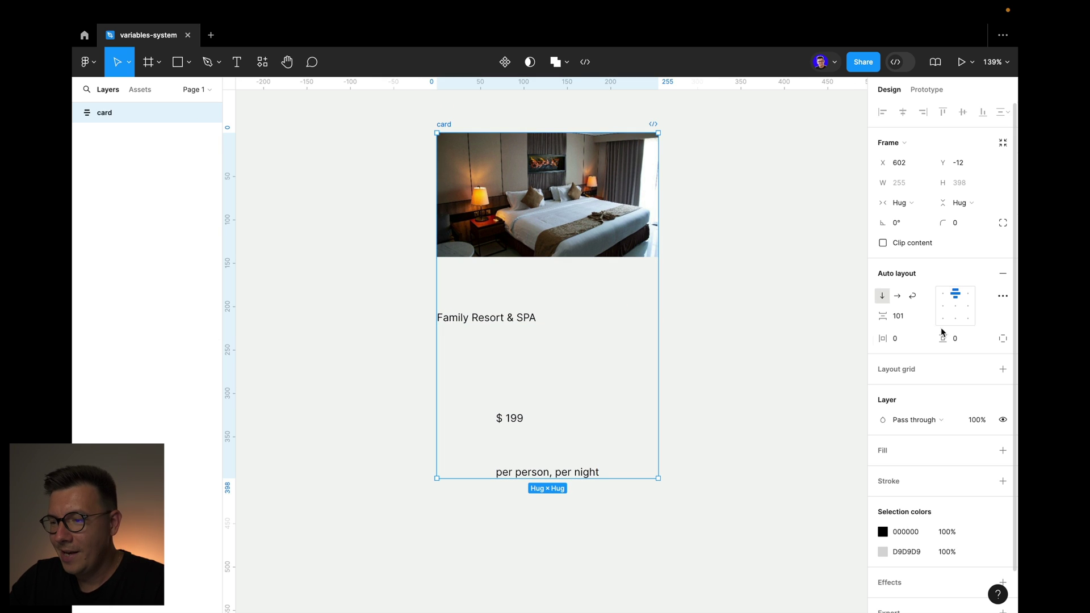
pyautogui.press('Escape')
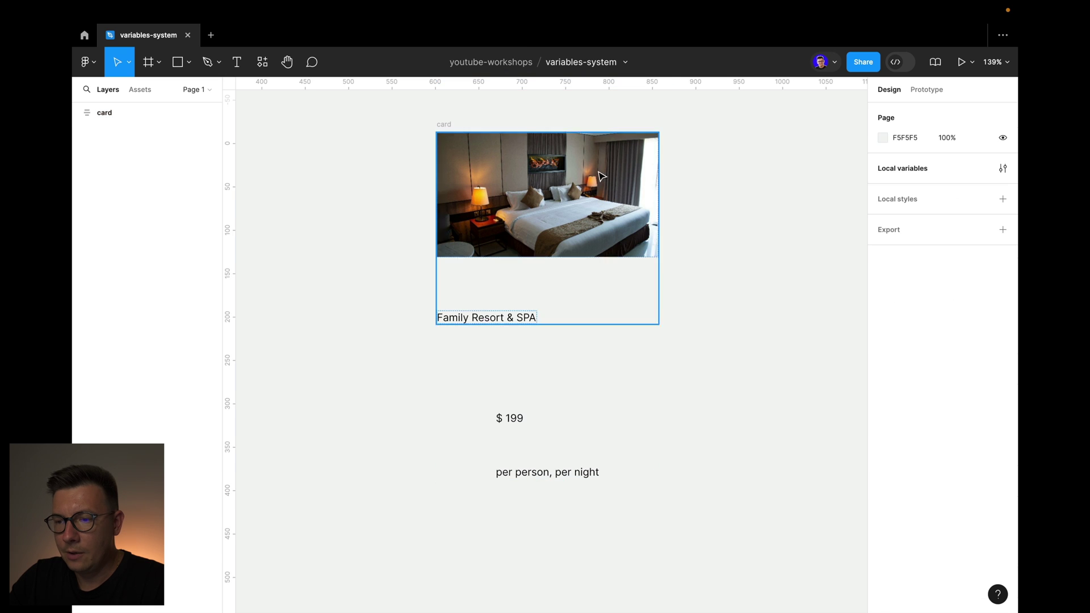
pyautogui.click(443, 125)
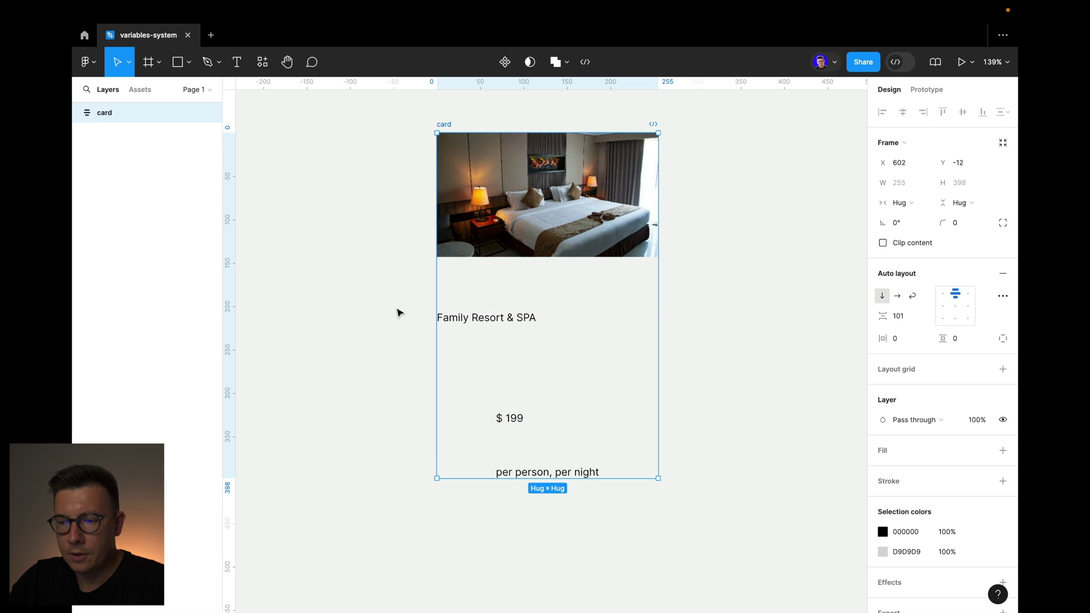
# - Change the page background color to dark gray 4B4B4B
pyautogui.click(732, 229)
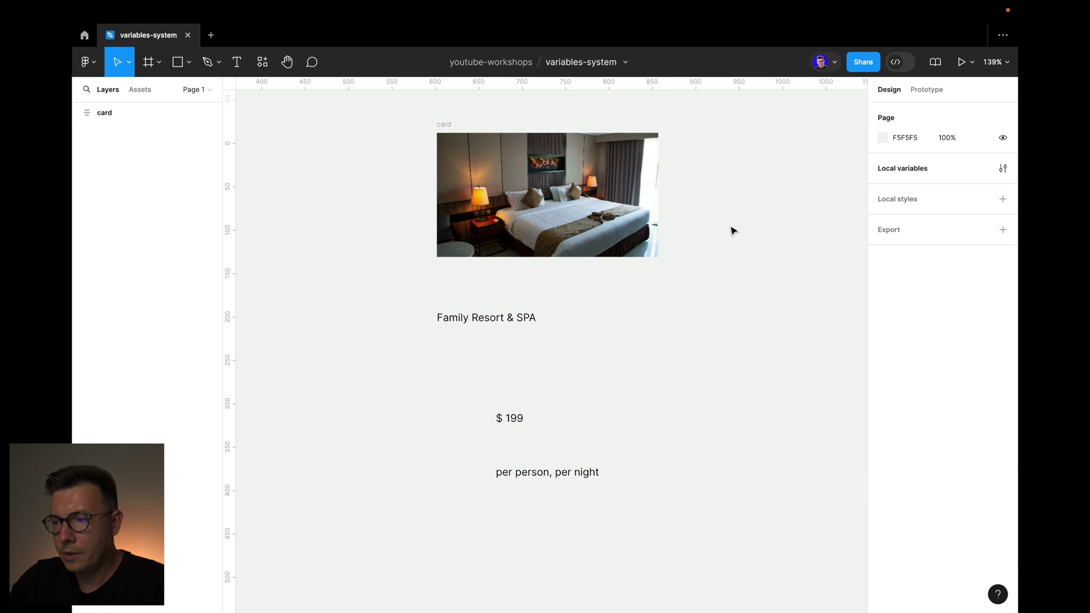
pyautogui.click(882, 137)
pyautogui.moveTo(727, 199); pyautogui.dragTo(708, 265)
pyautogui.click(443, 127)
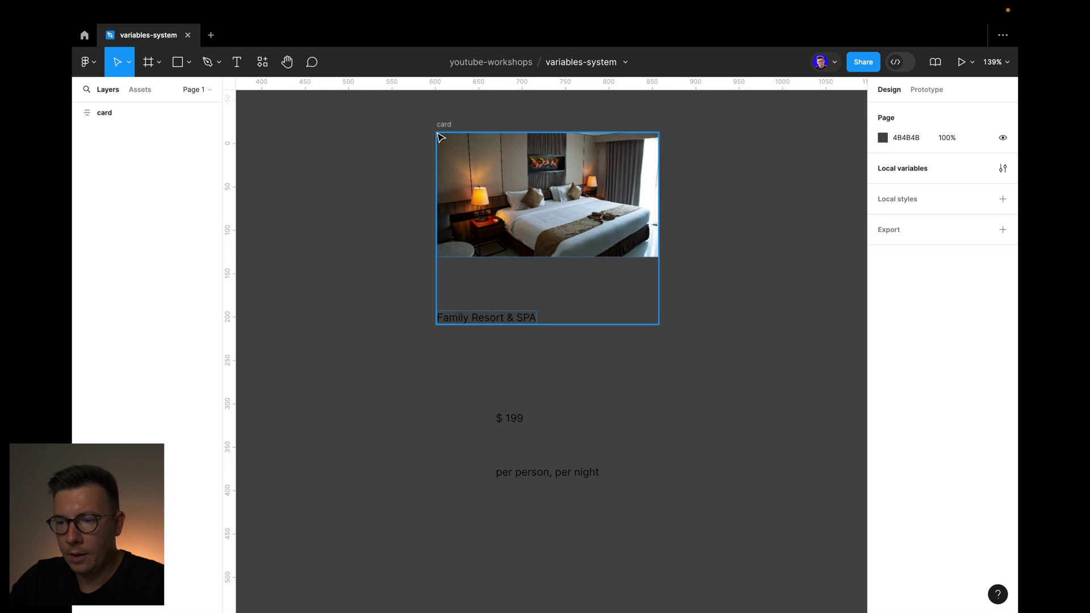
# - Add a fill to the card frame and apply the "white" color variable to it
pyautogui.click(441, 137)
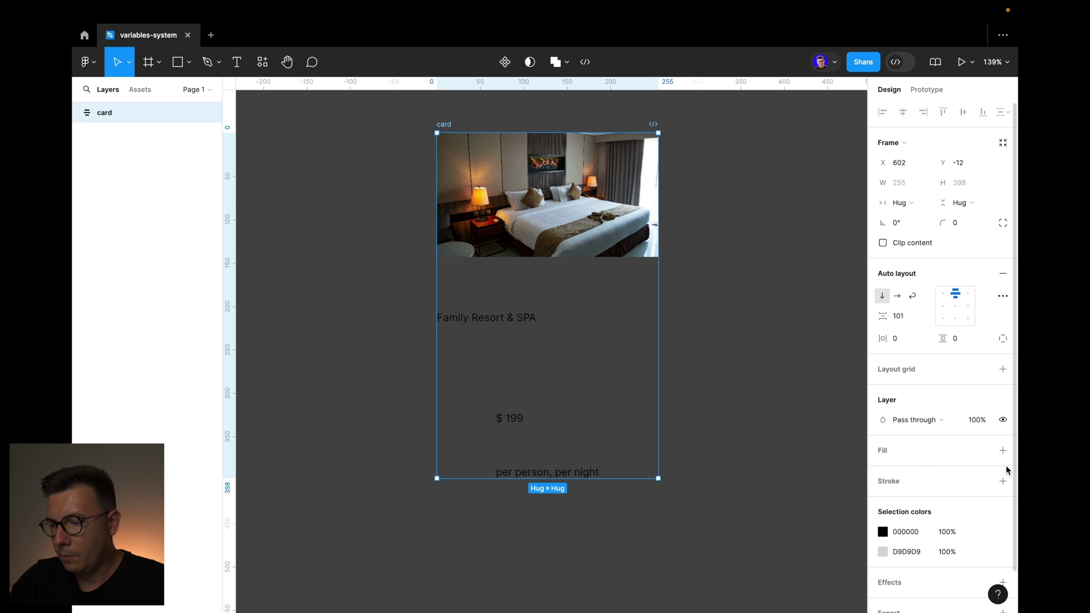
pyautogui.click(885, 451)
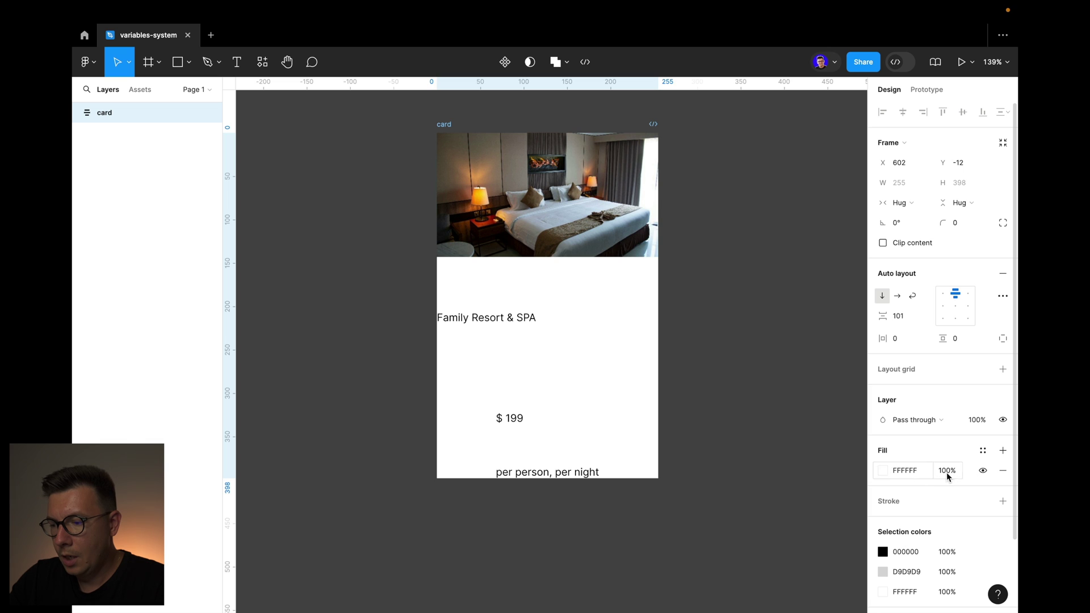
pyautogui.click(882, 470)
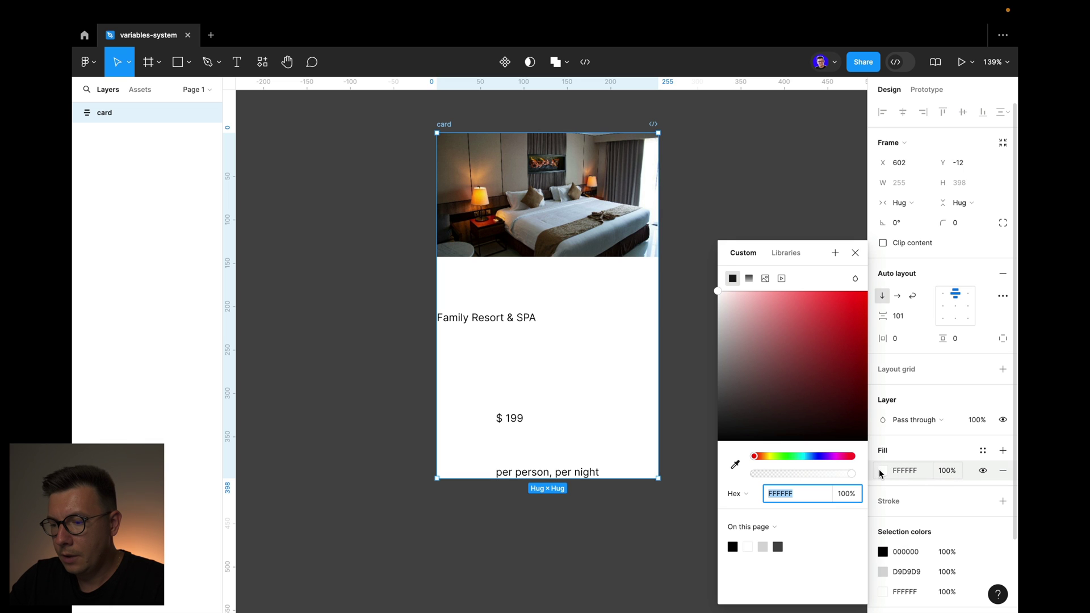
pyautogui.click(786, 254)
pyautogui.click(746, 255)
pyautogui.click(787, 255)
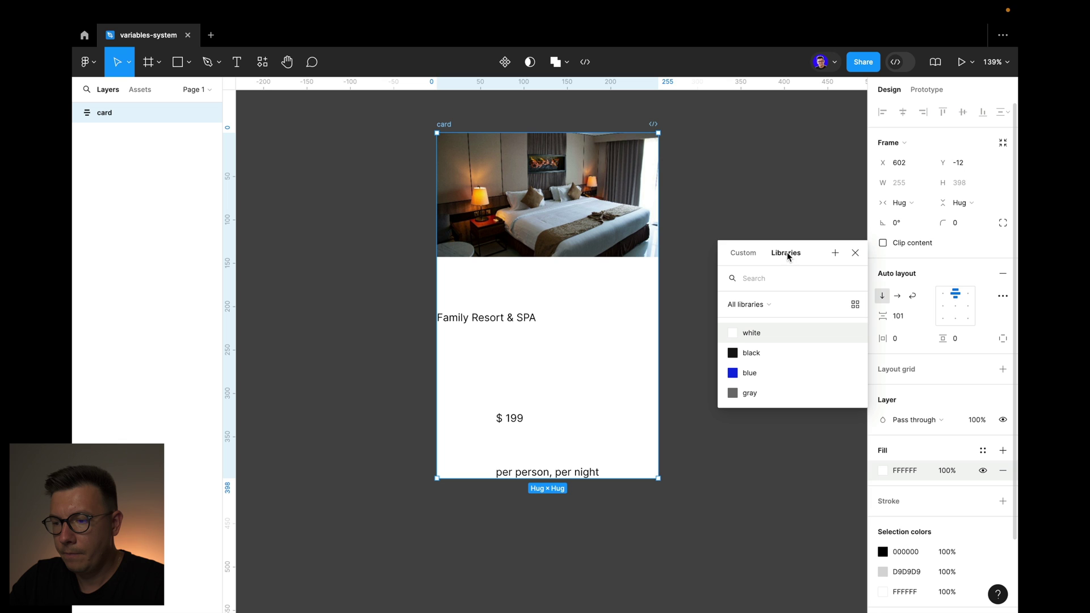
pyautogui.click(739, 335)
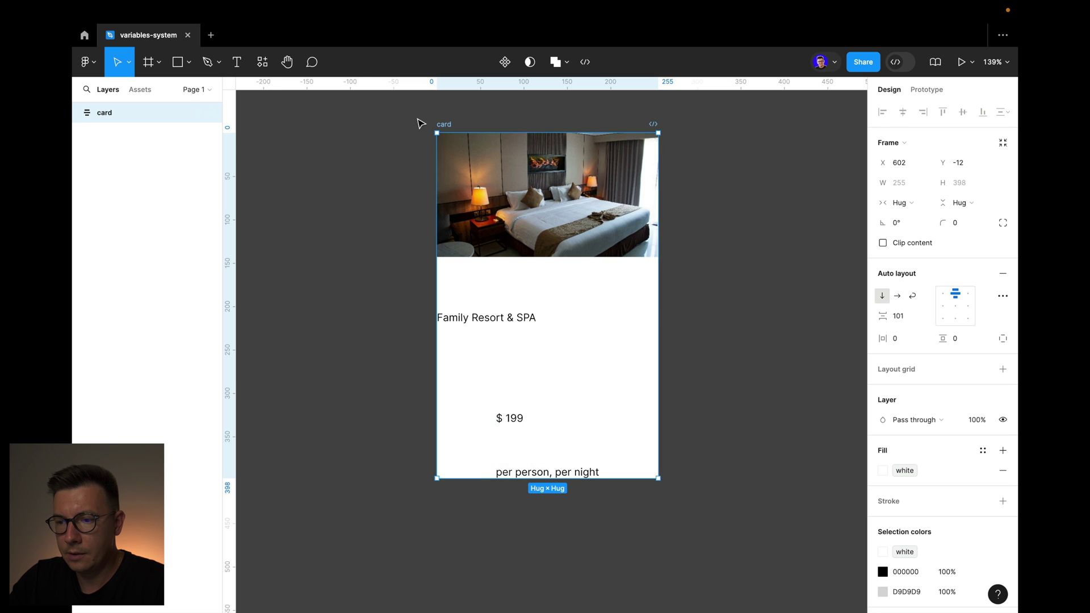
pyautogui.click(436, 118)
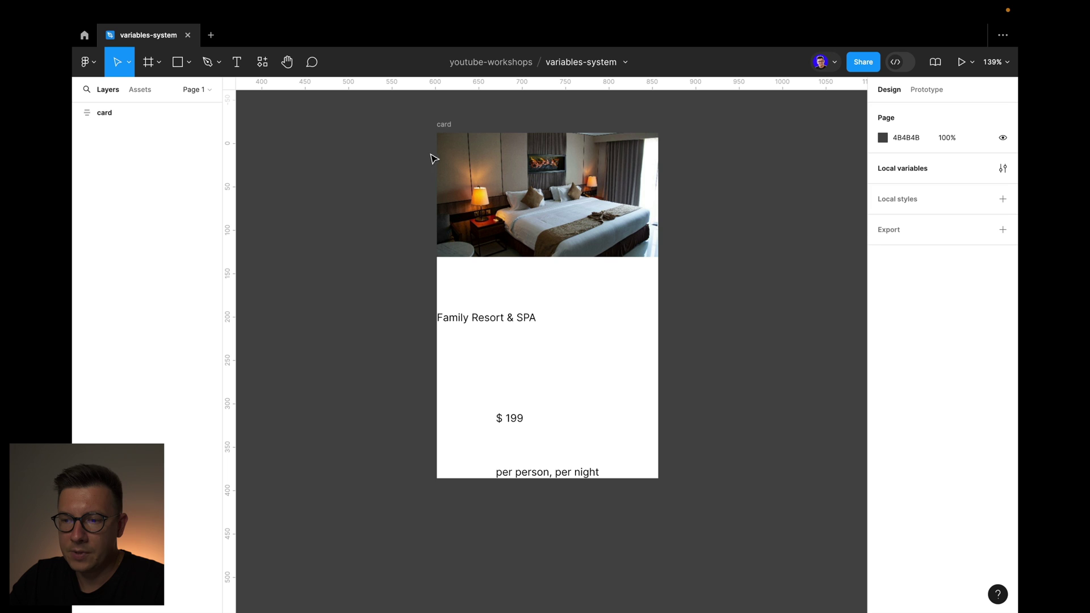
pyautogui.click(445, 124)
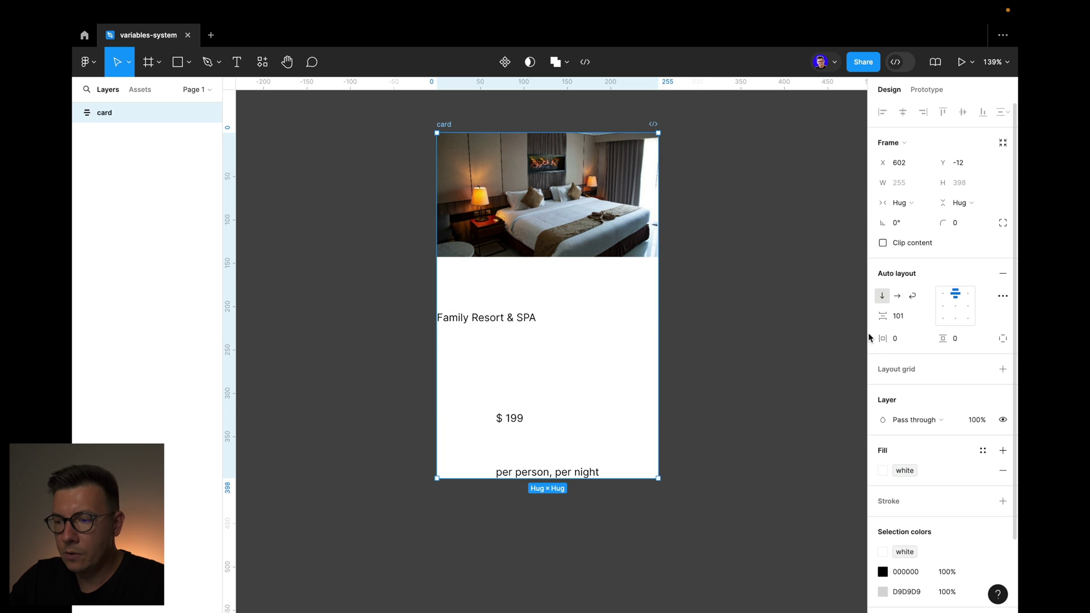
pyautogui.click(926, 339)
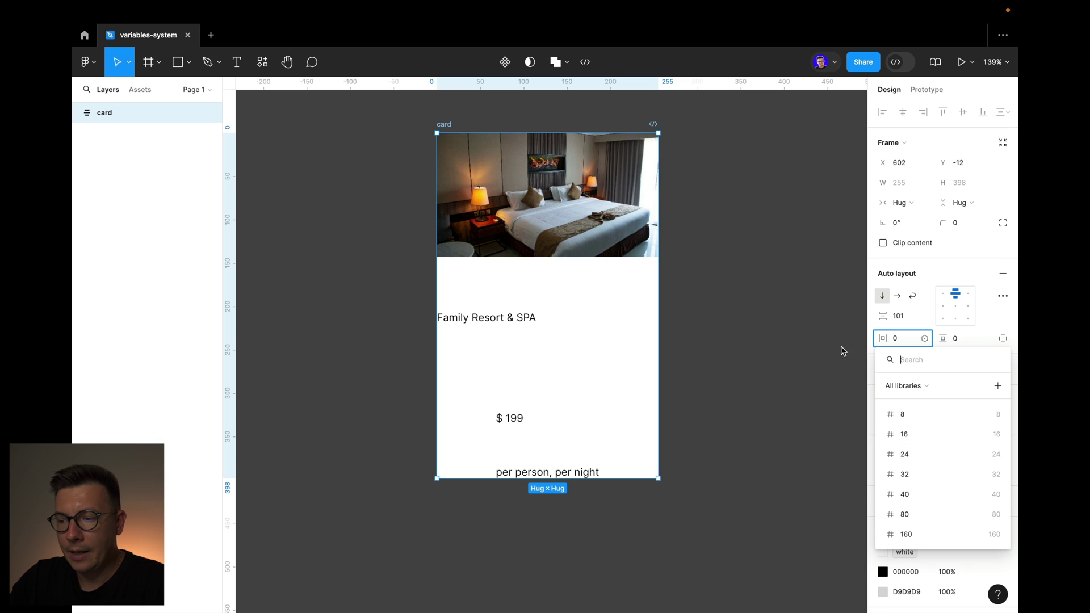
pyautogui.click(800, 333)
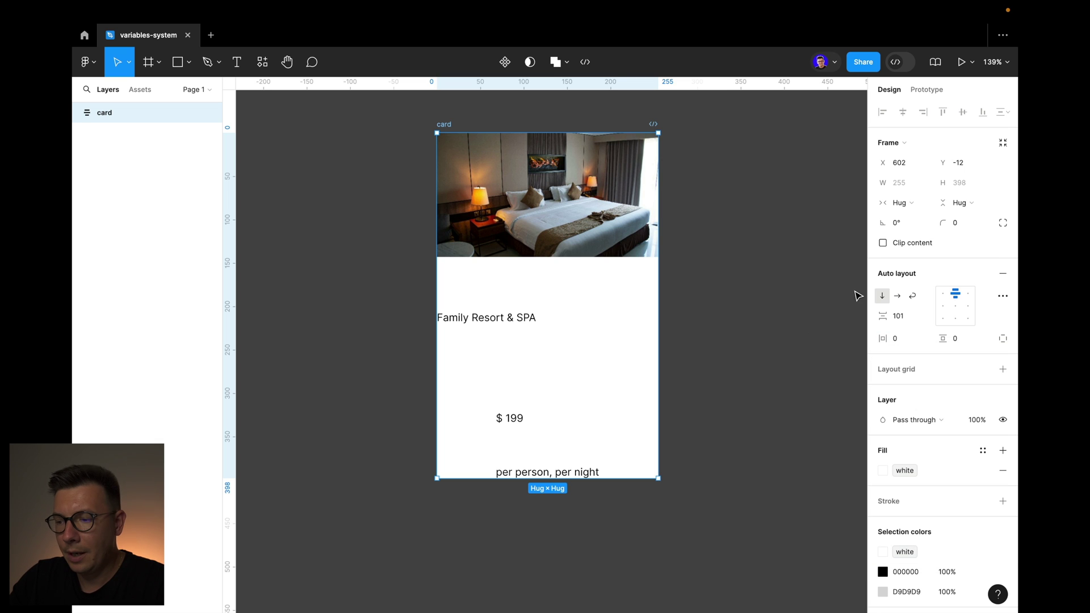
pyautogui.click(898, 339)
pyautogui.write('23423')
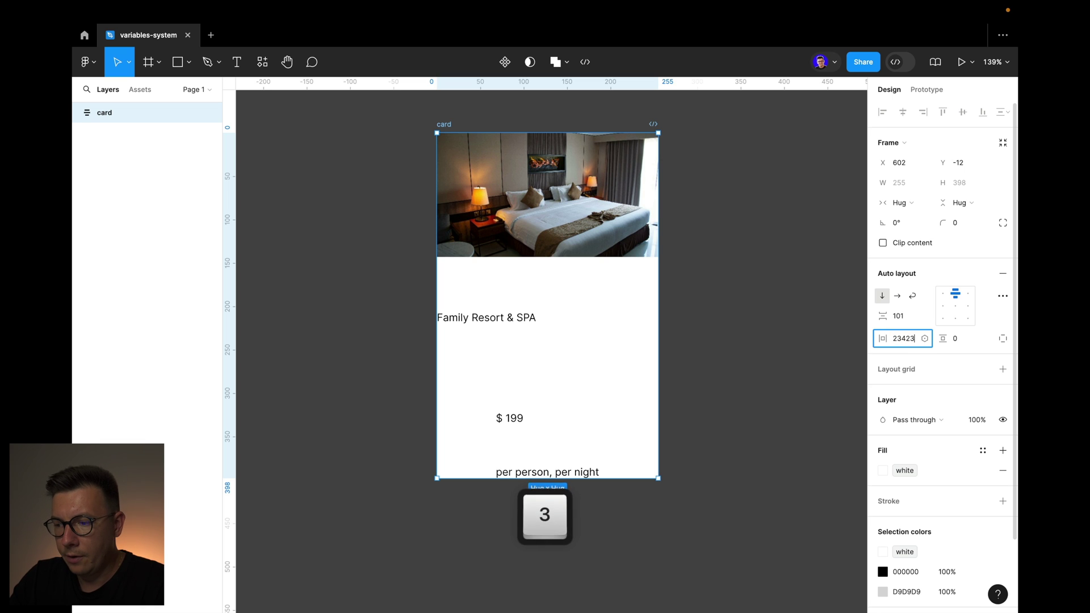
pyautogui.press('BackSpace')
pyautogui.press('BackSpace')
pyautogui.press('BackSpace')
pyautogui.press('BackSpace')
pyautogui.press('BackSpace')
# - Apply the number variable 16 to both the horizontal and vertical padding of the card frame
pyautogui.click(923, 339)
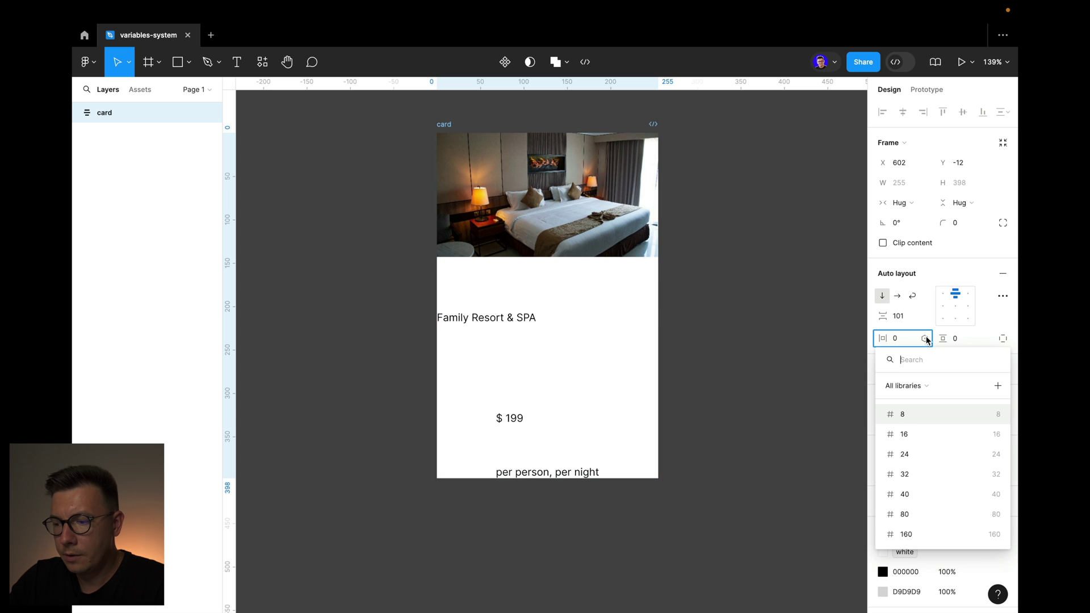
pyautogui.click(906, 435)
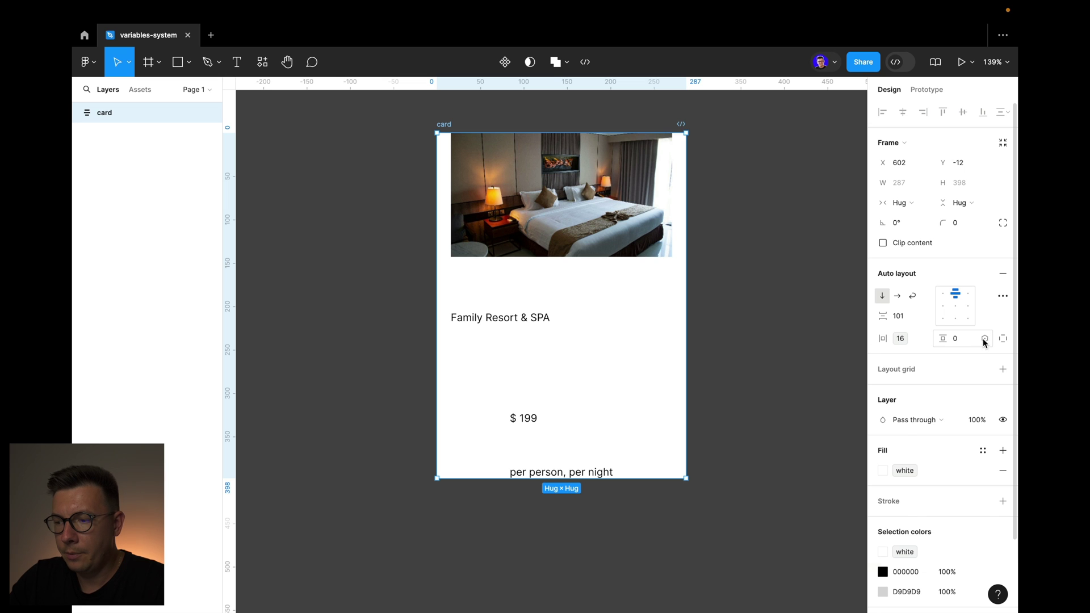
pyautogui.click(984, 339)
pyautogui.click(920, 434)
pyautogui.click(804, 301)
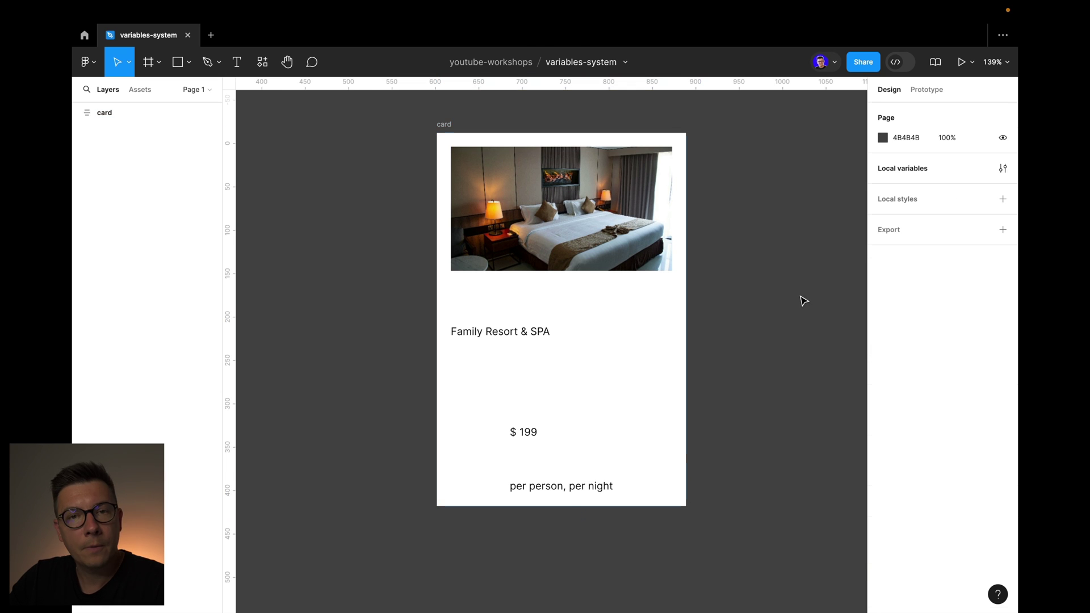
# - Apply the number variable 16 to the card frame's corner radius
pyautogui.click(438, 125)
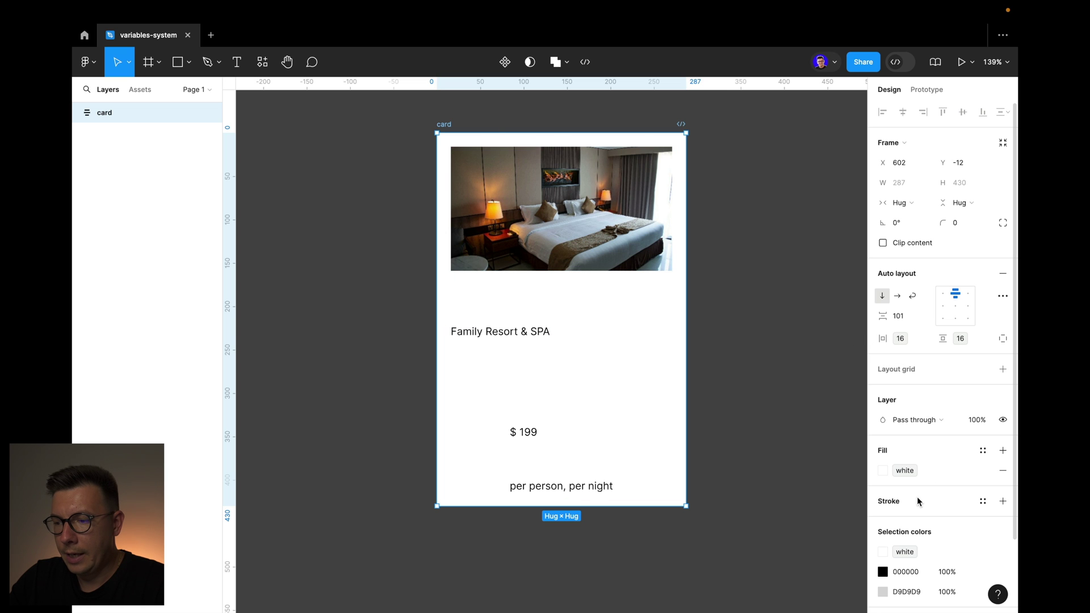
pyautogui.scroll(-1, 914, 448)
pyautogui.scroll(1, 913, 449)
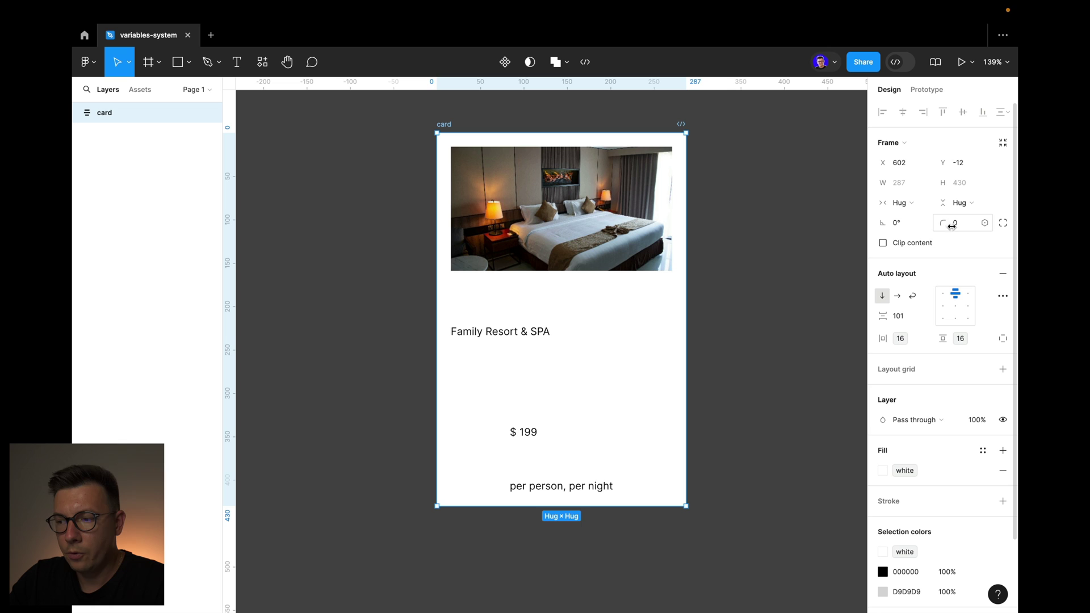
pyautogui.click(984, 224)
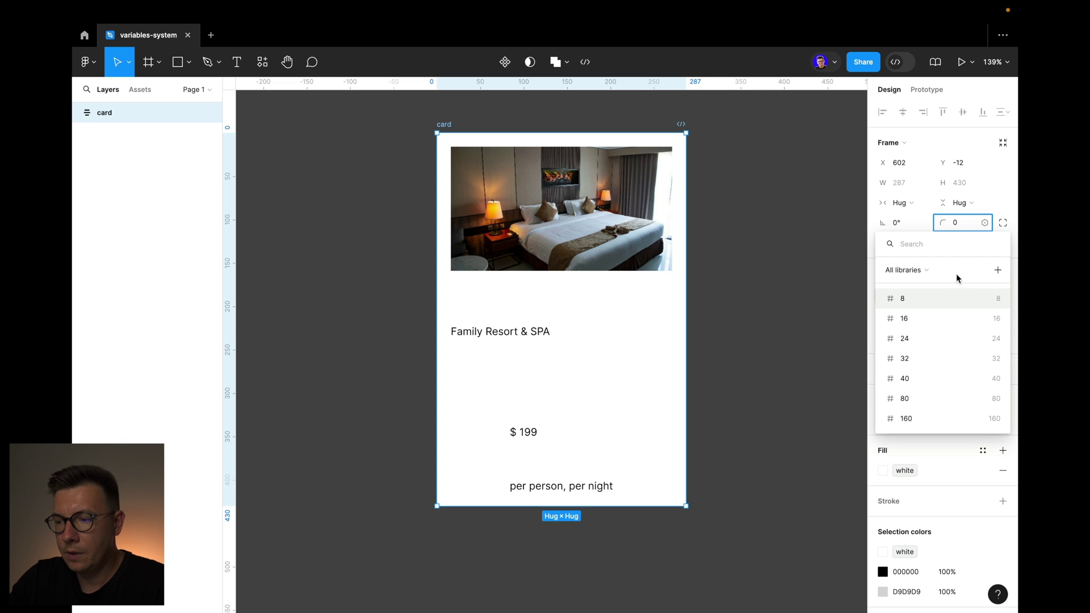
pyautogui.click(911, 318)
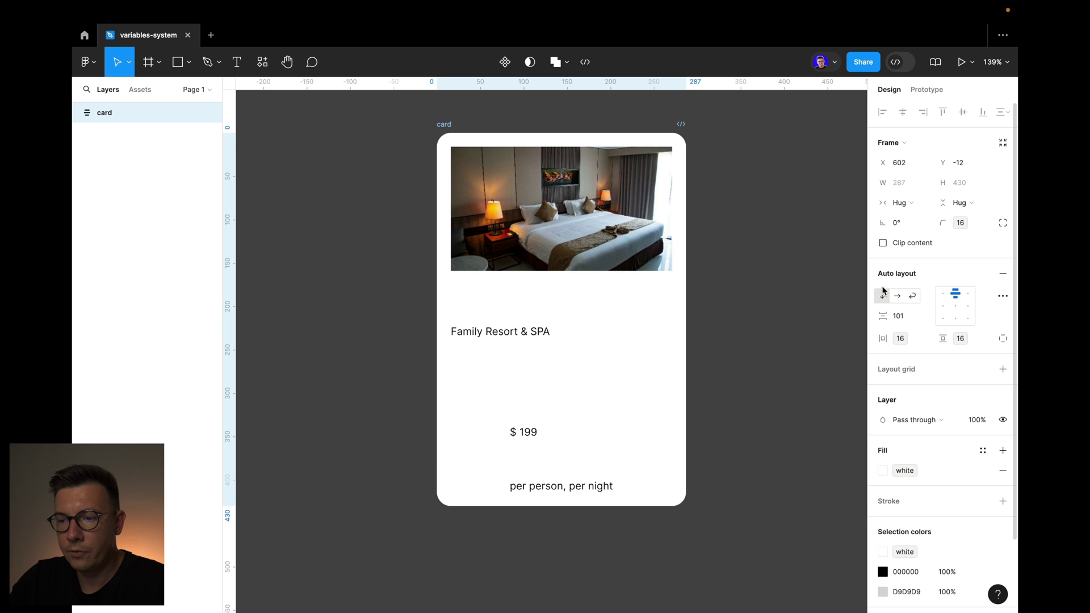
# - Apply the number variable 8 to the corner radius of the hotel image inside the card
pyautogui.doubleClick(486, 195)
pyautogui.click(491, 183)
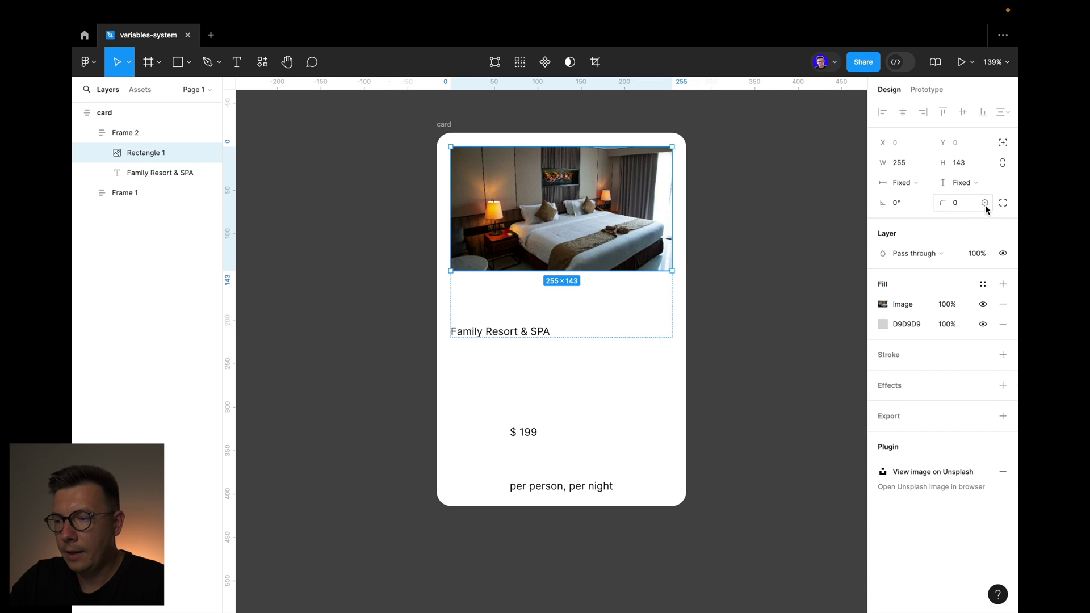
pyautogui.click(986, 209)
pyautogui.click(928, 279)
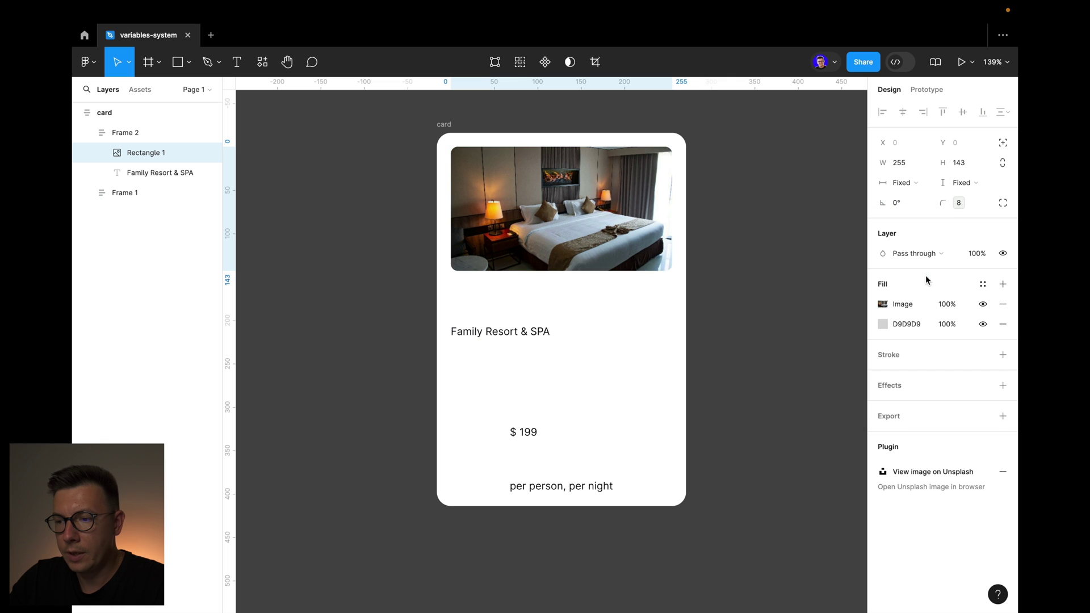
pyautogui.click(778, 195)
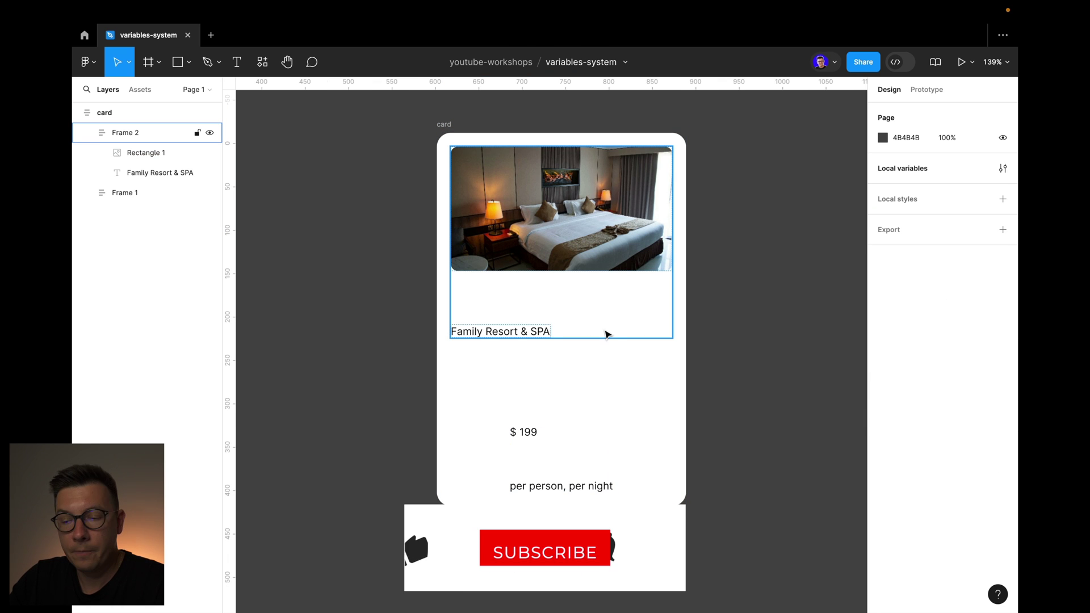
# - Apply the number variable H1 to the font size of the "Family Resort & SPA" heading
pyautogui.doubleClick(512, 336)
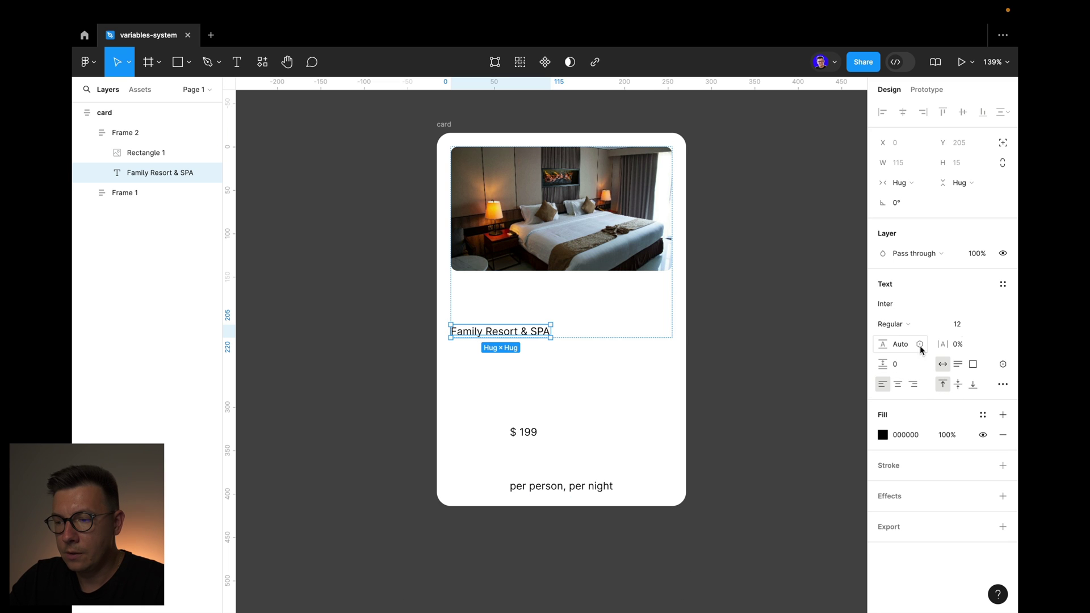
pyautogui.click(992, 325)
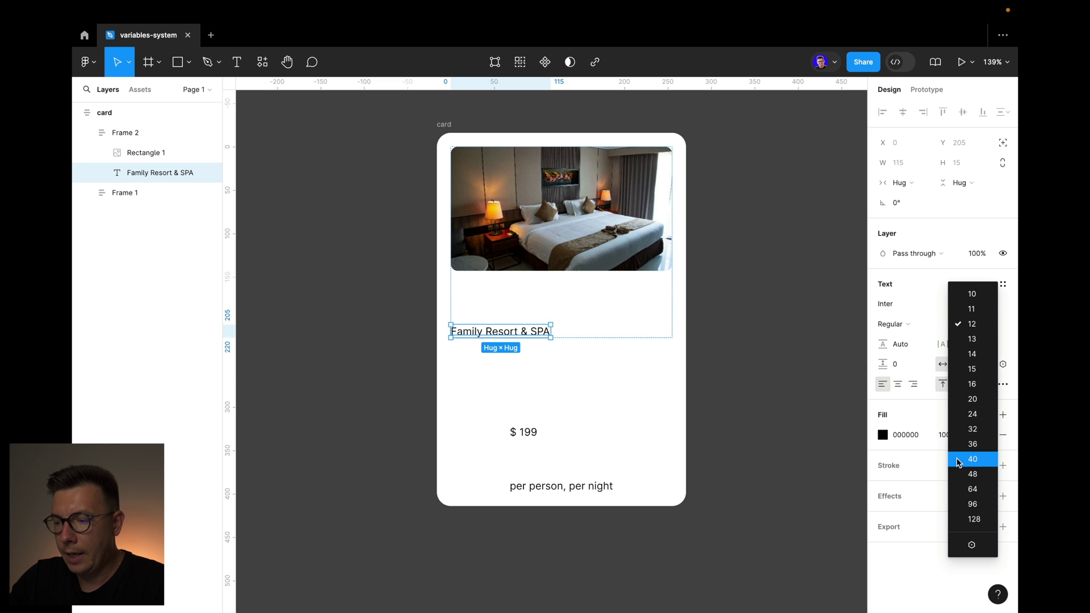
pyautogui.click(972, 546)
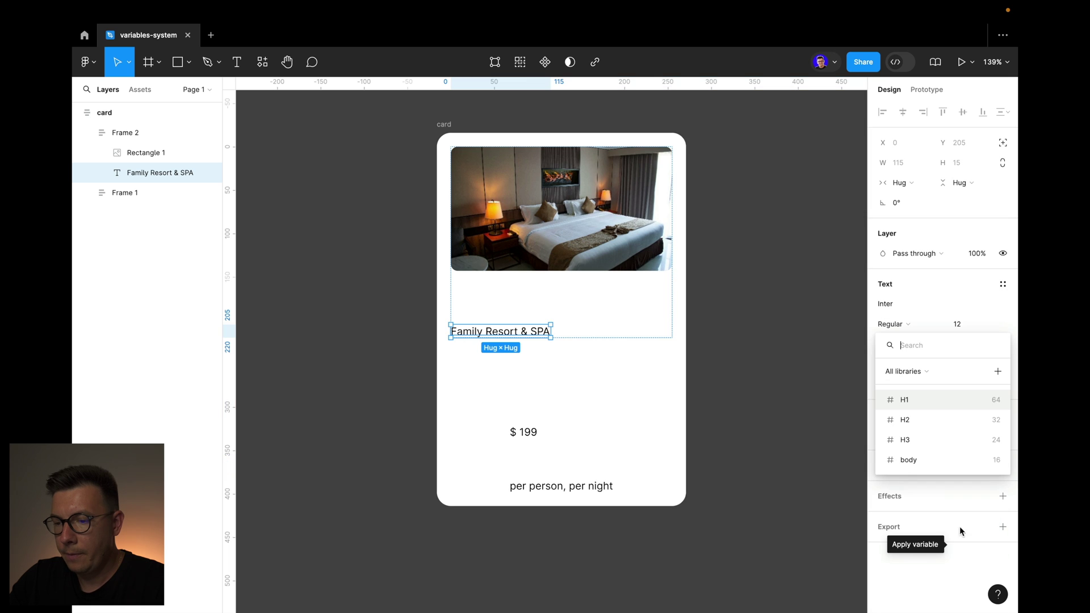
pyautogui.click(905, 402)
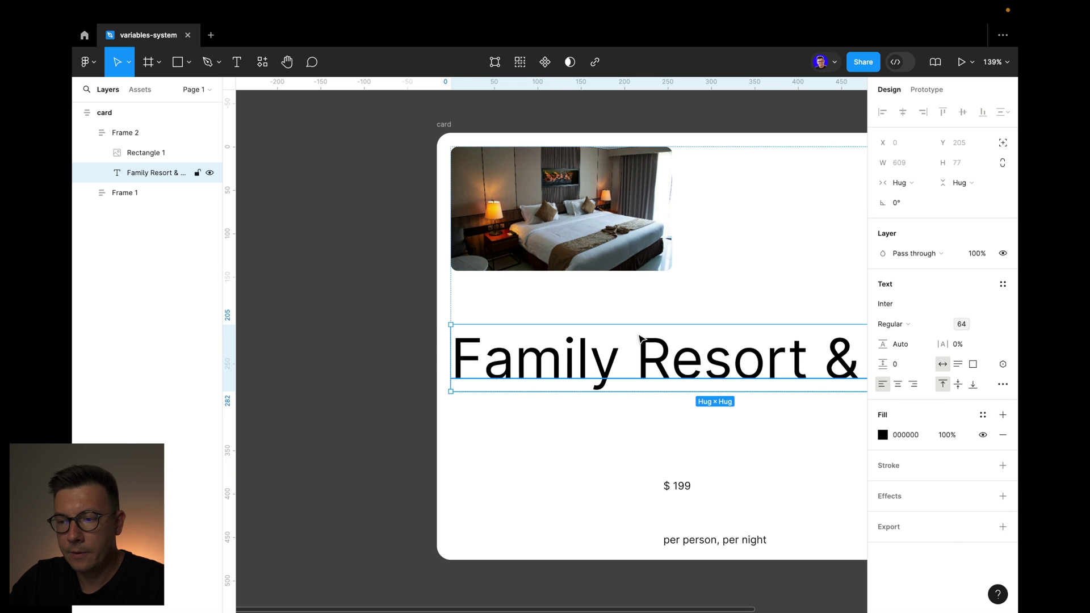
pyautogui.scroll(-3, 640, 339)
pyautogui.hscroll(3, 640, 339)
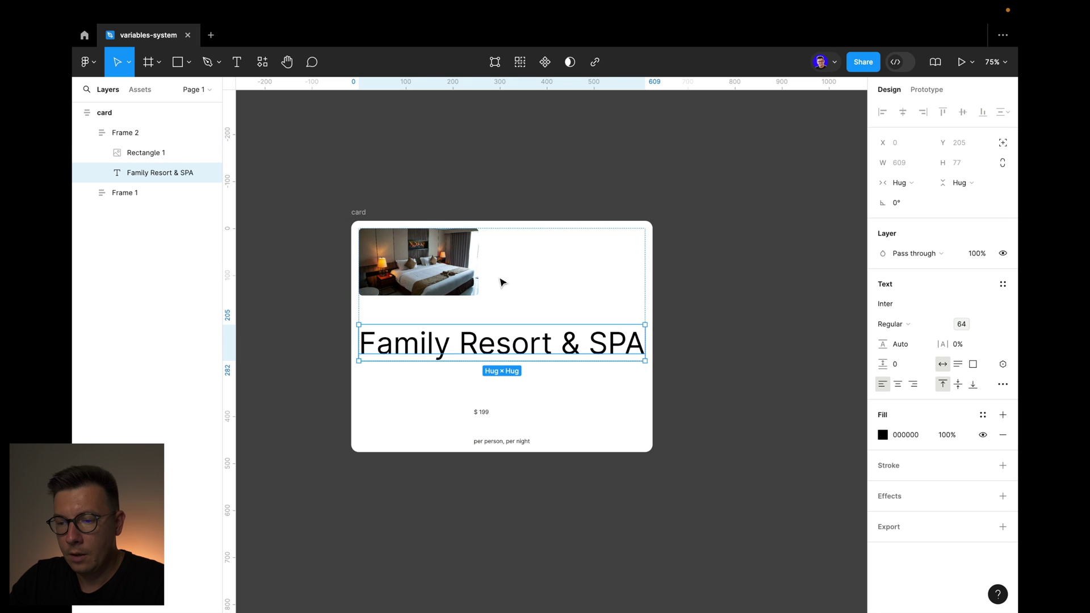
pyautogui.click(426, 200)
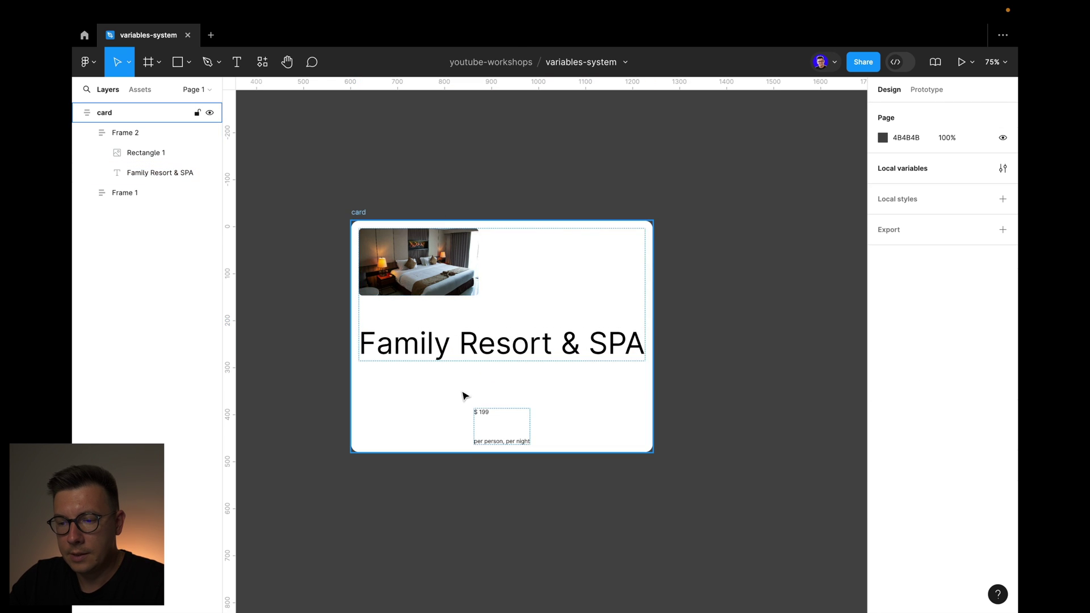
pyautogui.click(438, 346)
pyautogui.keyDown('super'); pyautogui.click(506, 347); pyautogui.keyUp('super')
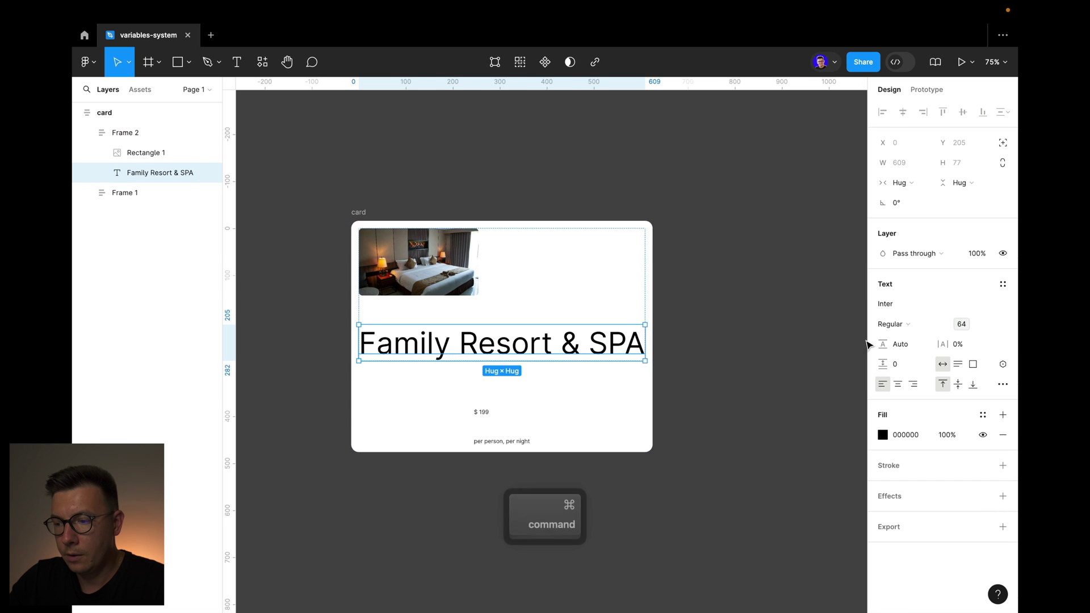
pyautogui.click(827, 297)
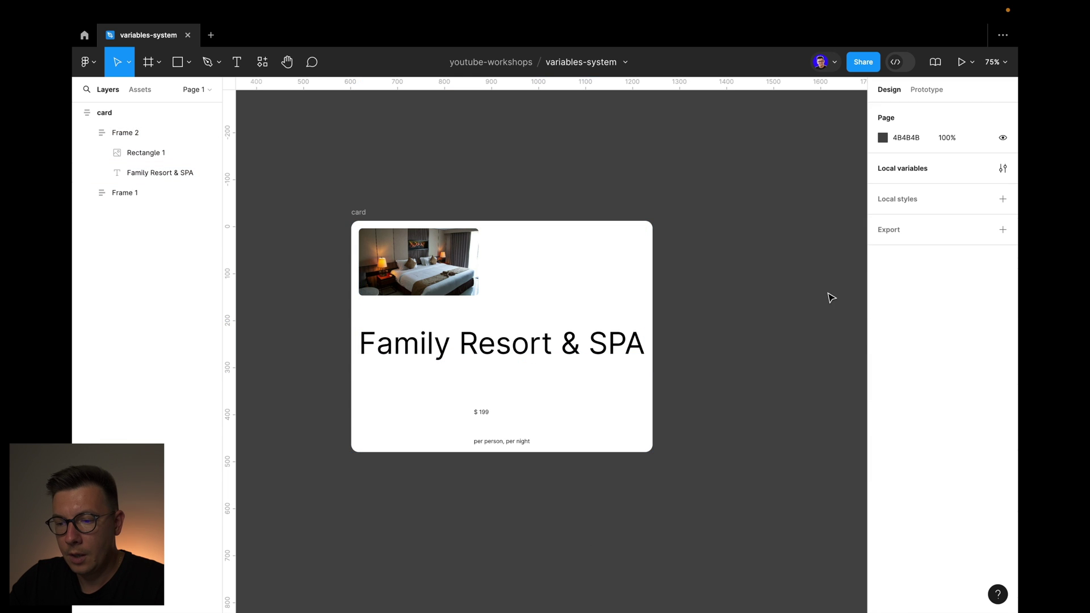
# - Apply the number variable H2 to the font size of the "$ 199" price text
pyautogui.click(485, 417)
pyautogui.doubleClick(483, 414)
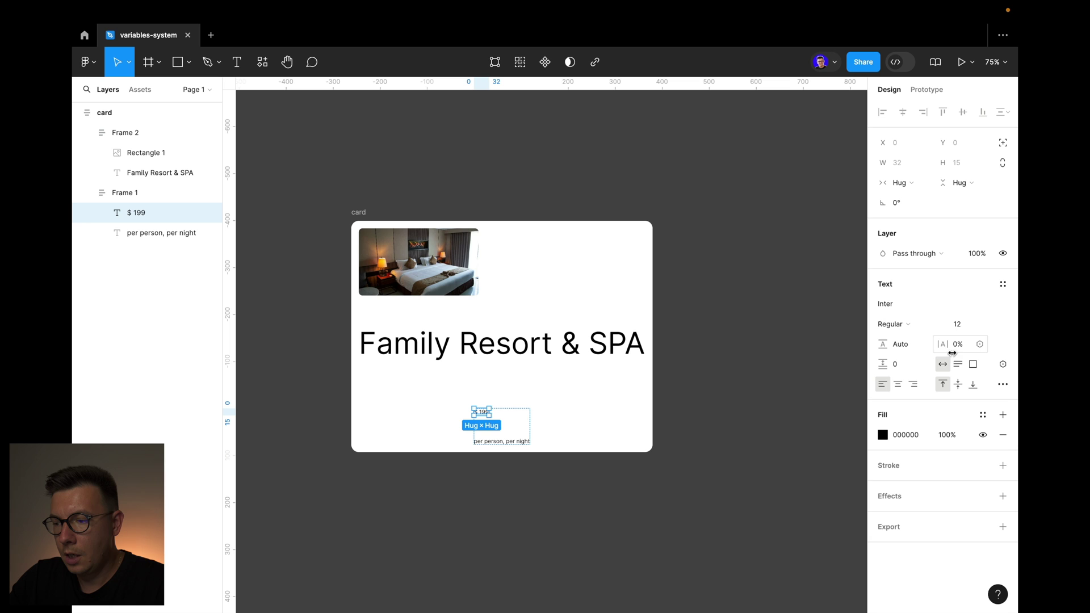
pyautogui.click(988, 325)
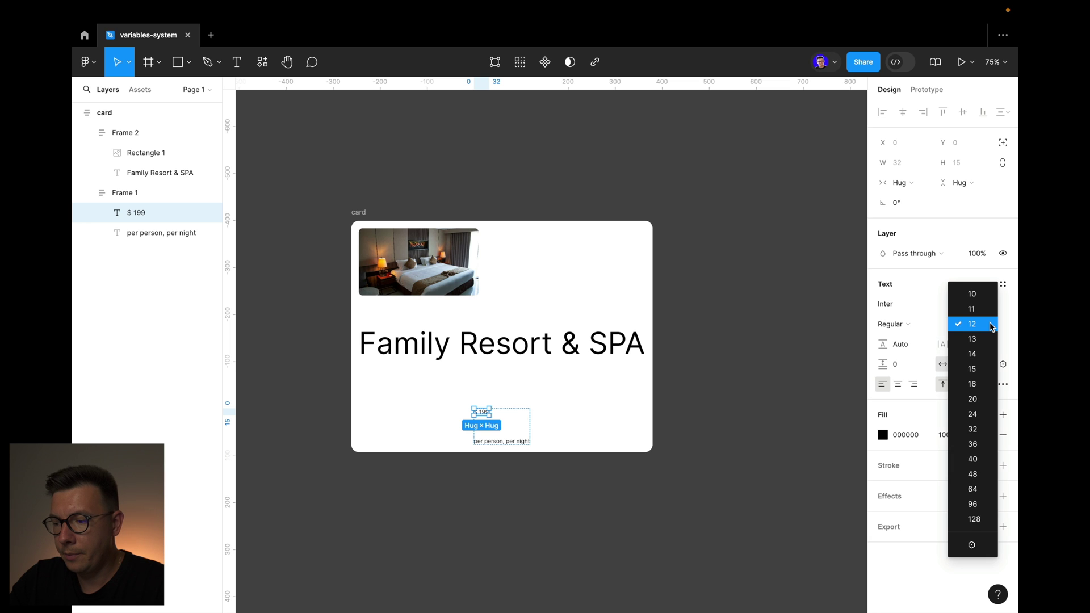
pyautogui.click(972, 540)
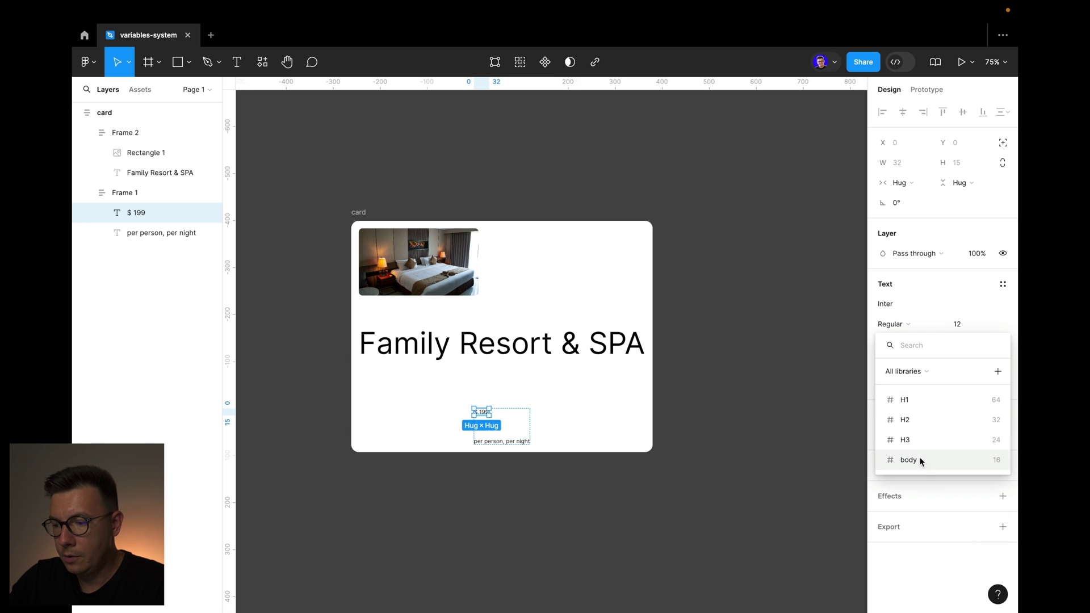
pyautogui.click(916, 425)
# - Apply the number variable H3 to the font size of the "per person, per night" text
pyautogui.click(511, 453)
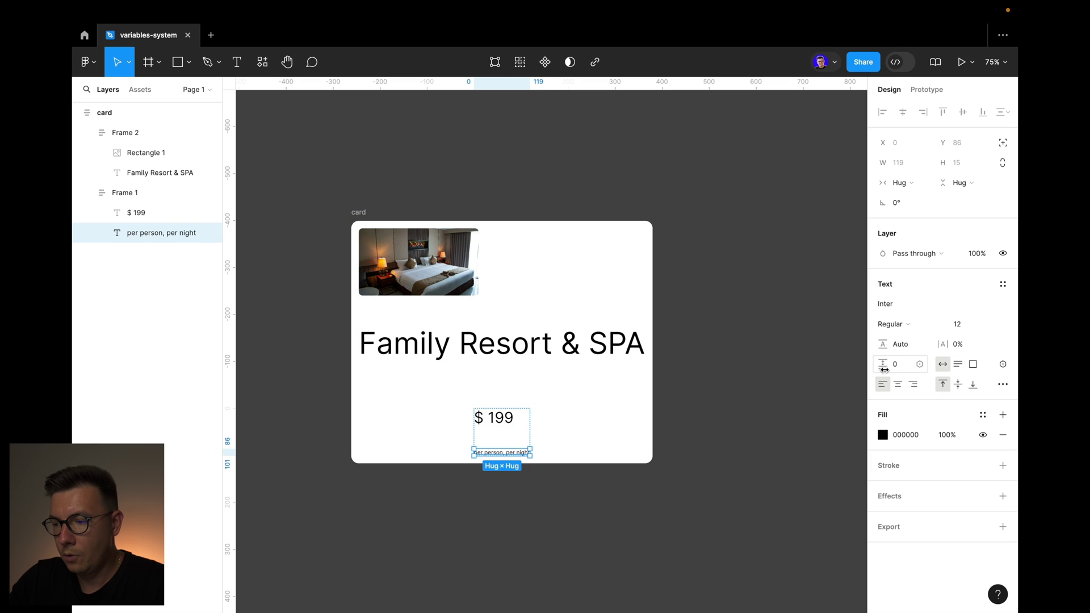
pyautogui.click(991, 324)
pyautogui.click(976, 547)
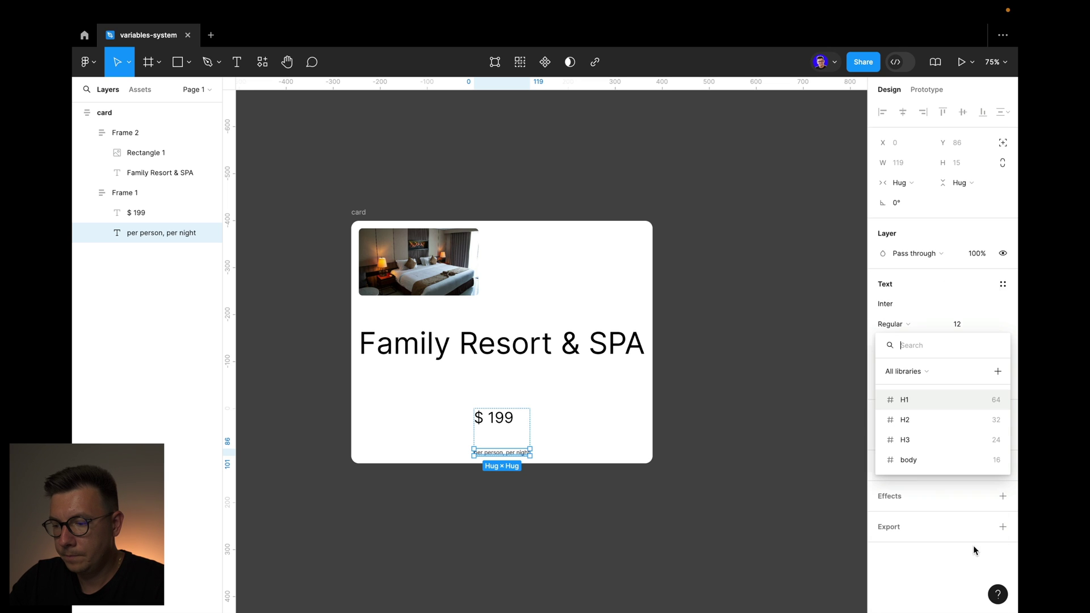
pyautogui.click(907, 440)
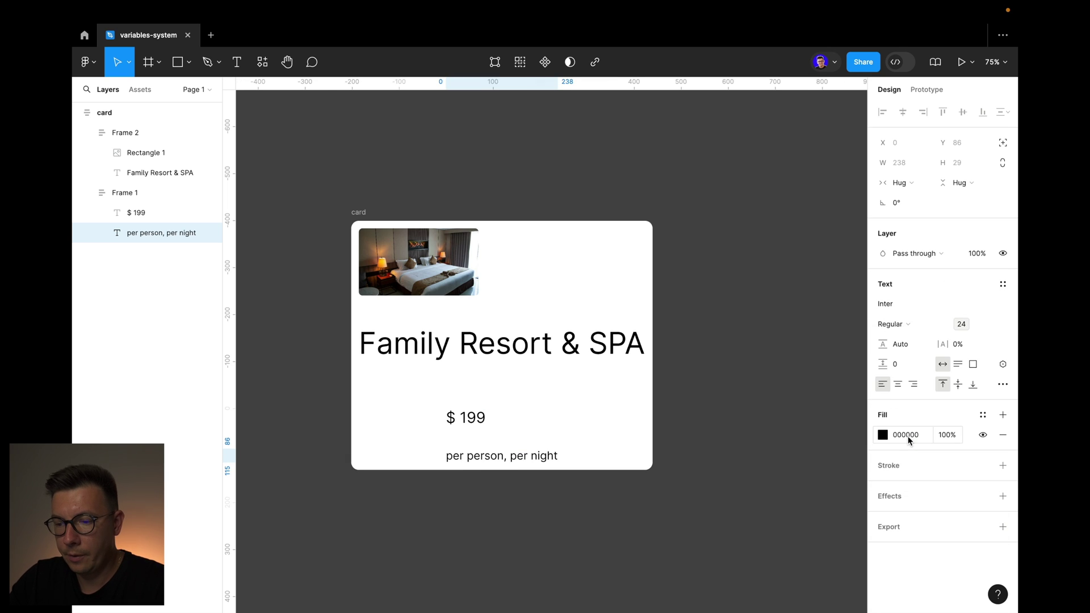
pyautogui.click(710, 363)
pyautogui.click(505, 436)
pyautogui.click(766, 292)
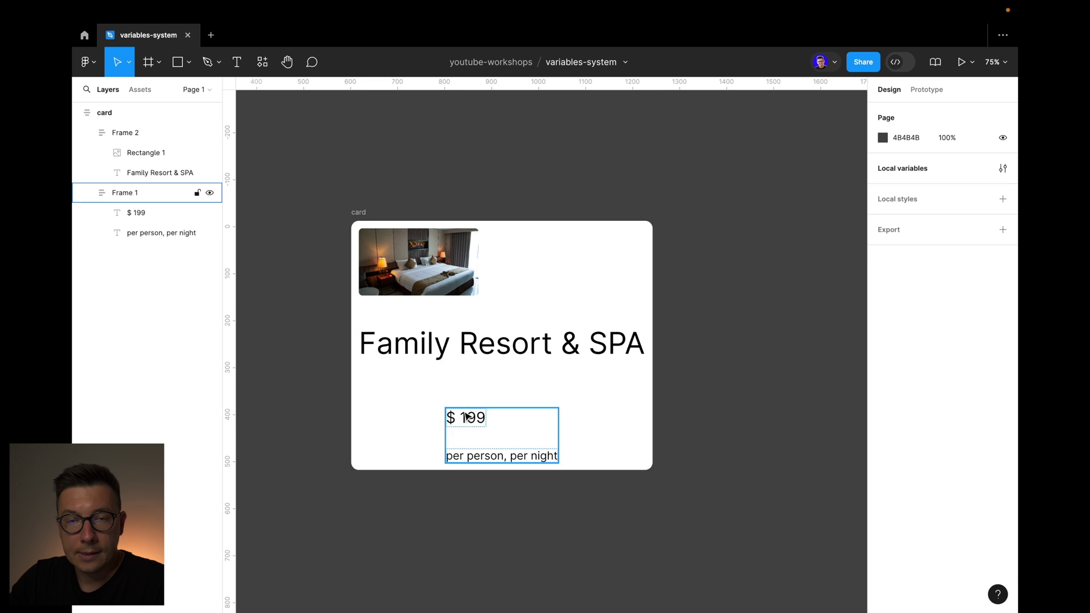
# - Try the number variable 24 for the vertical gap in the frame holding the two price texts
pyautogui.click(513, 433)
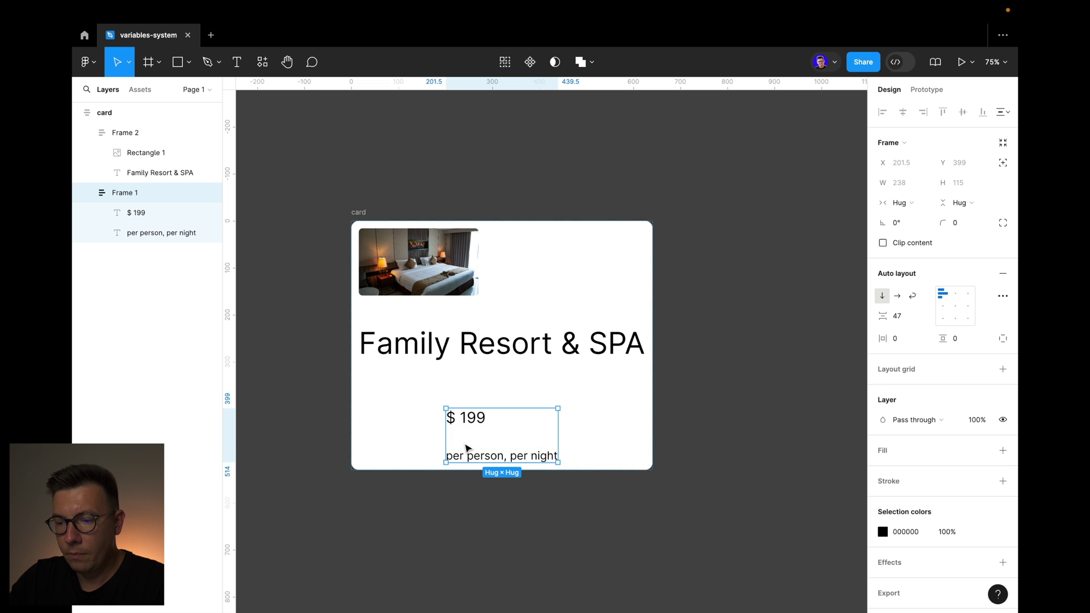
pyautogui.click(925, 316)
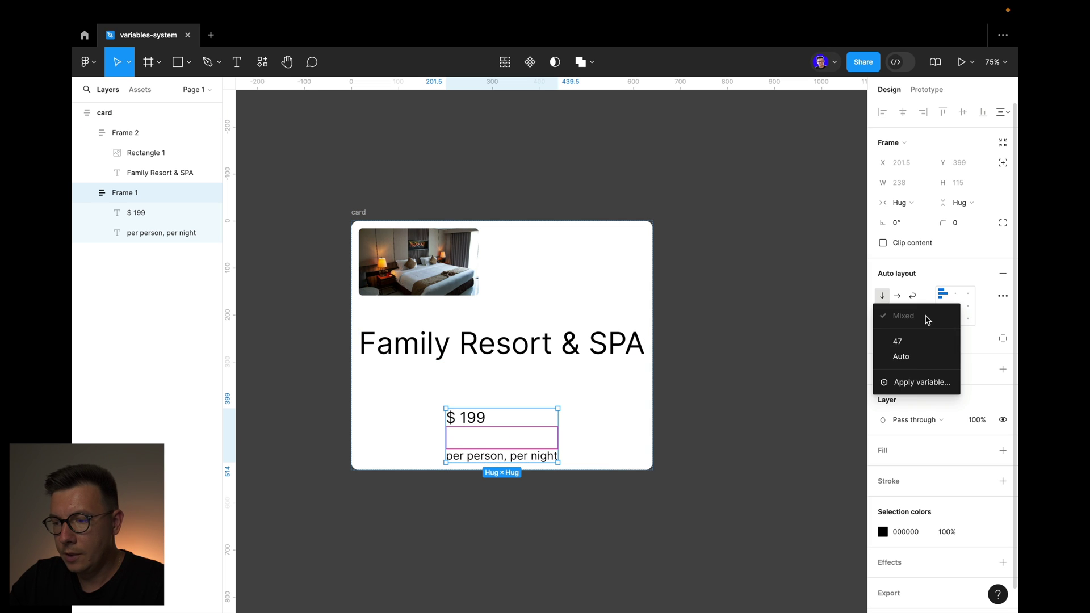
pyautogui.click(915, 382)
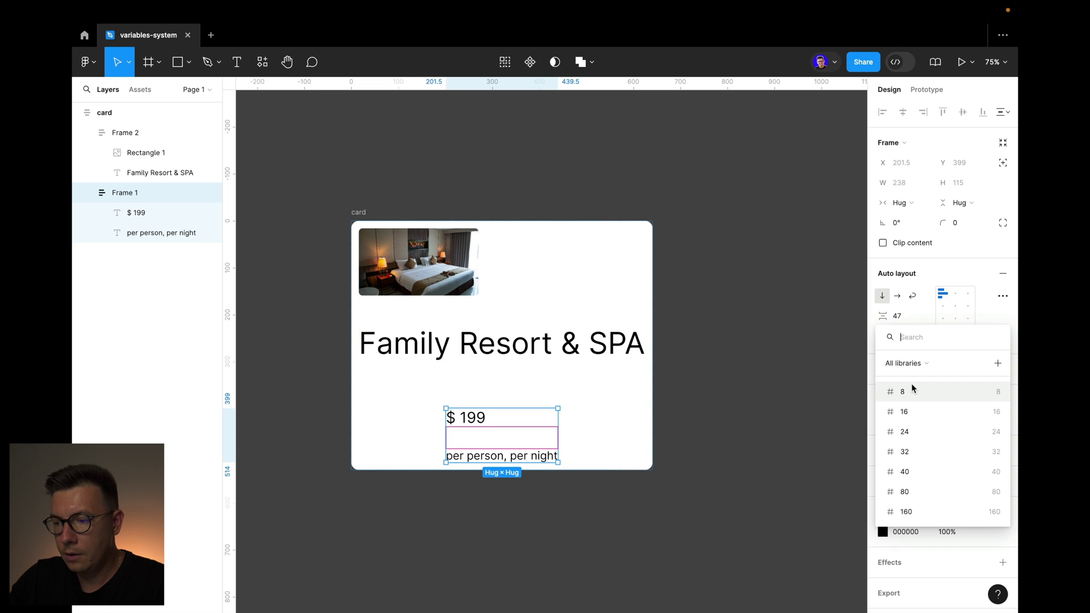
pyautogui.click(906, 433)
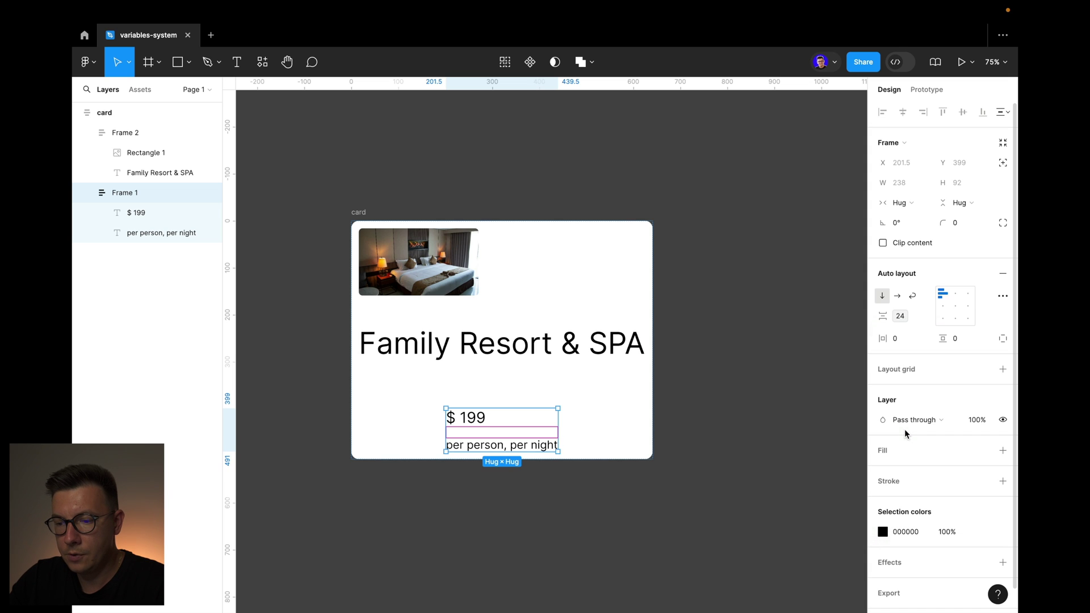
# - Apply the number variable 16 to the vertical gap between the price and the "per person, per night" text
pyautogui.click(924, 317)
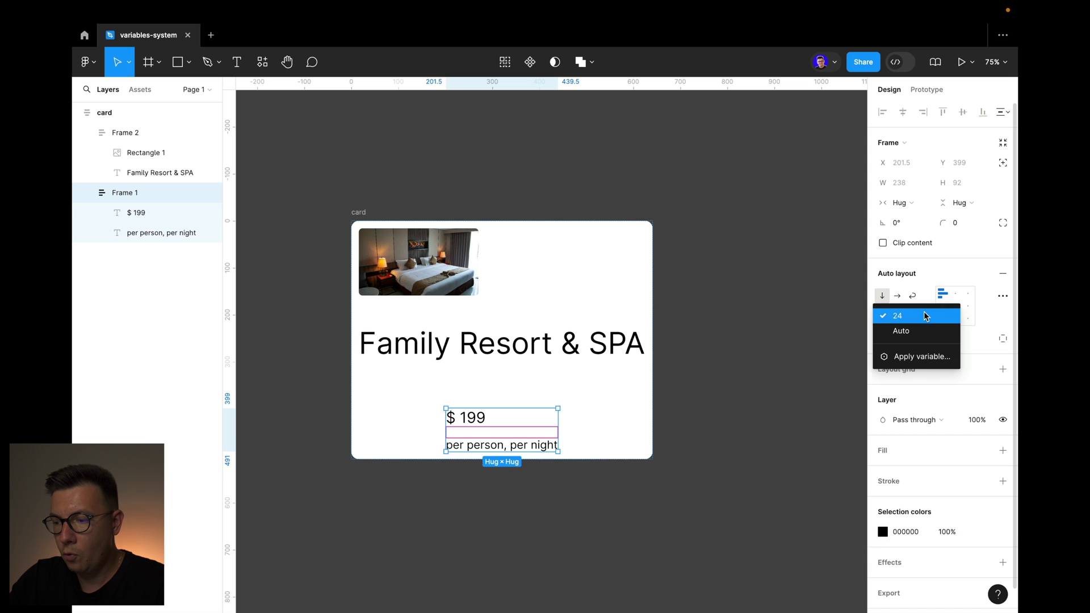
pyautogui.click(924, 356)
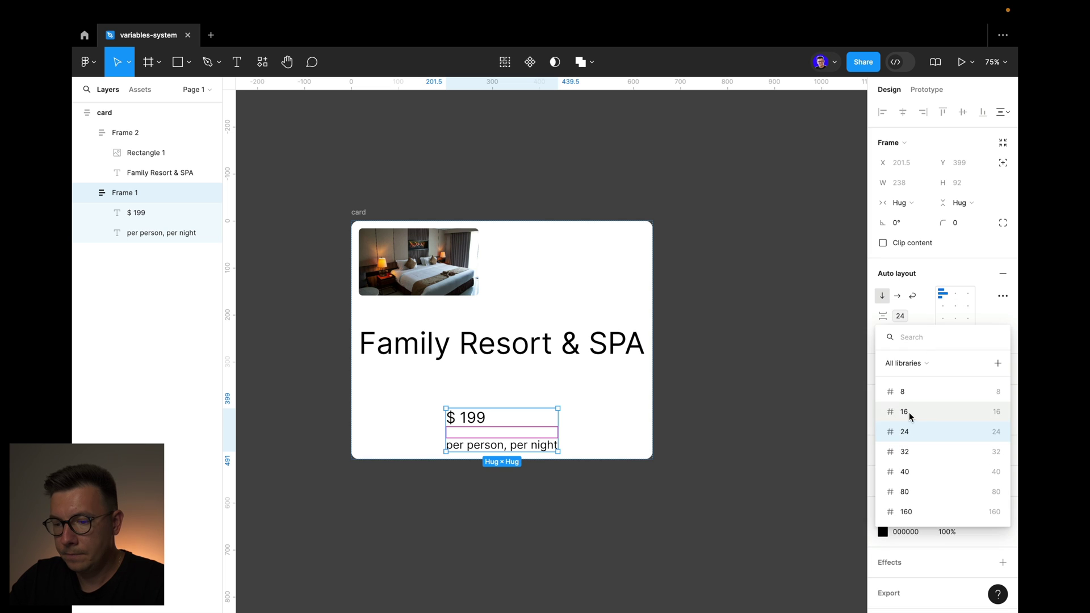
pyautogui.click(904, 412)
pyautogui.click(758, 427)
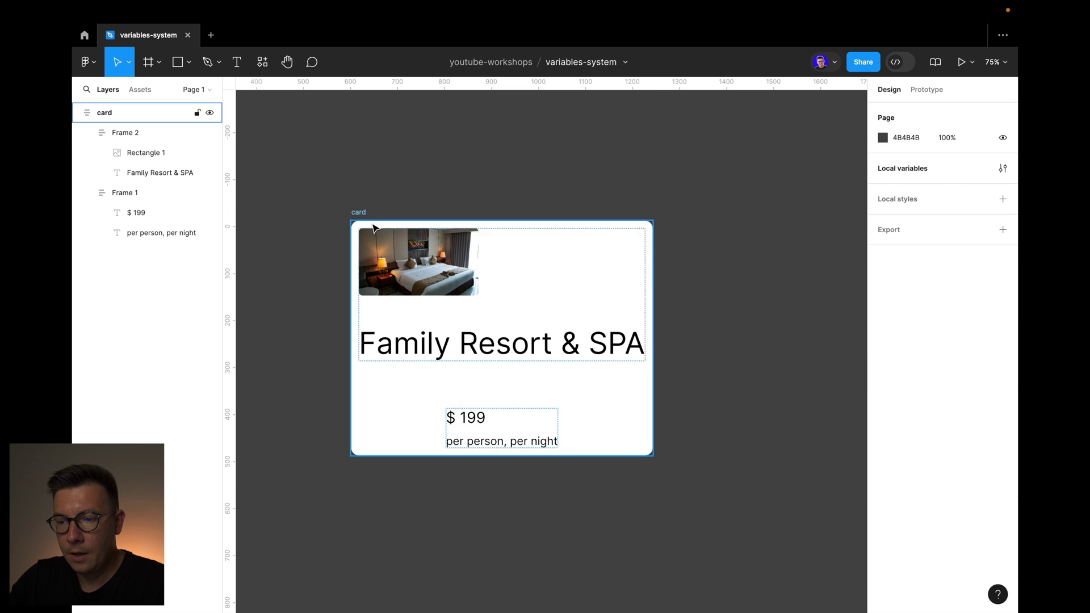
# - Set both the height and the width of the hotel image to fill its container
pyautogui.click(435, 261)
pyautogui.click(437, 262)
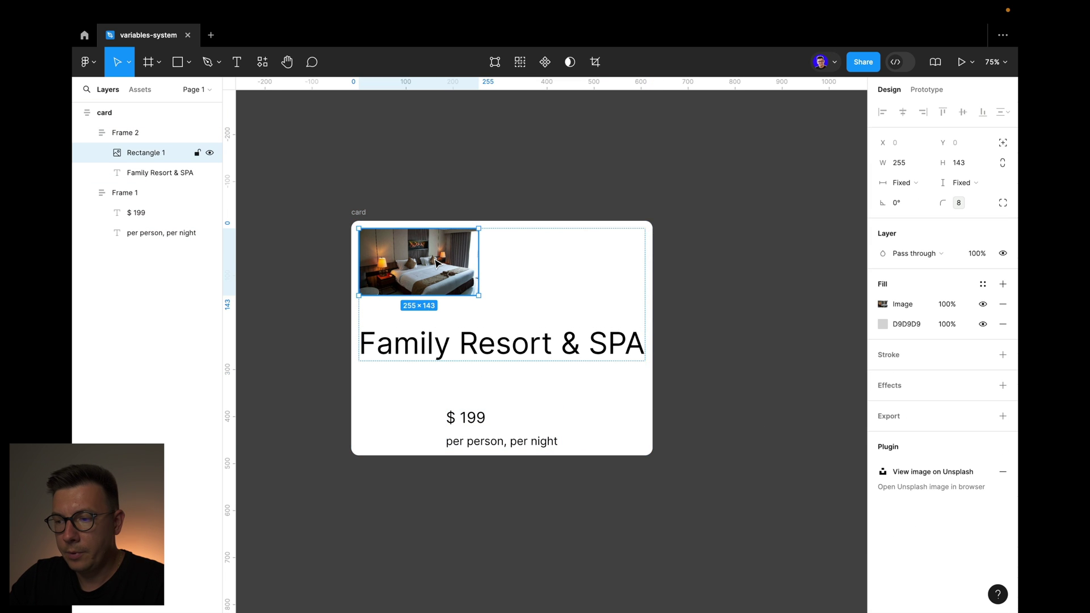
pyautogui.click(965, 182)
pyautogui.click(957, 198)
pyautogui.click(899, 183)
pyautogui.click(923, 197)
pyautogui.click(492, 147)
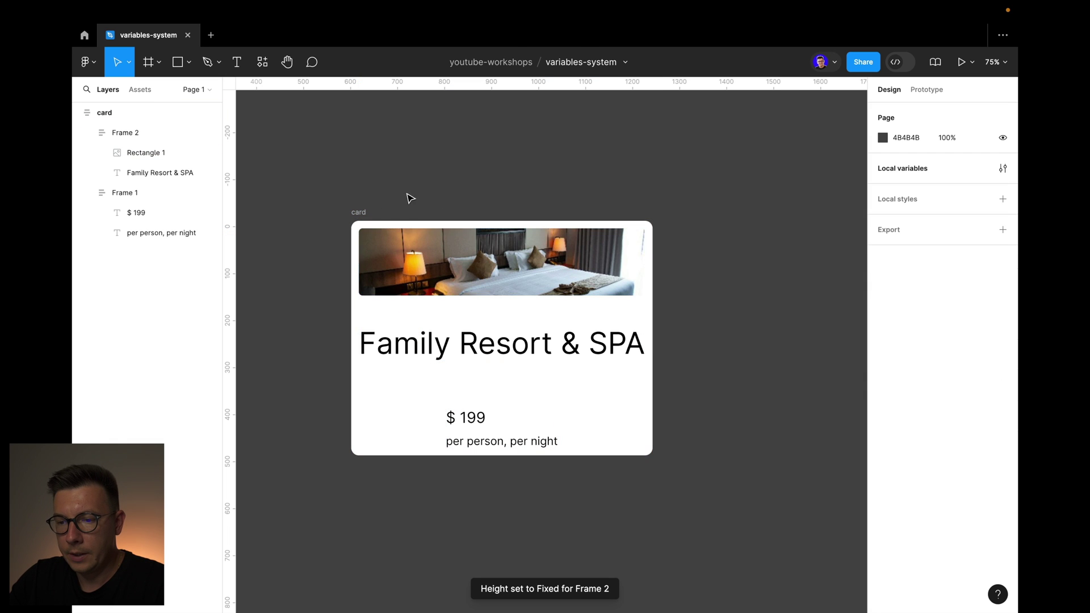
# - Try the number variable 80 for the vertical gap between the card frame's two inner frames
pyautogui.click(359, 212)
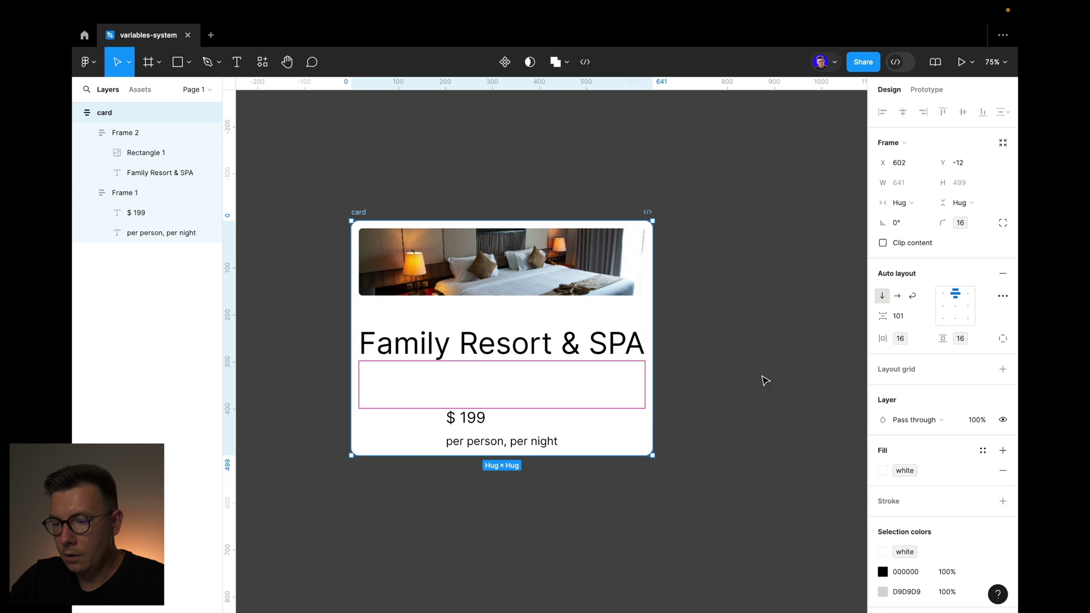
pyautogui.click(925, 316)
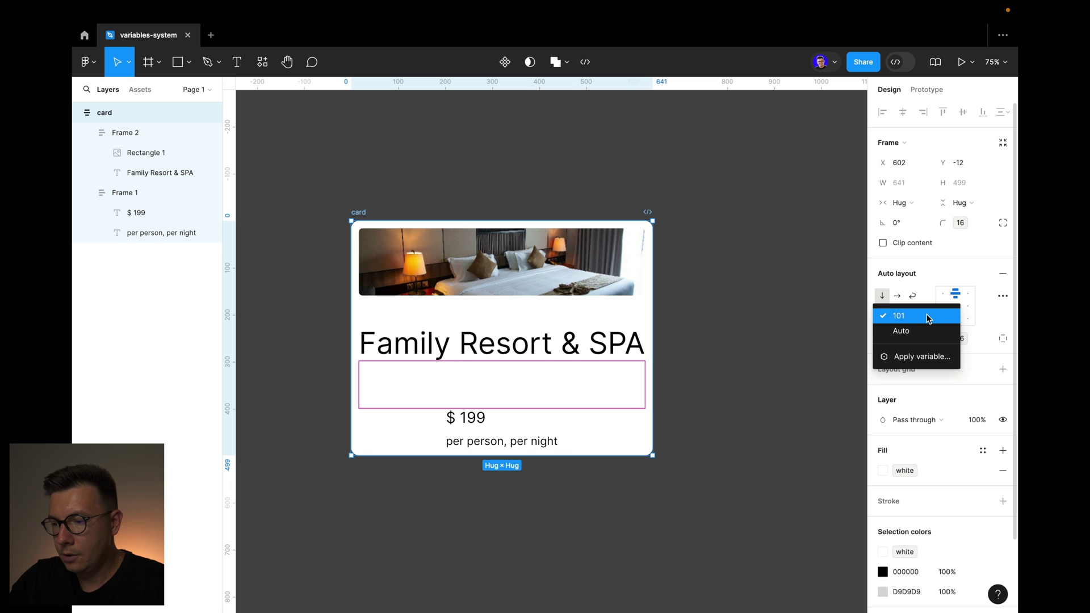
pyautogui.click(926, 356)
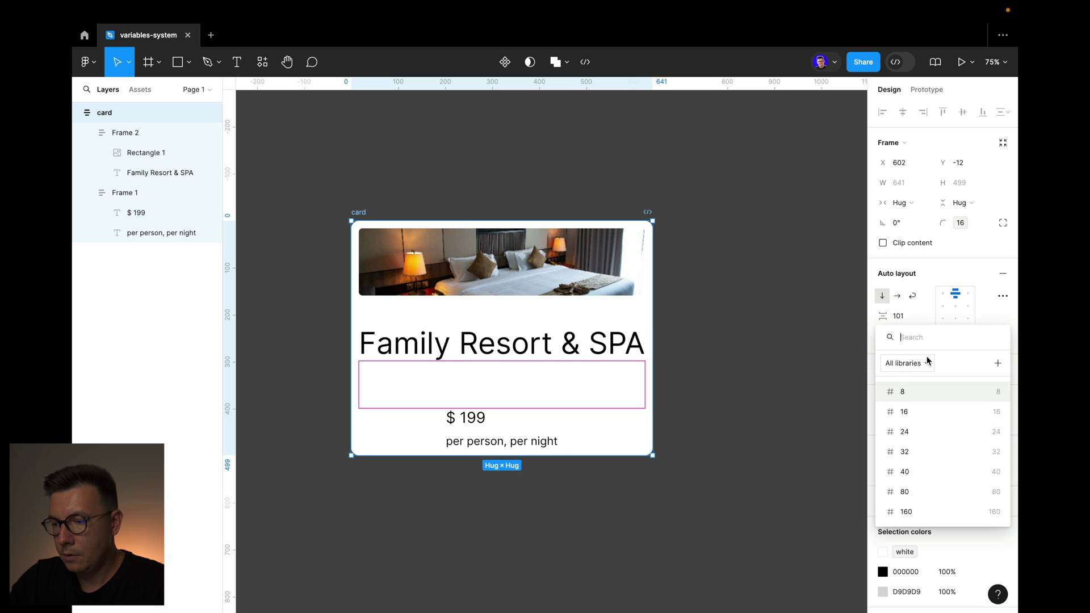
pyautogui.click(905, 492)
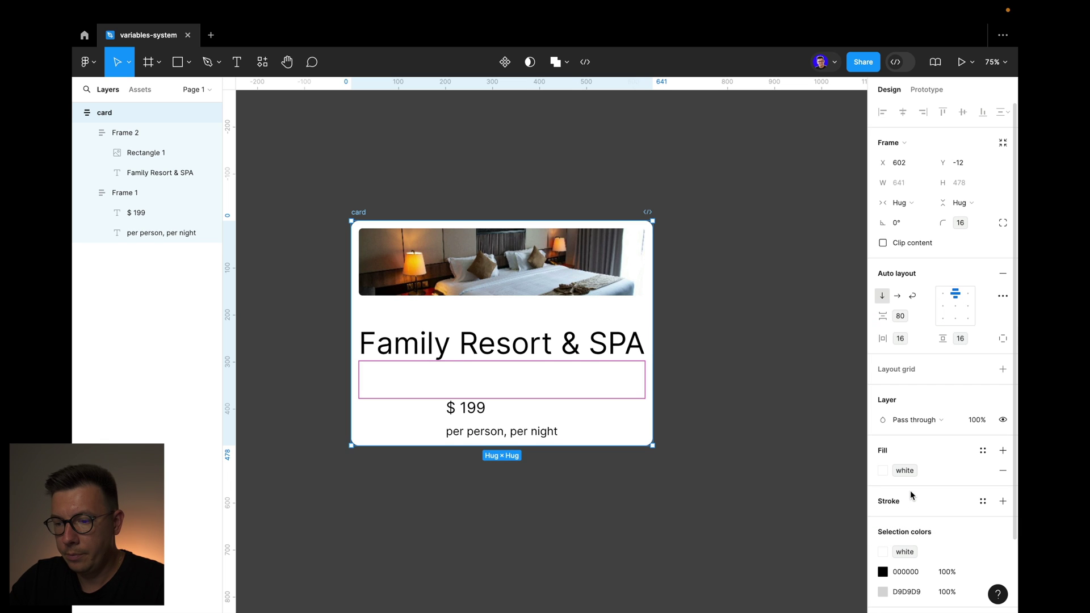
# - Apply the number variable 40 to the card frame's vertical gap and align its contents to the top left
pyautogui.click(924, 316)
pyautogui.click(922, 357)
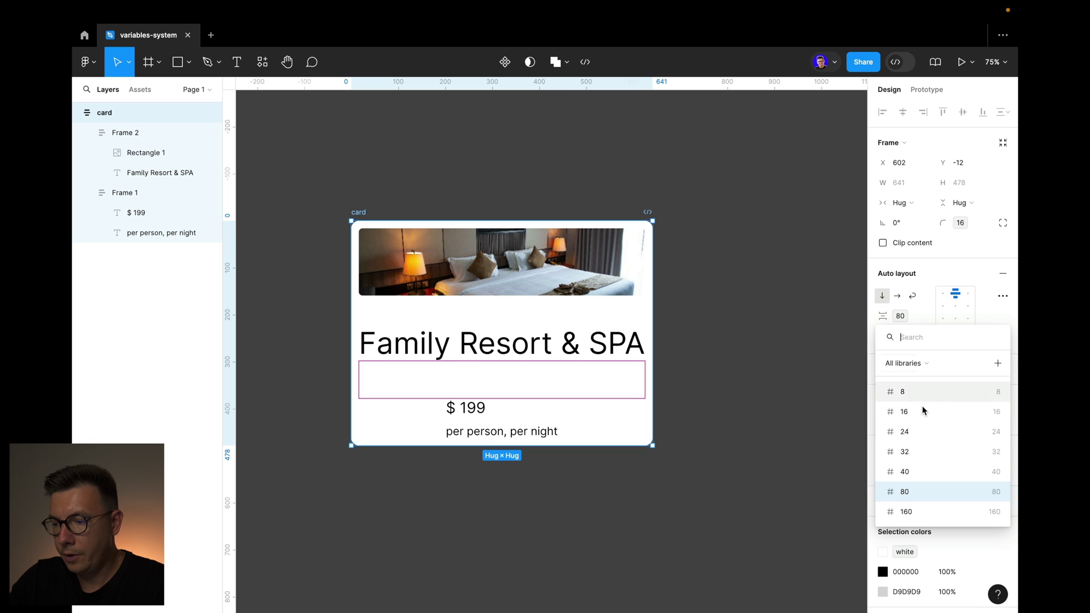
pyautogui.click(904, 472)
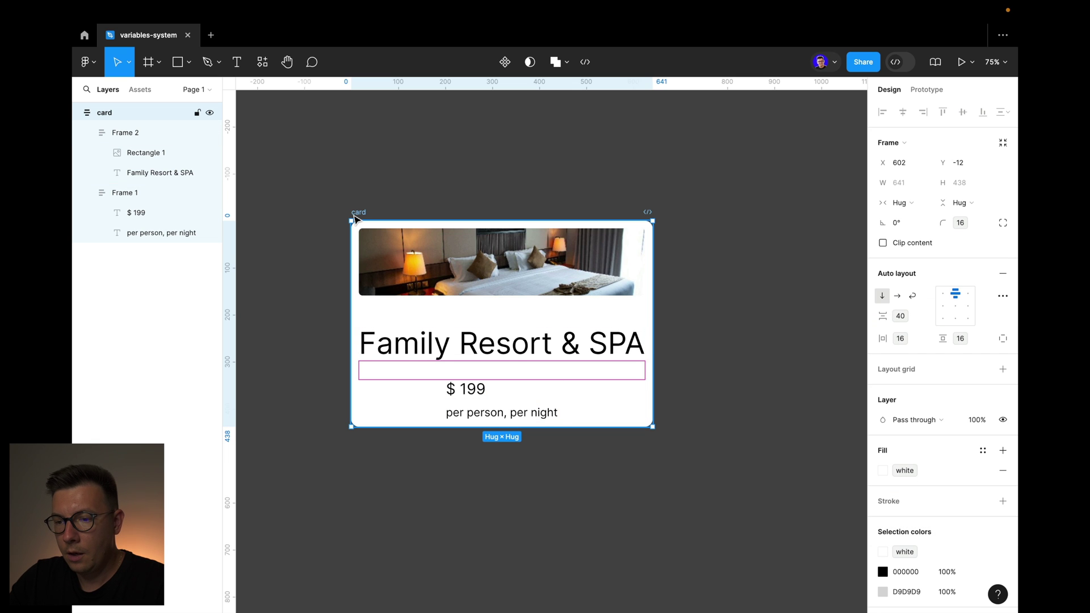
pyautogui.click(942, 293)
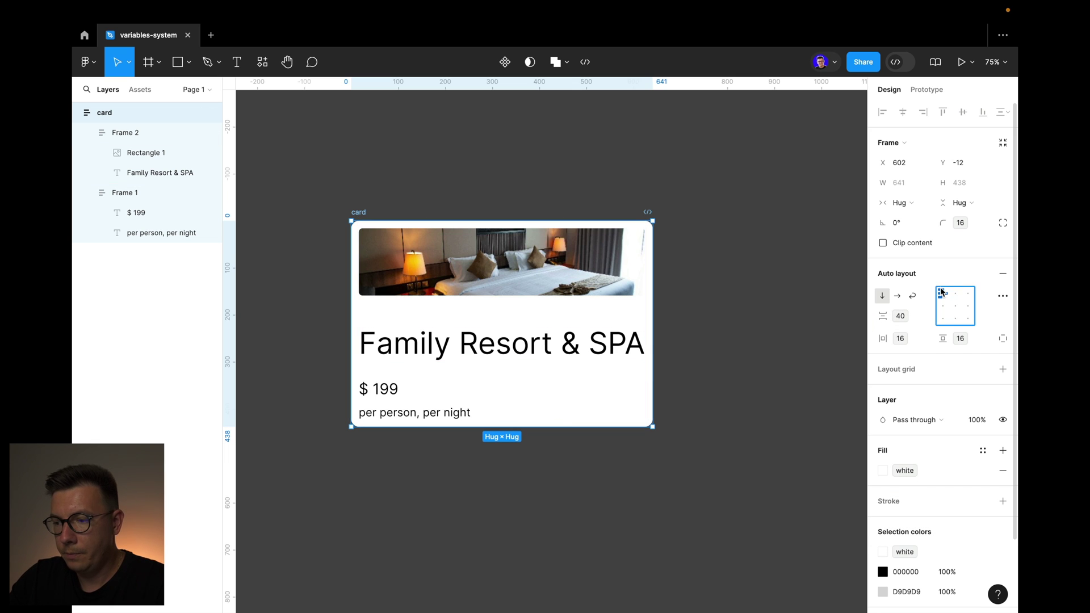
pyautogui.click(394, 182)
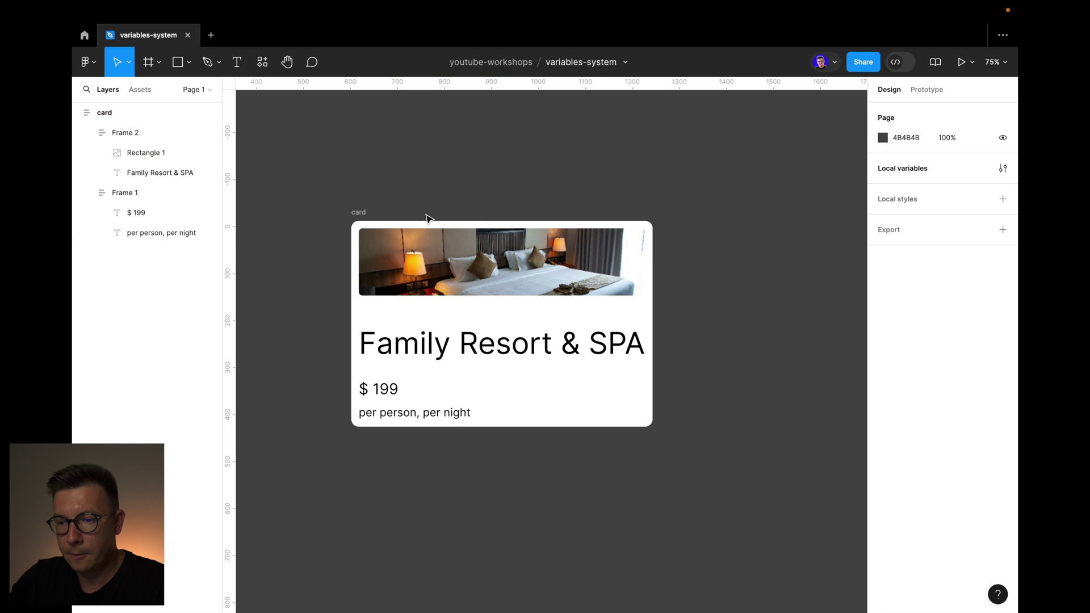
# - Extend the card frame upward to a height of 560 and set the image-and-heading frame's height to fill the card
pyautogui.click(361, 214)
pyautogui.moveTo(475, 217); pyautogui.dragTo(474, 163)
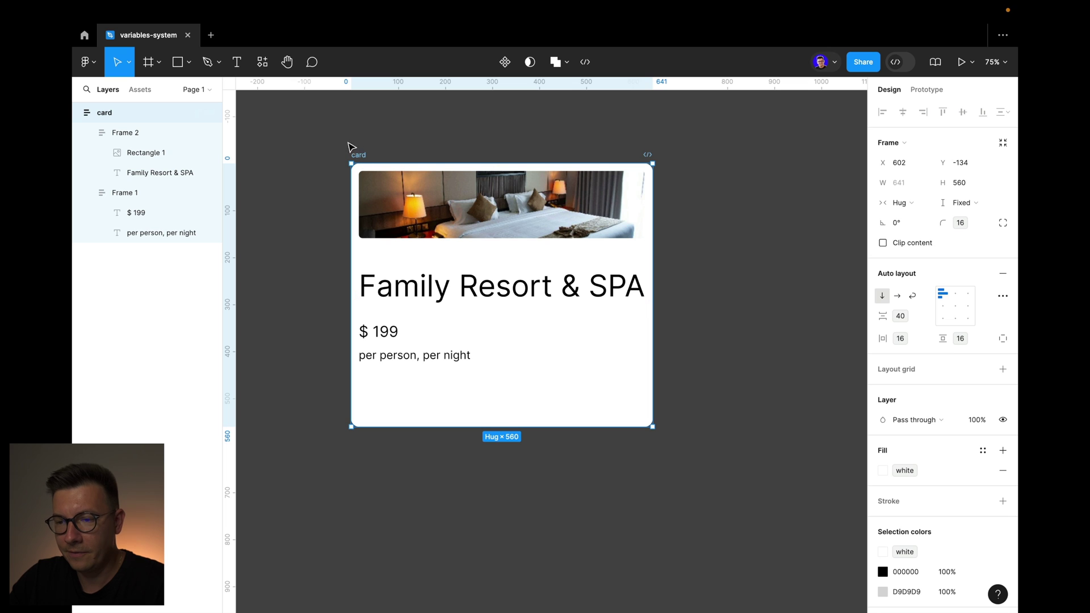
pyautogui.click(460, 246)
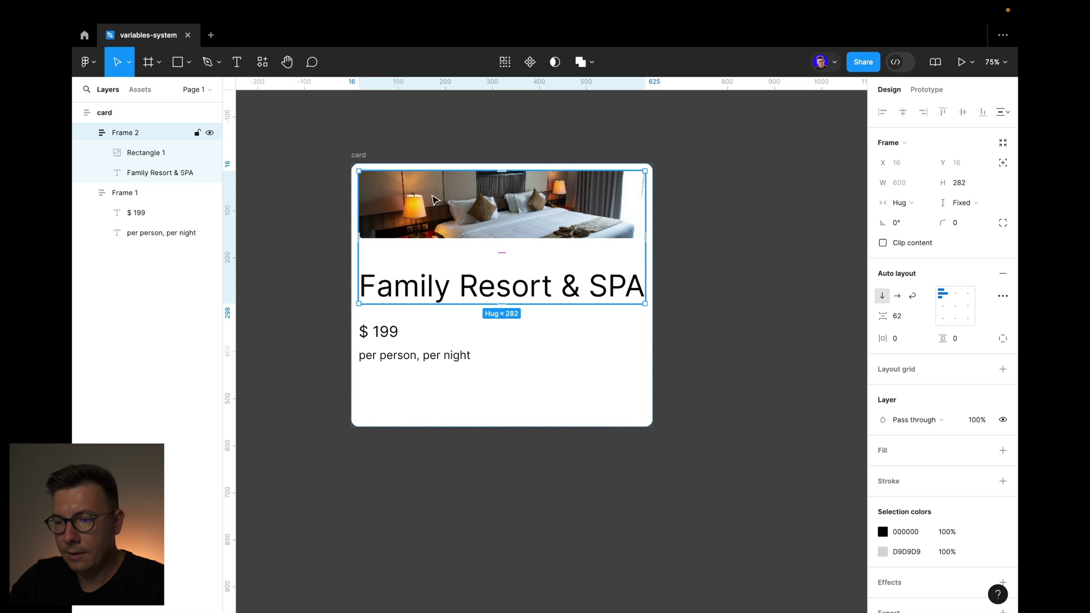
pyautogui.click(964, 202)
pyautogui.click(967, 234)
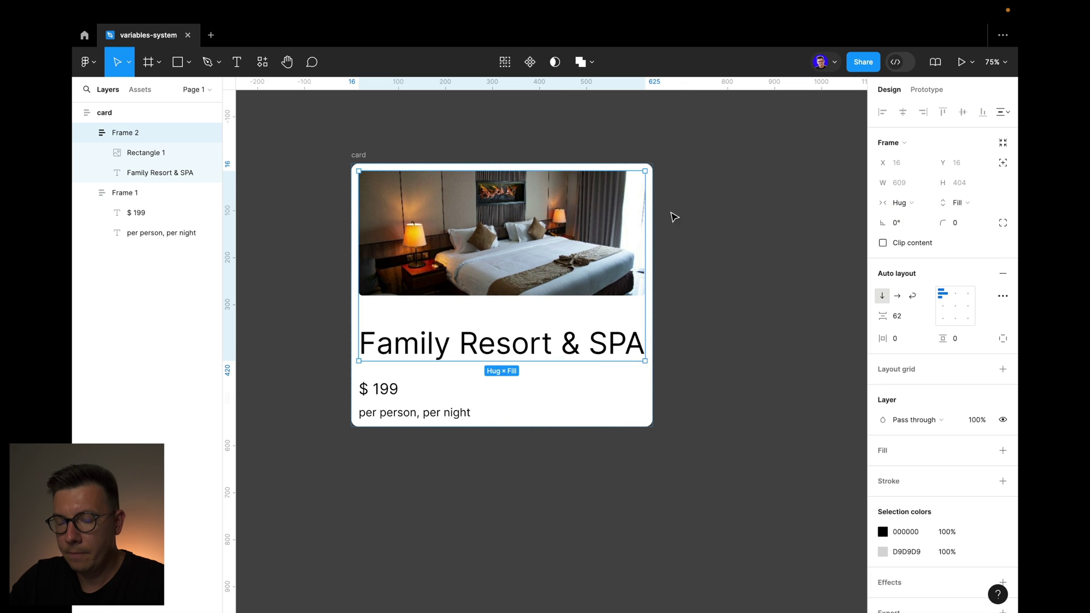
# - Apply the number variable 32 to the vertical gap between the hotel image and the Family Resort & SPA heading
pyautogui.click(389, 123)
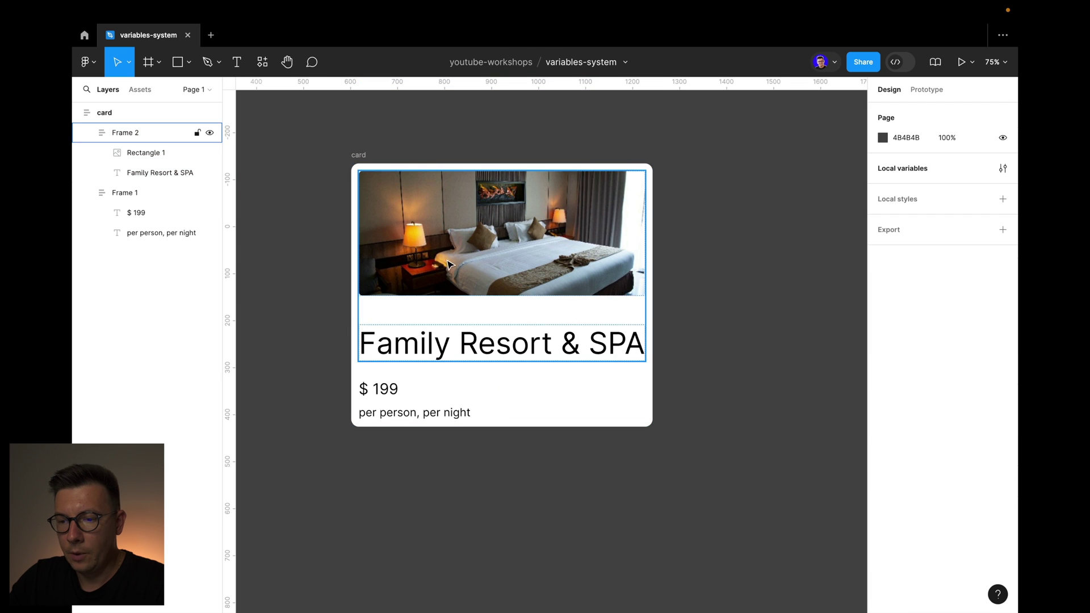
pyautogui.click(491, 320)
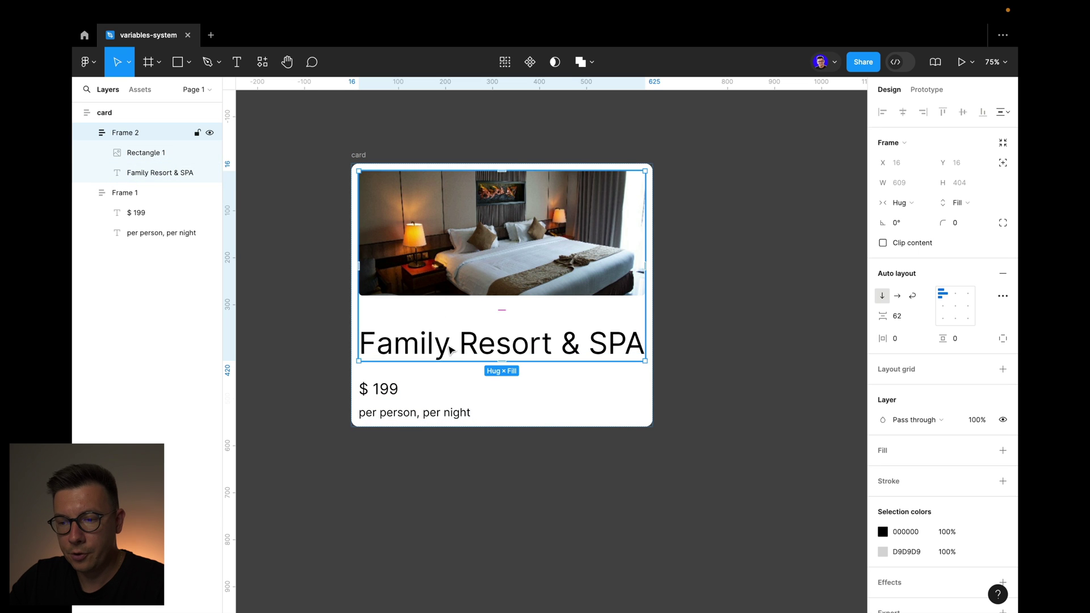
pyautogui.click(926, 316)
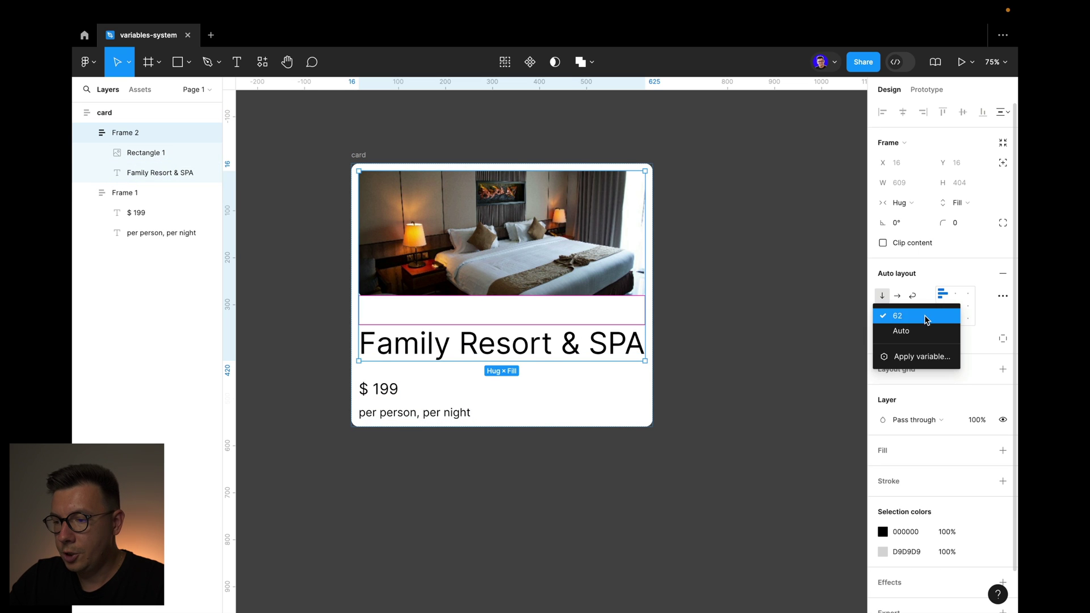
pyautogui.click(930, 353)
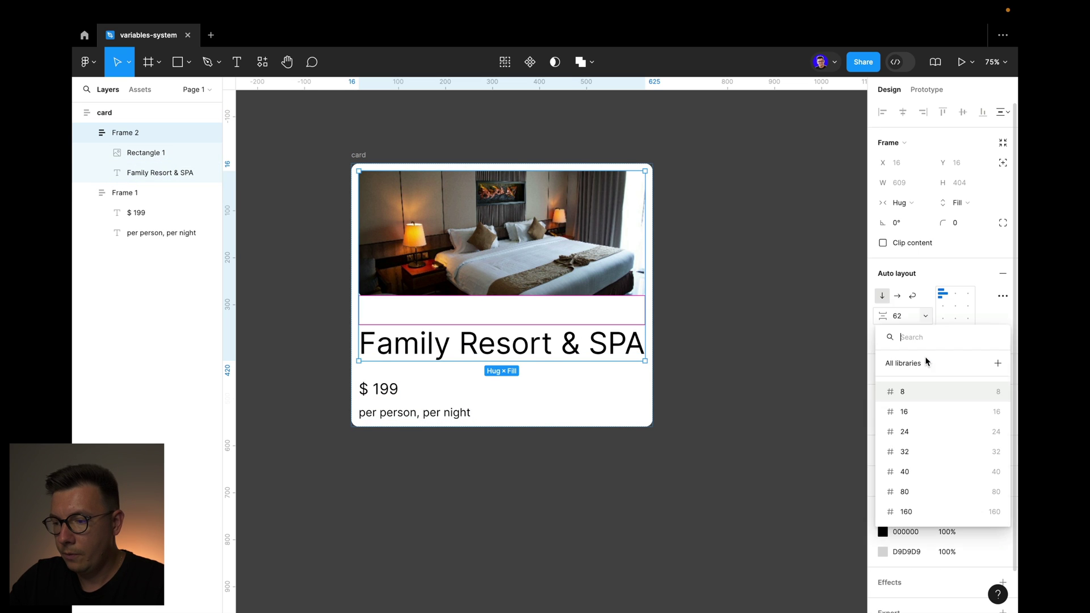
pyautogui.click(912, 452)
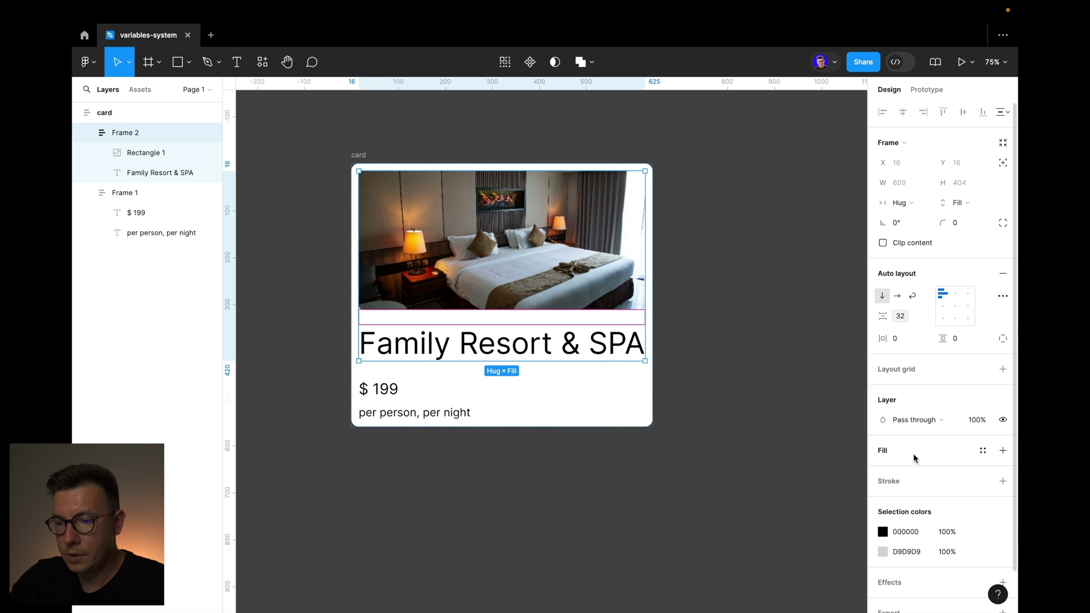
pyautogui.click(800, 308)
# - Examine the spacing settings of the card frame and the inner price frame
pyautogui.click(423, 374)
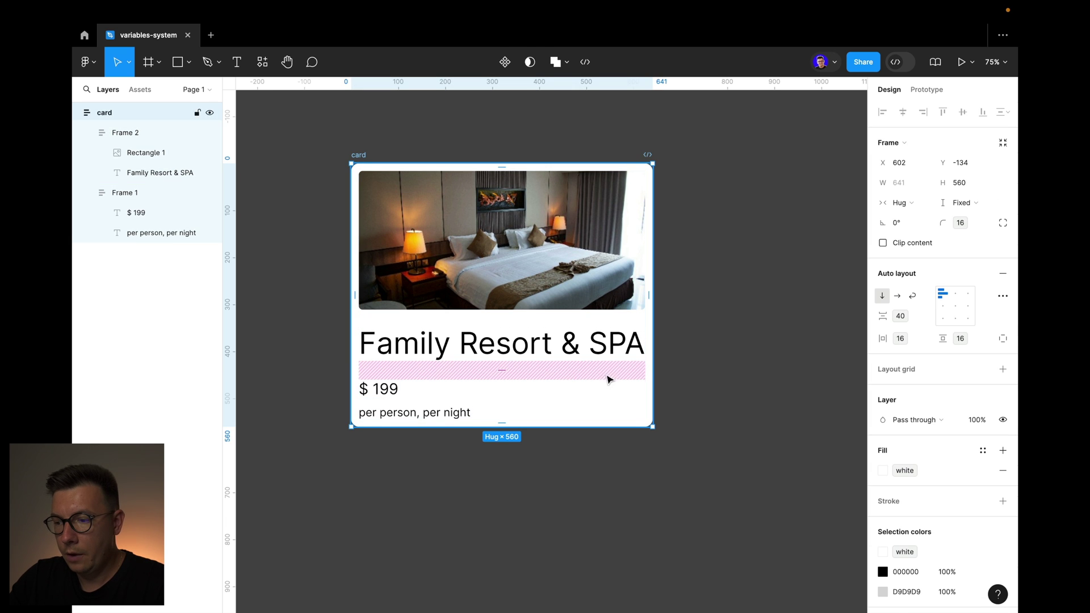
pyautogui.click(392, 398)
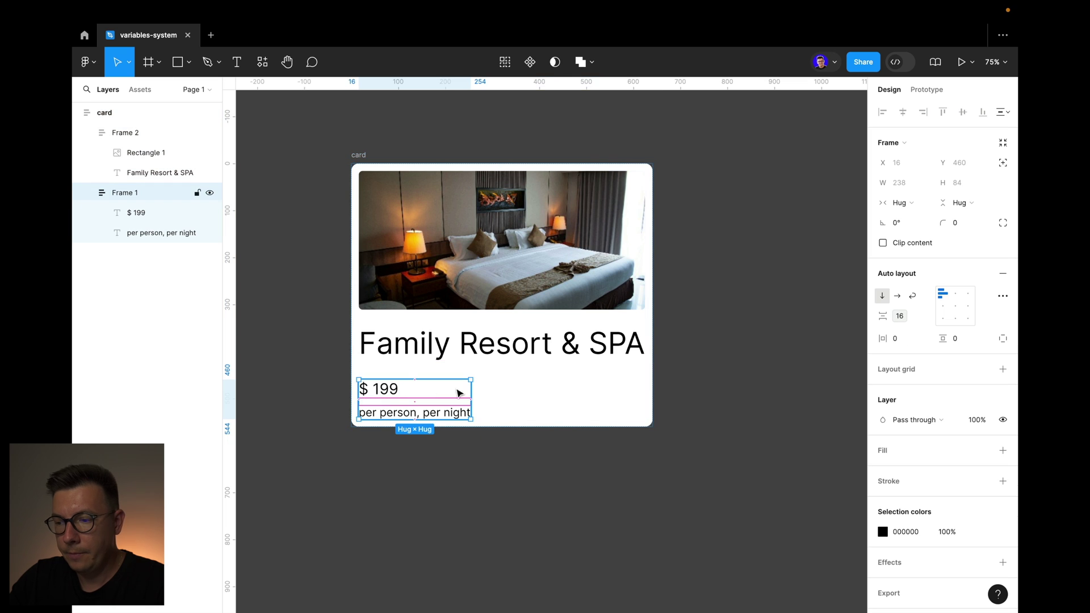
pyautogui.click(663, 320)
pyautogui.click(359, 155)
pyautogui.click(550, 151)
pyautogui.click(359, 156)
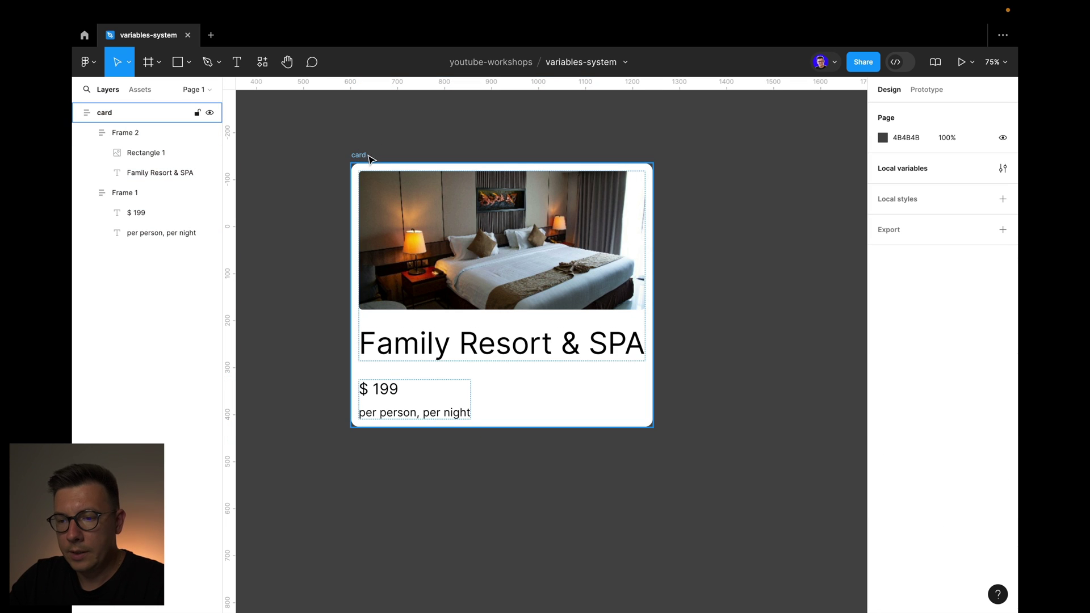
# - Set the value of the local number variable H1 to 48 and close the variables window
pyautogui.click(1005, 169)
pyautogui.scroll(-2, 340, 274)
pyautogui.hscroll(3, 340, 275)
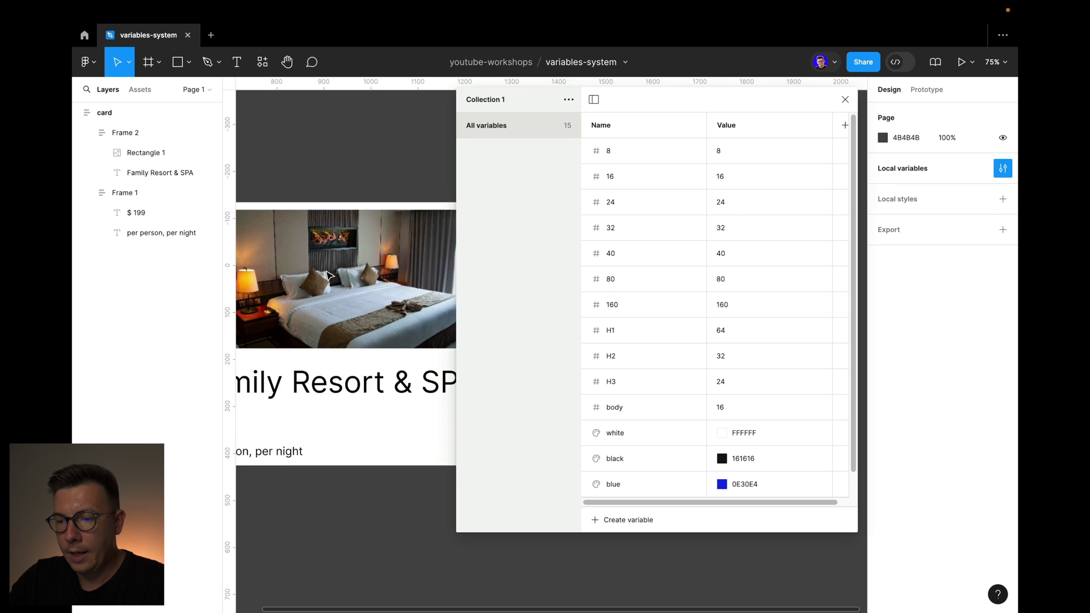
pyautogui.scroll(2, 369, 313)
pyautogui.hscroll(2, 369, 312)
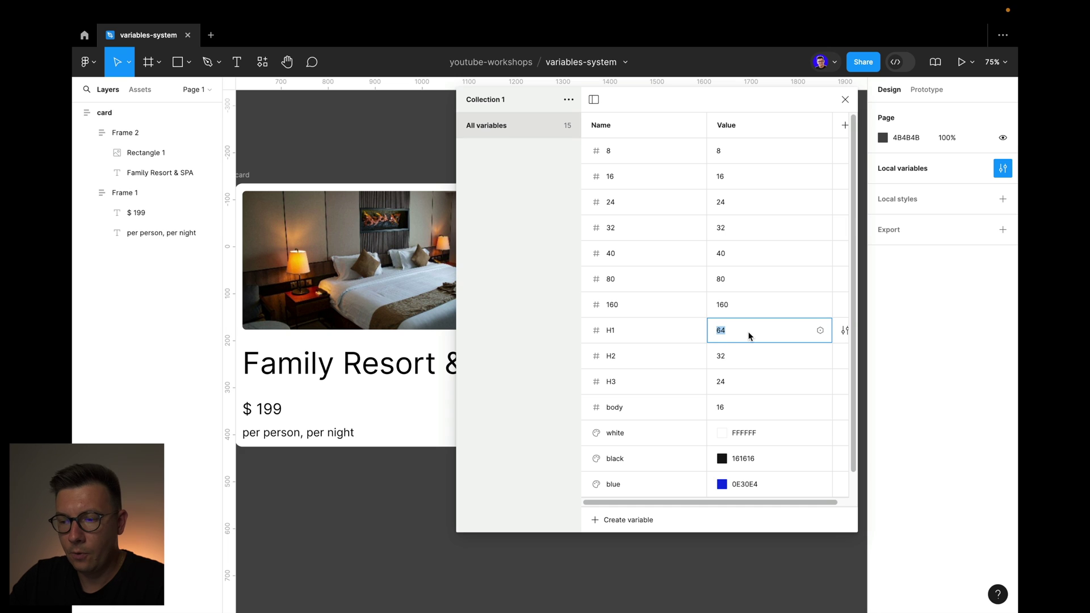
pyautogui.write('48')
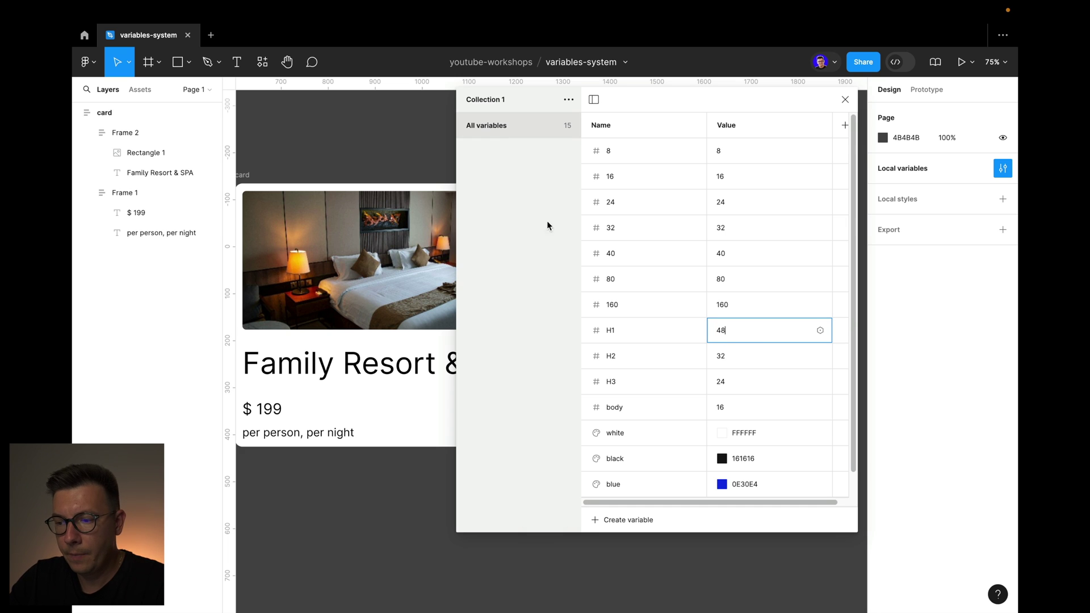
pyautogui.press('Return')
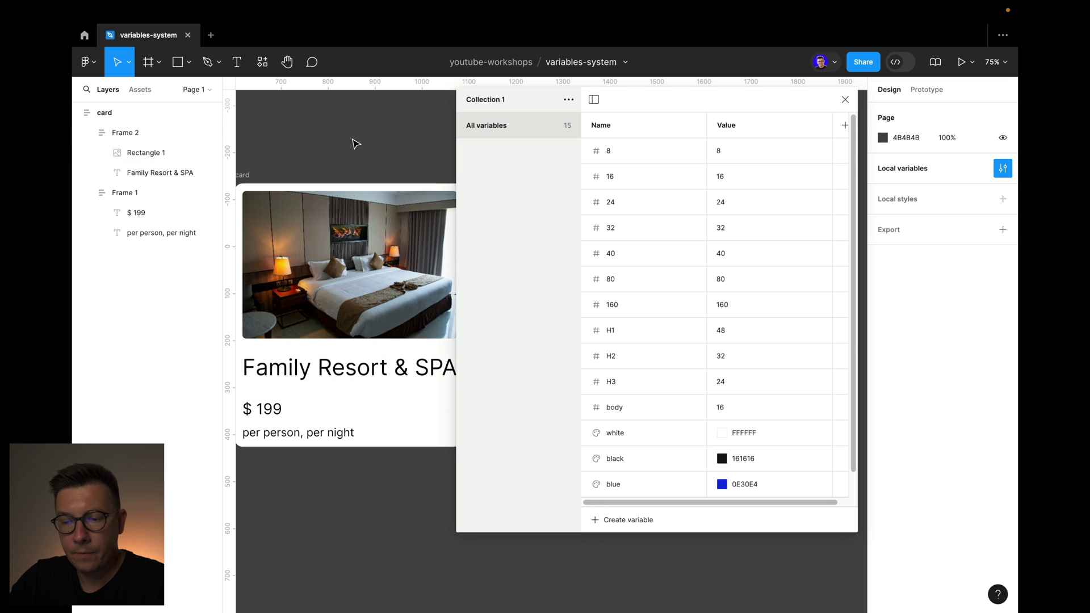
pyautogui.click(845, 100)
# - Duplicate the card twice to the left so that three evenly spaced cards form a row
pyautogui.scroll(-3, 846, 101)
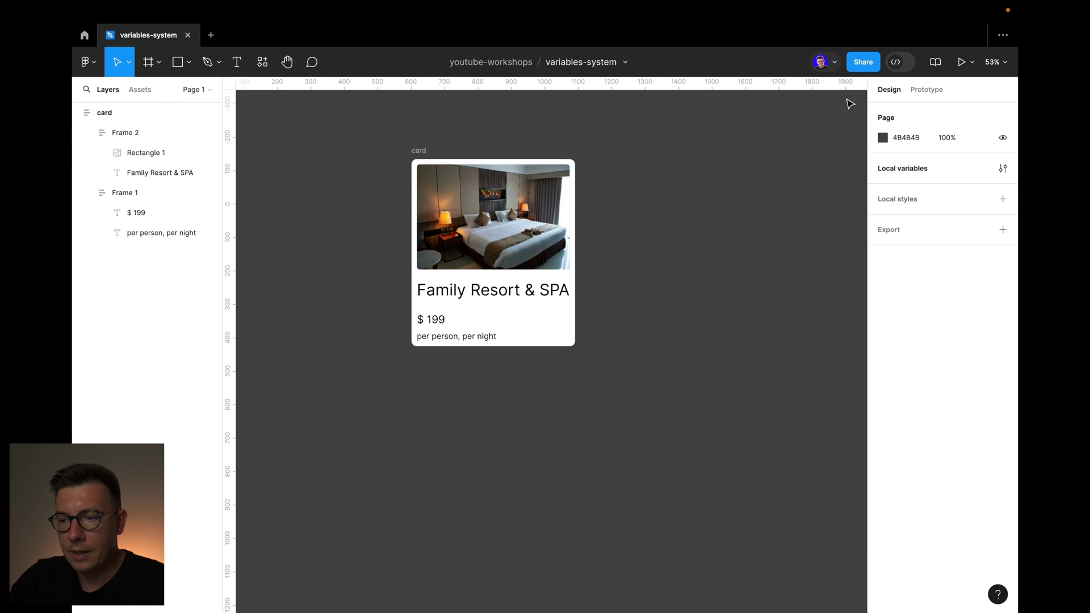
pyautogui.hscroll(-2, 418, 161)
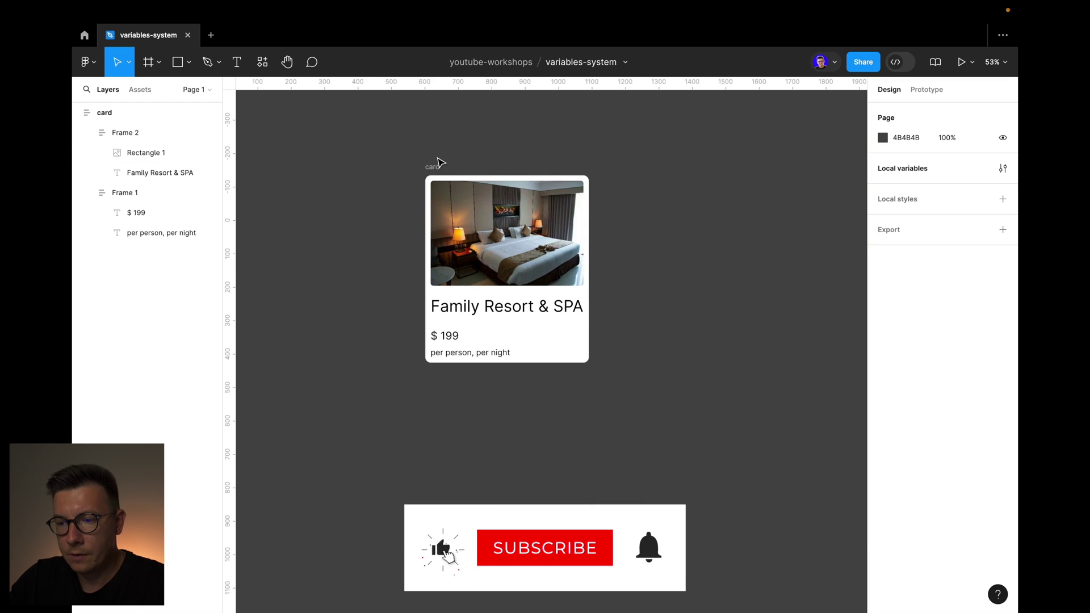
pyautogui.moveTo(433, 168); pyautogui.dragTo(260, 166)
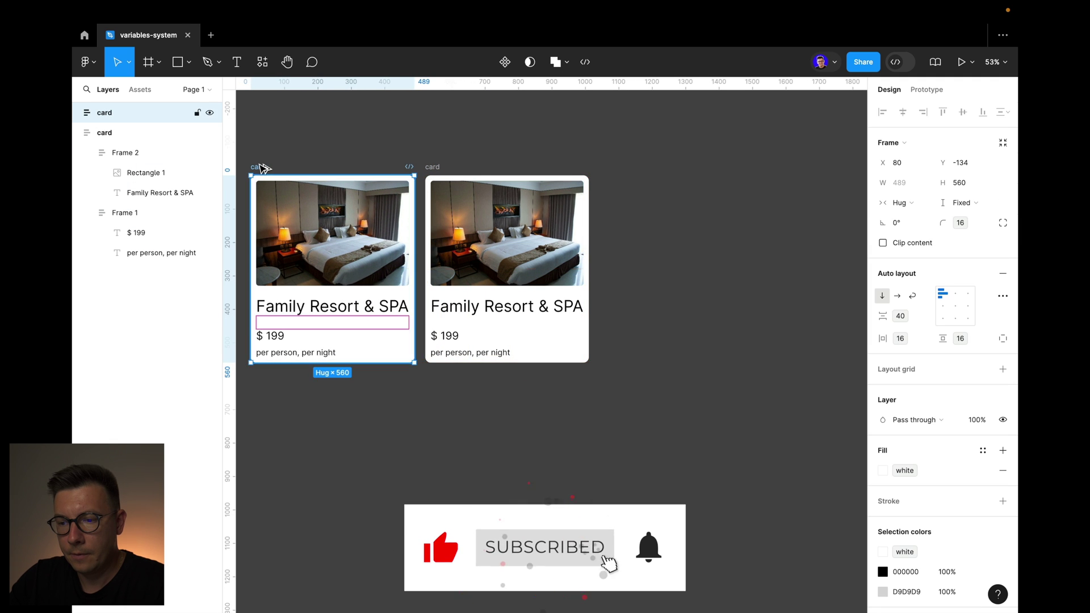
pyautogui.hscroll(-3, 348, 159)
pyautogui.moveTo(380, 199); pyautogui.dragTo(333, 201)
pyautogui.hscroll(-3, 267, 199)
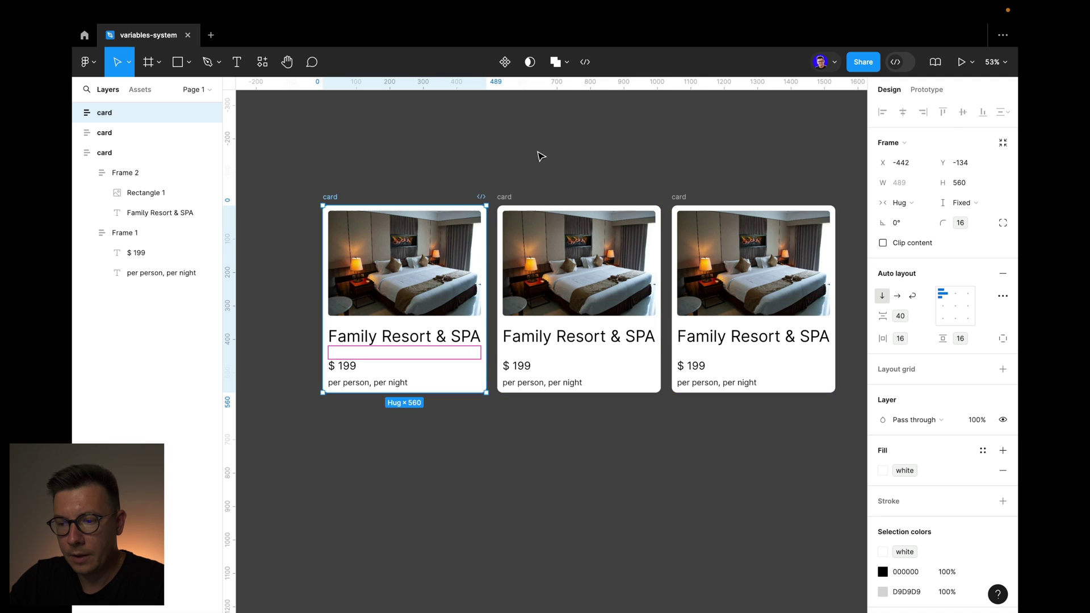
pyautogui.click(542, 155)
# - Replace the leftmost card's image with a random photo from the Unsplash plugin's architecture preset
pyautogui.scroll(-5, 547, 156)
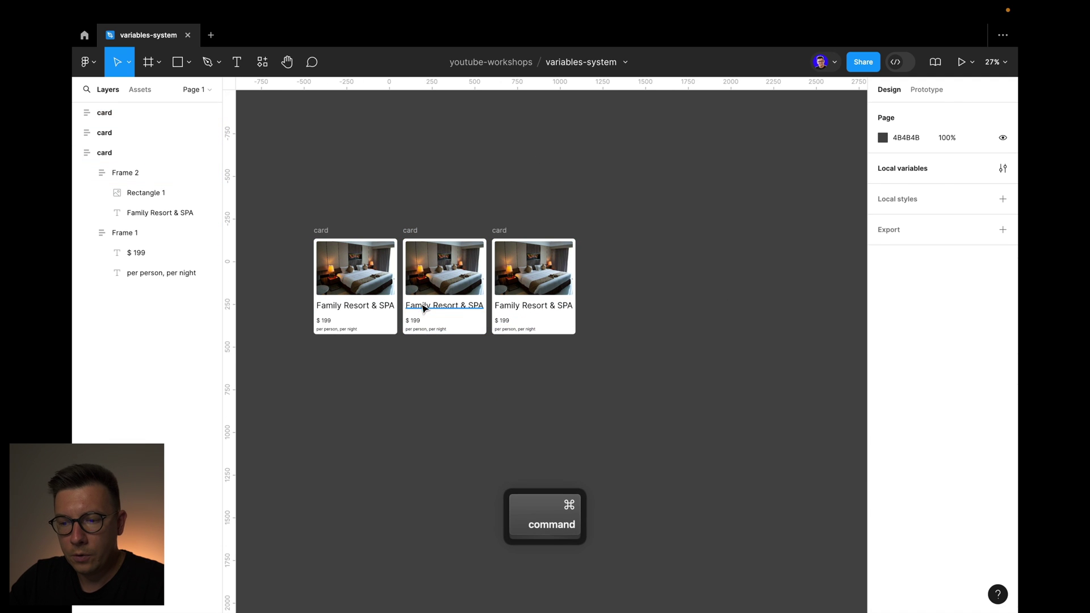
pyautogui.keyDown('super'); pyautogui.click(446, 306); pyautogui.keyUp('super')
pyautogui.click(735, 226)
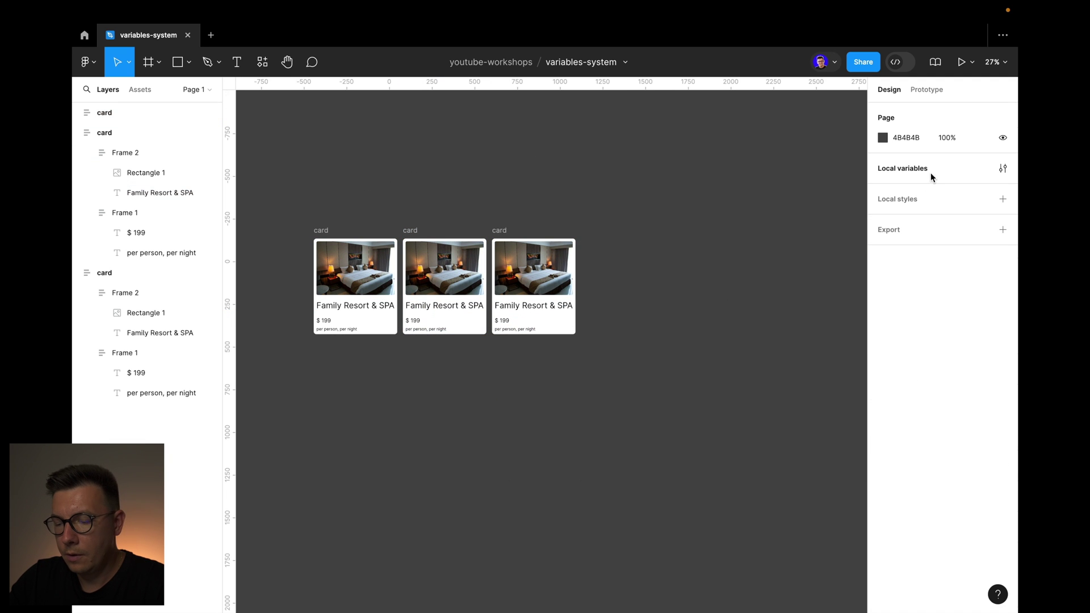
pyautogui.keyDown('super'); pyautogui.click(386, 252); pyautogui.keyUp('super')
pyautogui.click(262, 62)
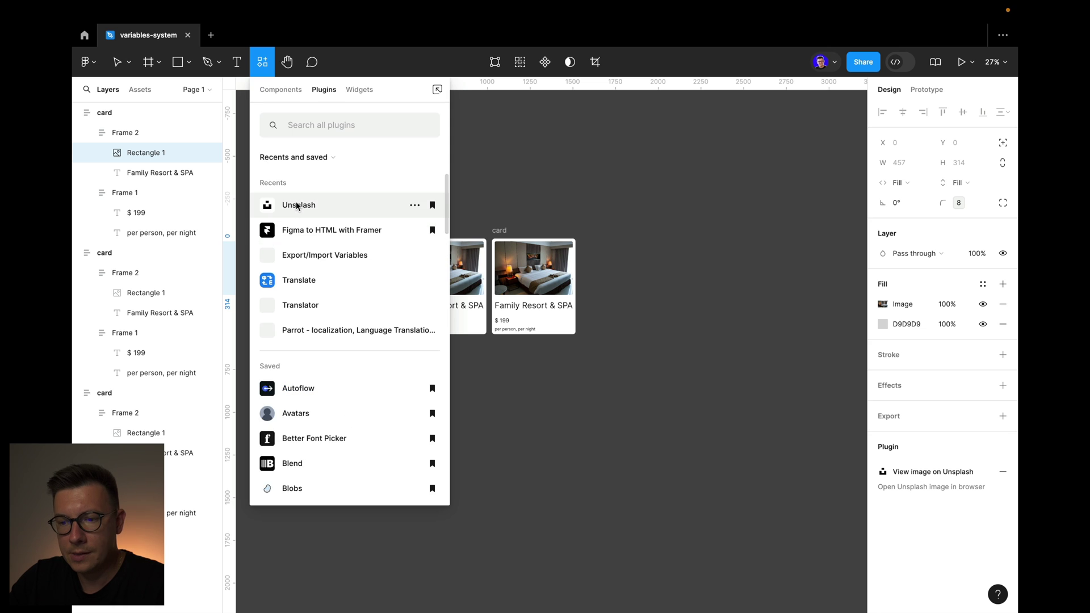
pyautogui.click(297, 205)
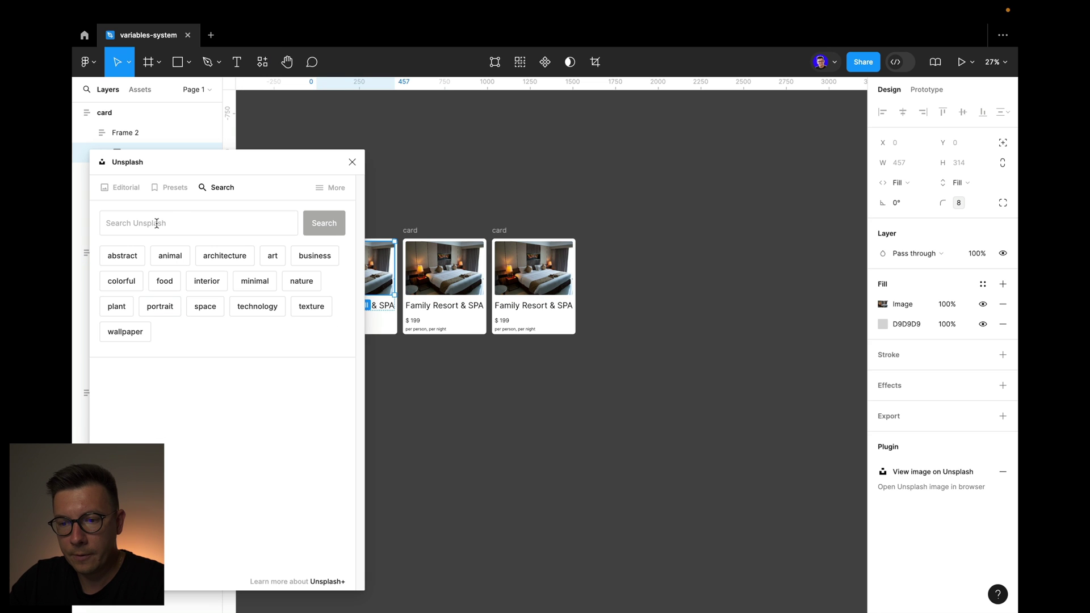
pyautogui.click(128, 195)
pyautogui.click(170, 187)
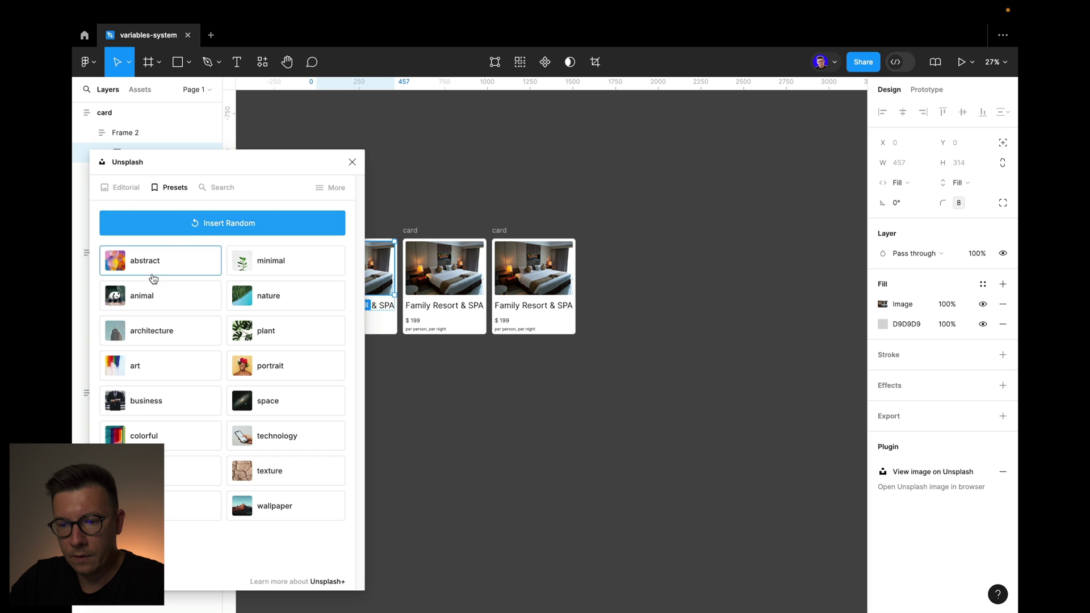
pyautogui.click(140, 333)
pyautogui.hscroll(-3, 452, 202)
pyautogui.scroll(1, 452, 202)
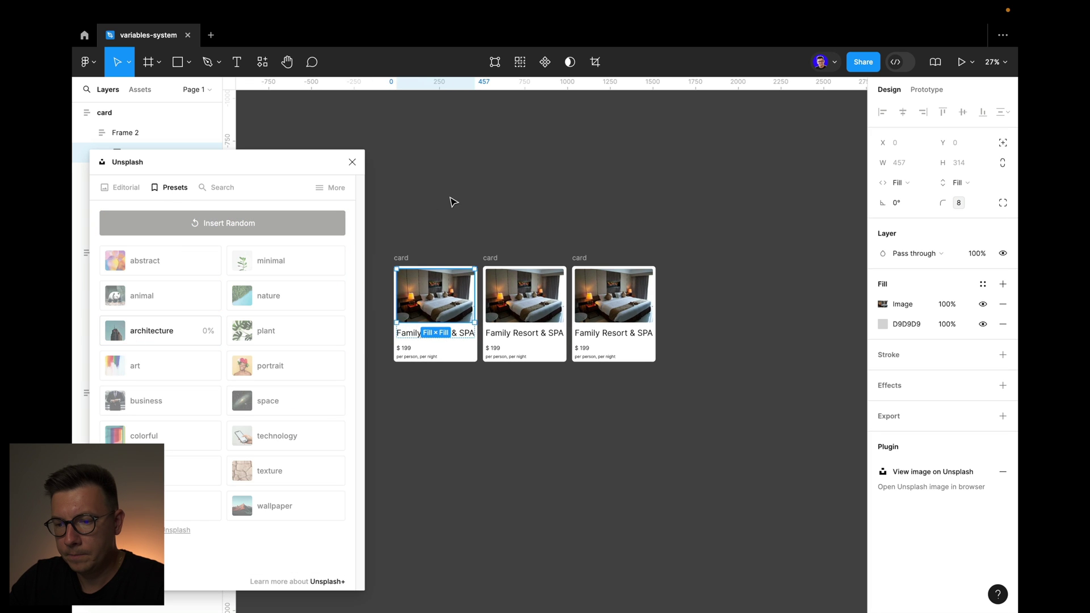
# - Replace the middle card's image with another Unsplash architecture preset photo and close the plugin
pyautogui.keyDown('super'); pyautogui.click(546, 307); pyautogui.keyUp('super')
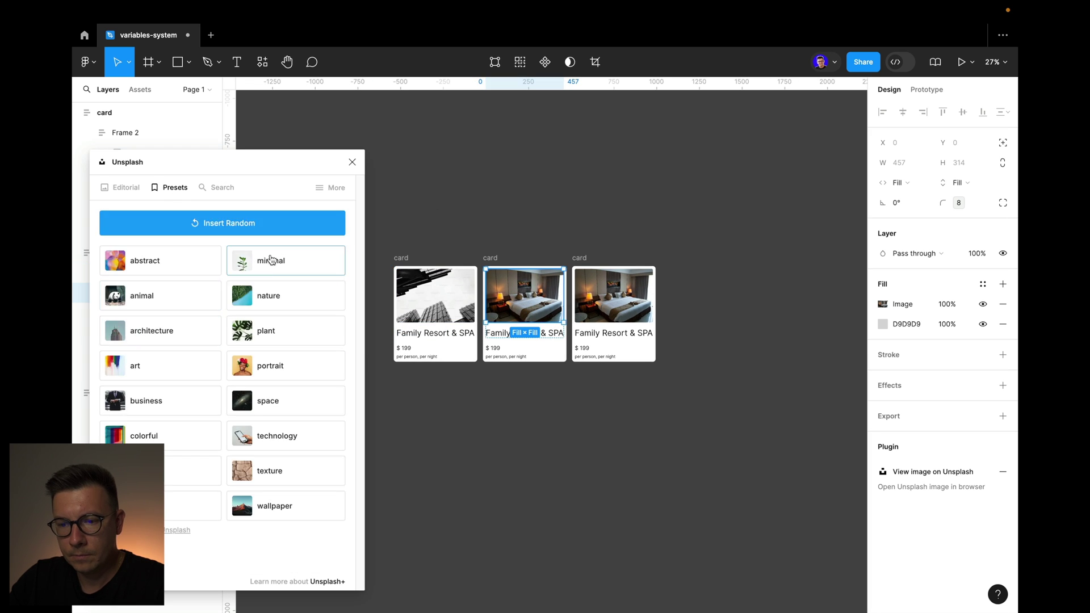
pyautogui.click(139, 331)
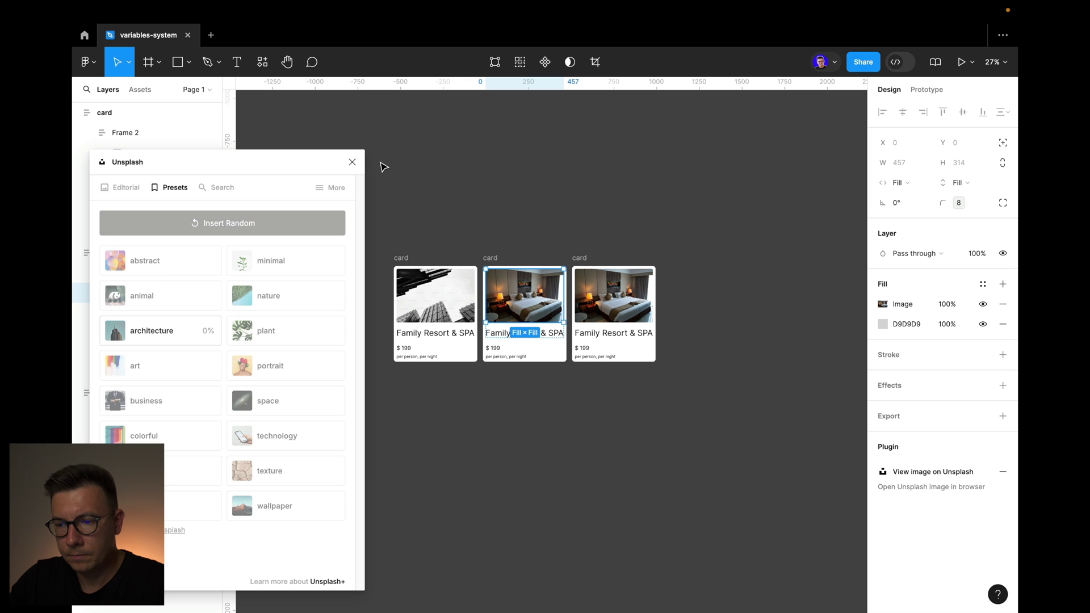
pyautogui.click(352, 162)
pyautogui.click(494, 161)
pyautogui.scroll(-4, 494, 160)
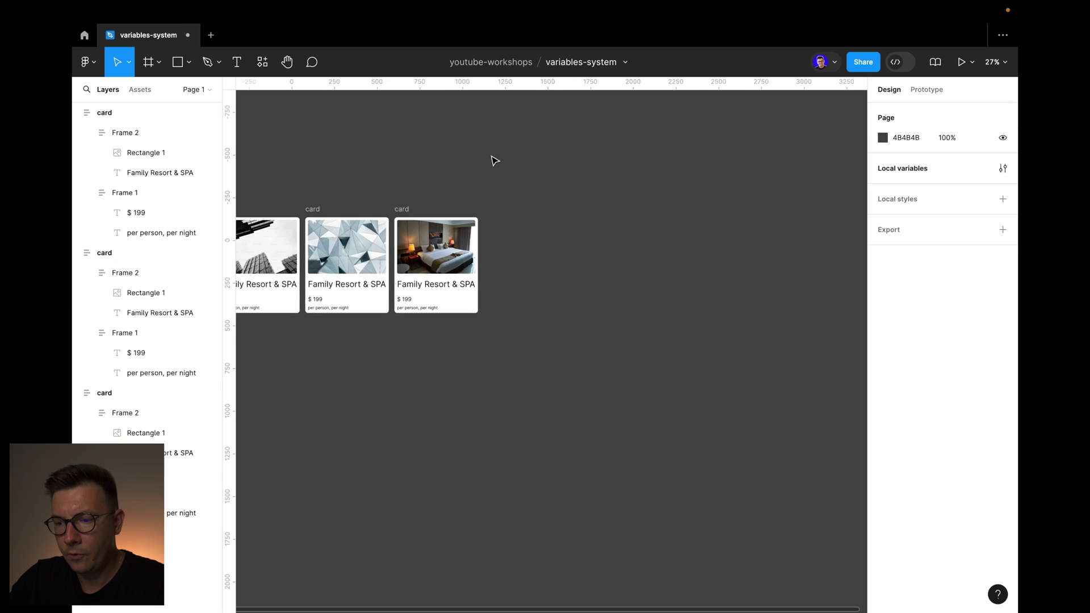
pyautogui.scroll(4, 498, 160)
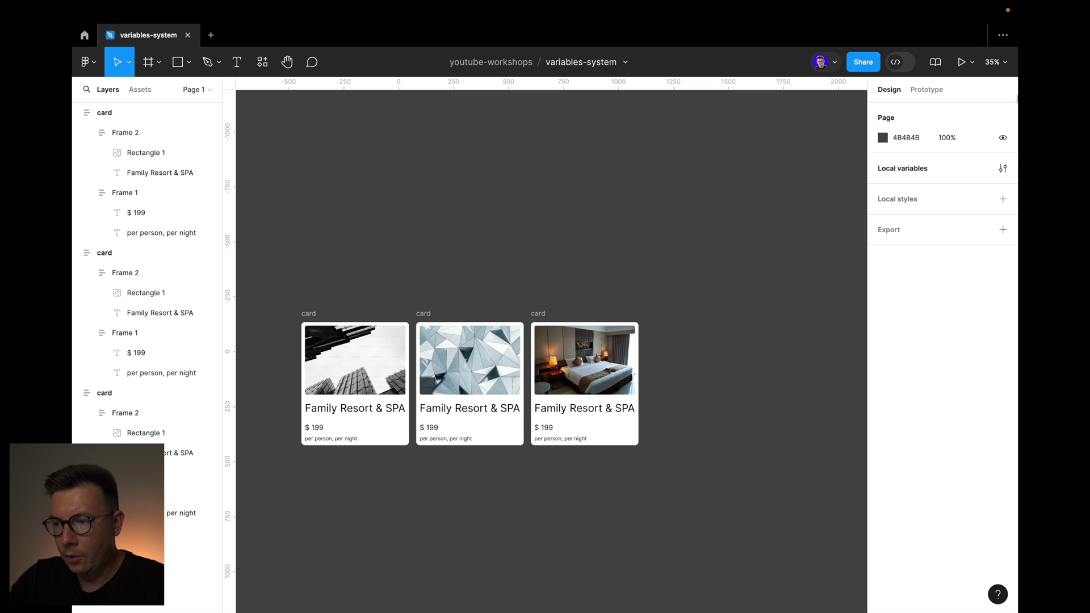
# - Test the local variable H1 on the cards by stepping its value up and down, ending at 48
pyautogui.click(1003, 168)
pyautogui.hscroll(3, 378, 302)
pyautogui.scroll(-1, 378, 302)
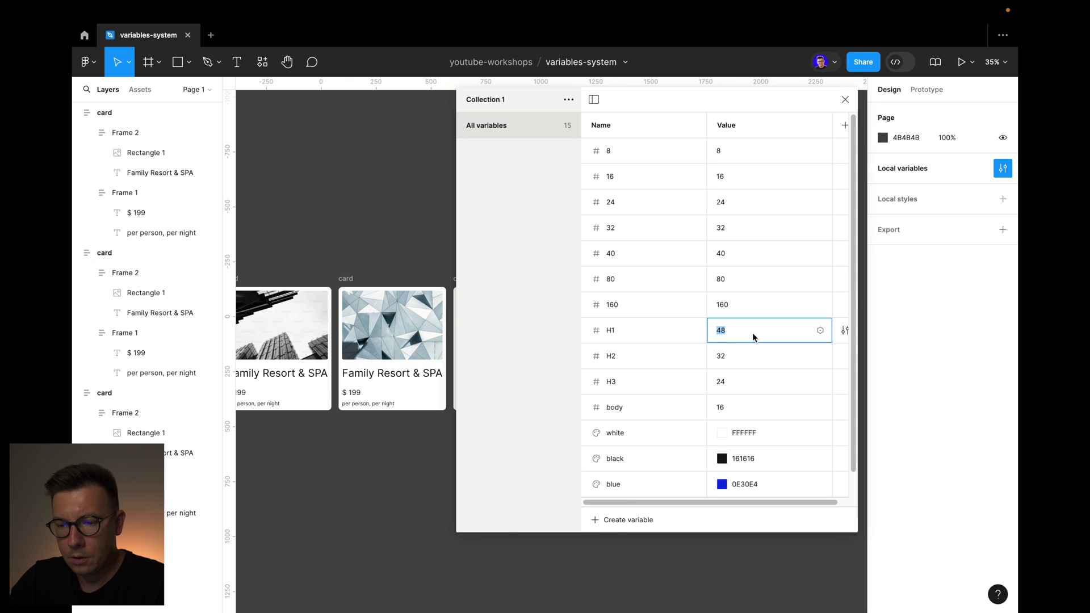
pyautogui.hotkey('shift', 'Up')
pyautogui.hotkey('shift', 'Up')
pyautogui.hotkey('shift', 'Up')
pyautogui.hotkey('shift', 'Up')
pyautogui.hotkey('shift', 'Down')
pyautogui.hotkey('shift', 'Down')
pyautogui.hotkey('shift', 'Down')
pyautogui.hotkey('shift', 'Down')
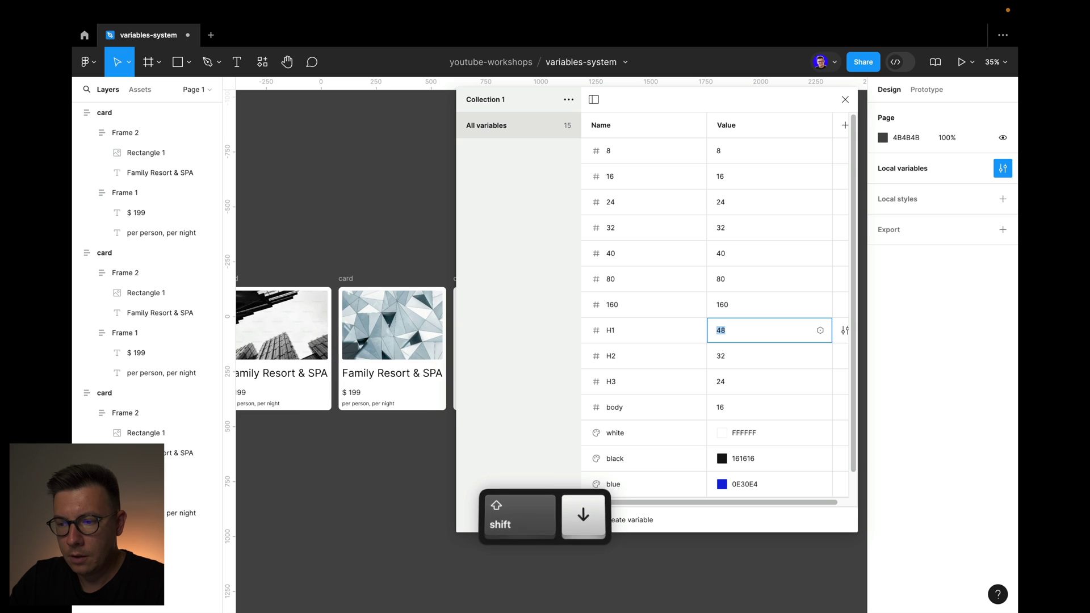
pyautogui.hotkey('shift', 'Up')
pyautogui.hotkey('shift', 'Down')
pyautogui.hotkey('shift', 'Down')
pyautogui.press('Up')
pyautogui.press('Up')
pyautogui.press('Up')
pyautogui.press('Up')
pyautogui.press('Up')
pyautogui.press('Up')
pyautogui.press('Up')
pyautogui.press('Up')
pyautogui.press('Up')
pyautogui.press('Up')
pyautogui.press('Up')
pyautogui.press('Up')
pyautogui.press('Down')
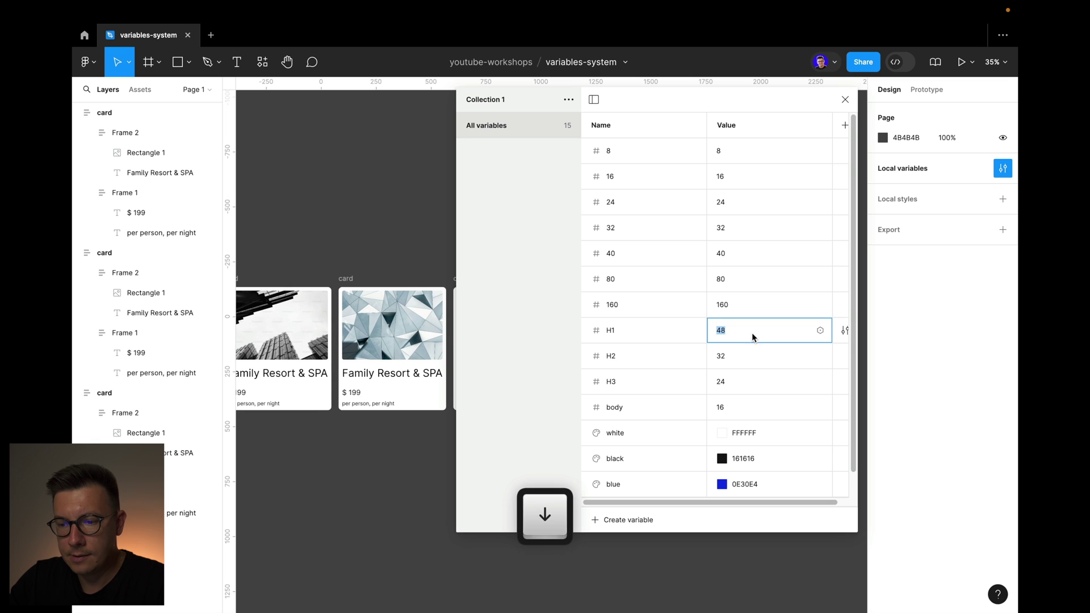
# - Rename the number variable H1 to "hotel title"
pyautogui.hscroll(-5, 339, 360)
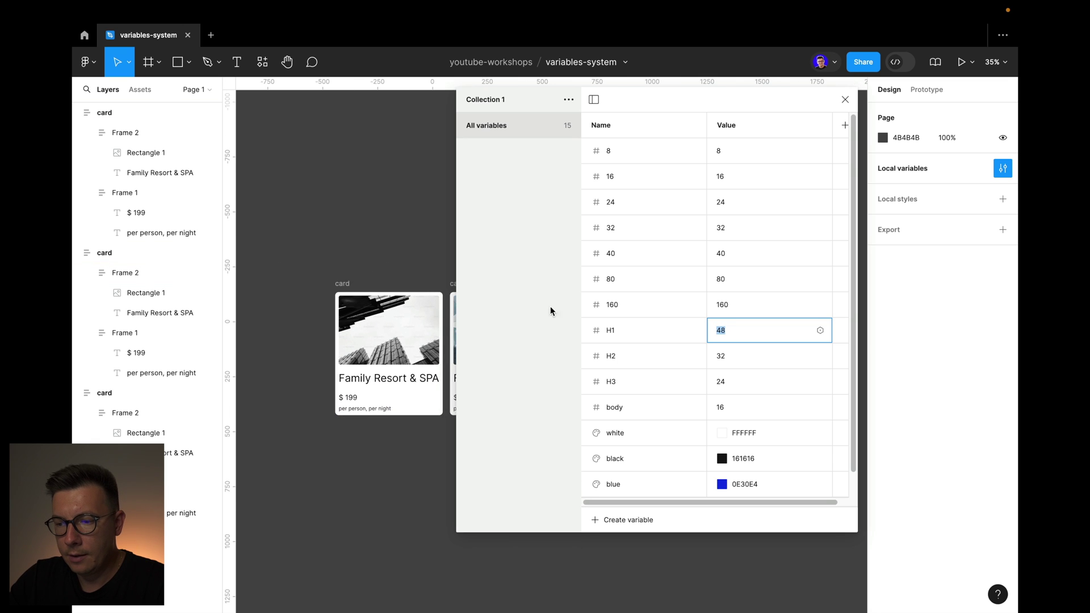
pyautogui.click(627, 330)
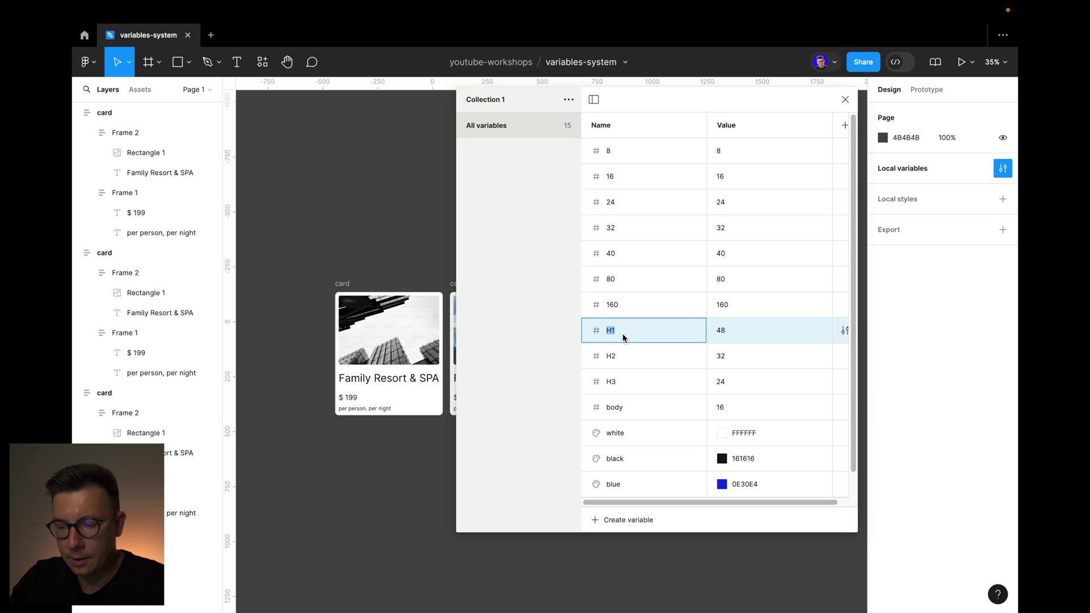
pyautogui.write('hotel t')
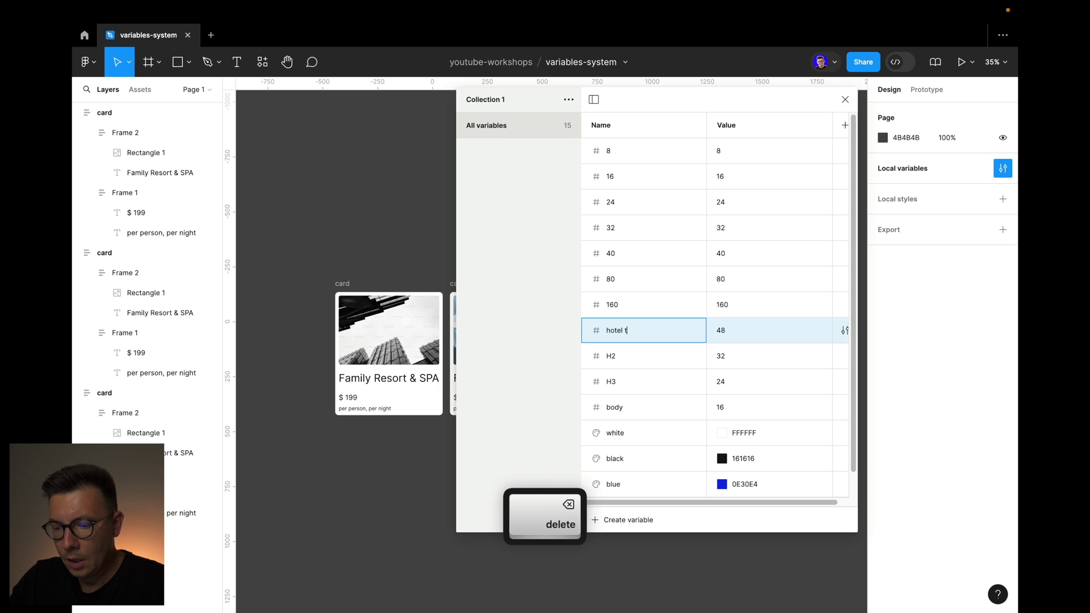
pyautogui.write('i')
pyautogui.write('tel')
pyautogui.press('BackSpace')
pyautogui.press('BackSpace')
pyautogui.press('BackSpace')
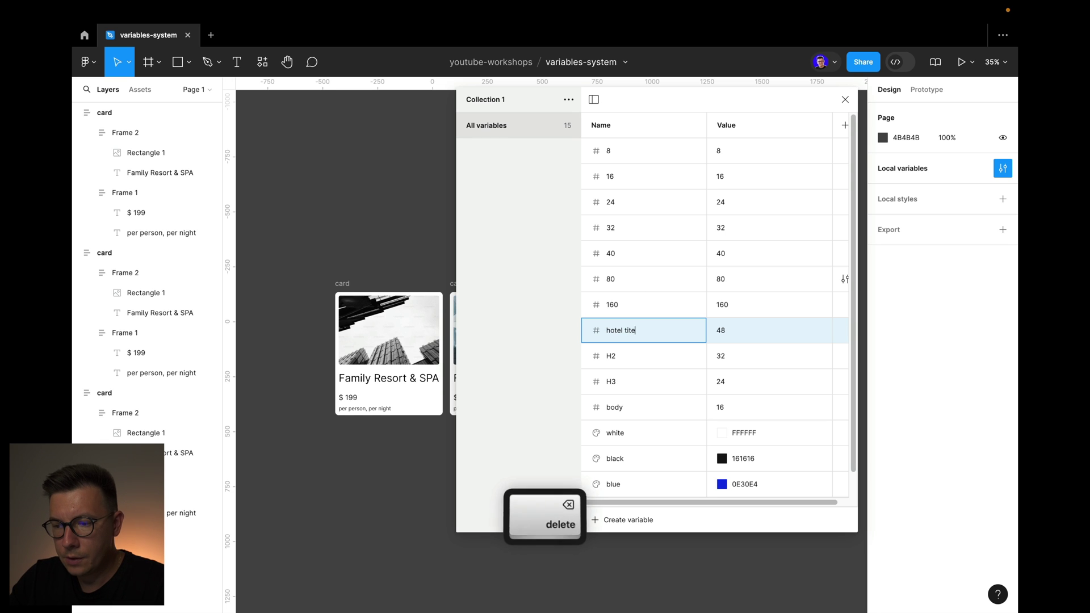
pyautogui.write('l t')
pyautogui.press('BackSpace')
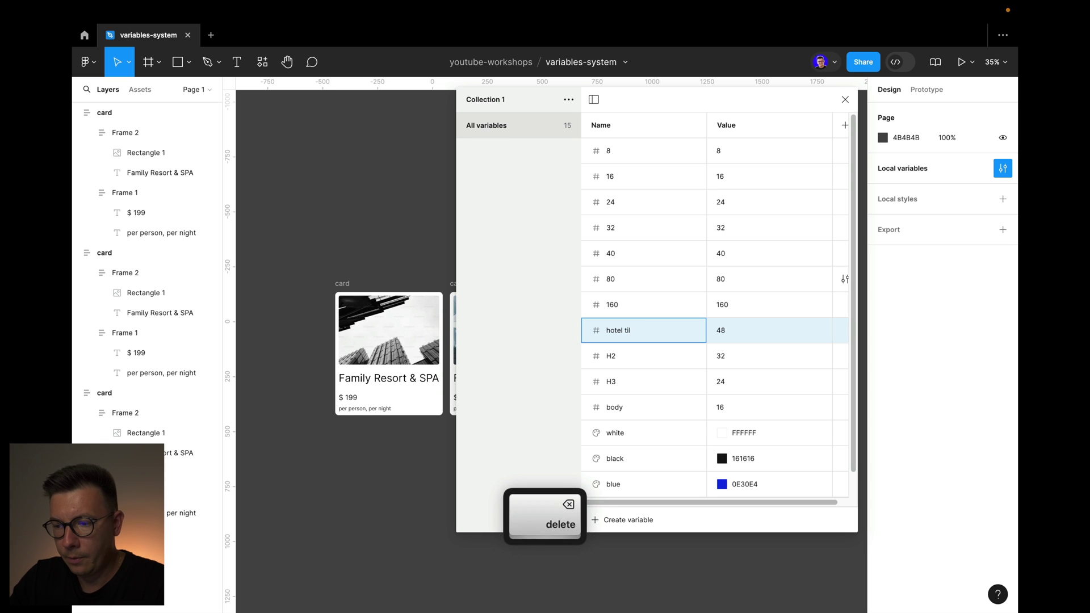
pyautogui.write('tle')
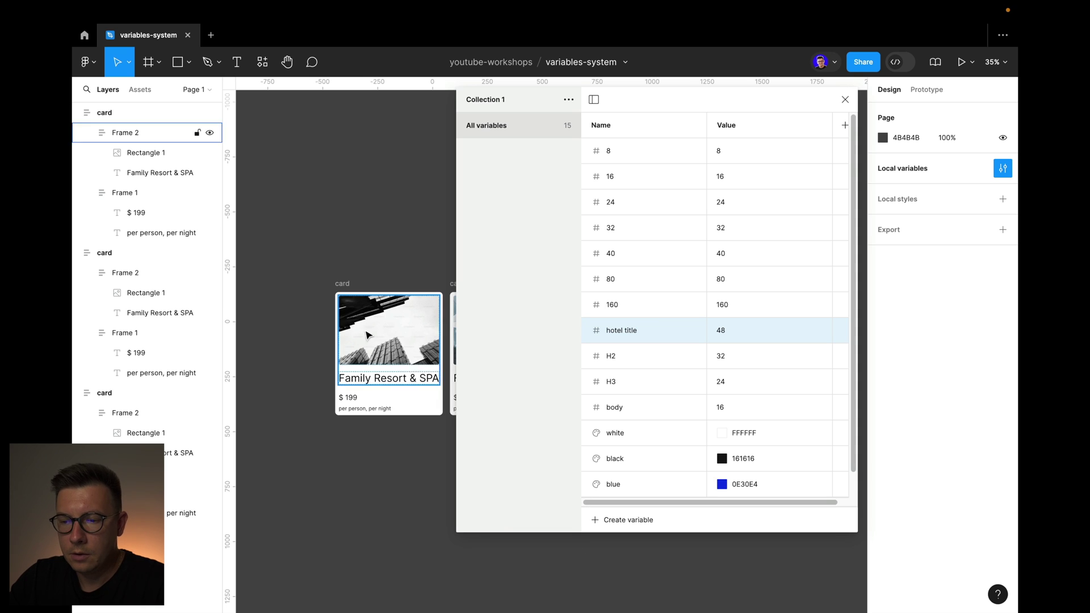
# - Set the number variable H2 to 40 and close the local variables
pyautogui.hscroll(3, 301, 298)
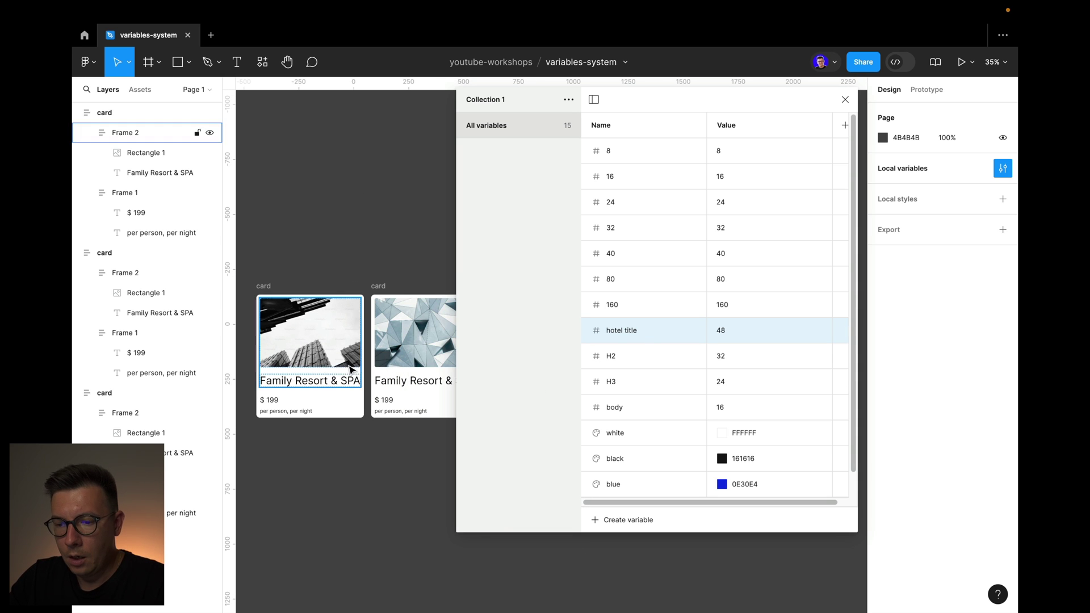
pyautogui.click(275, 402)
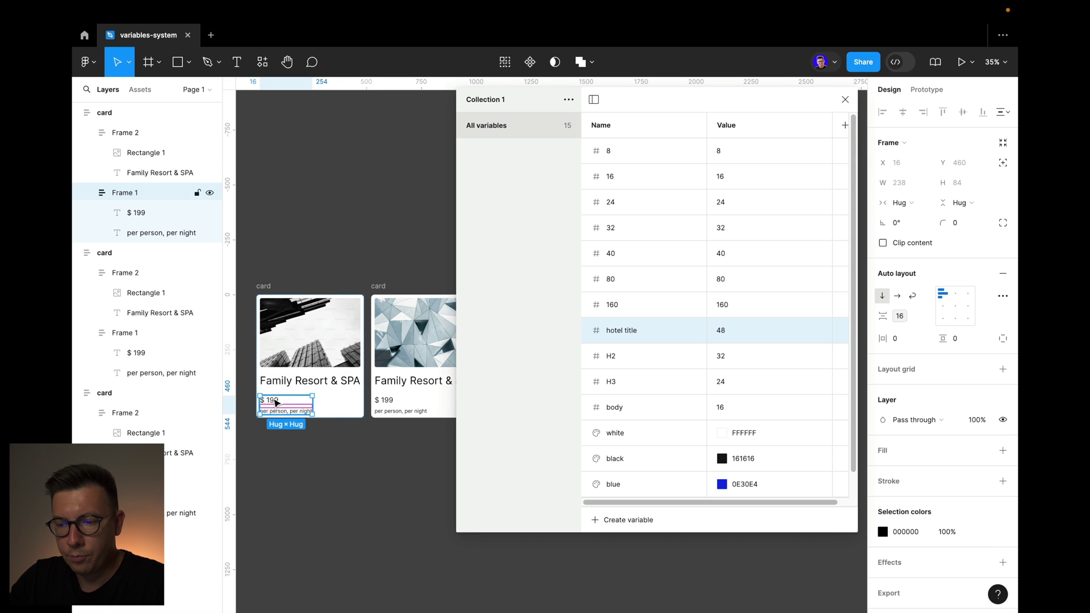
pyautogui.click(718, 366)
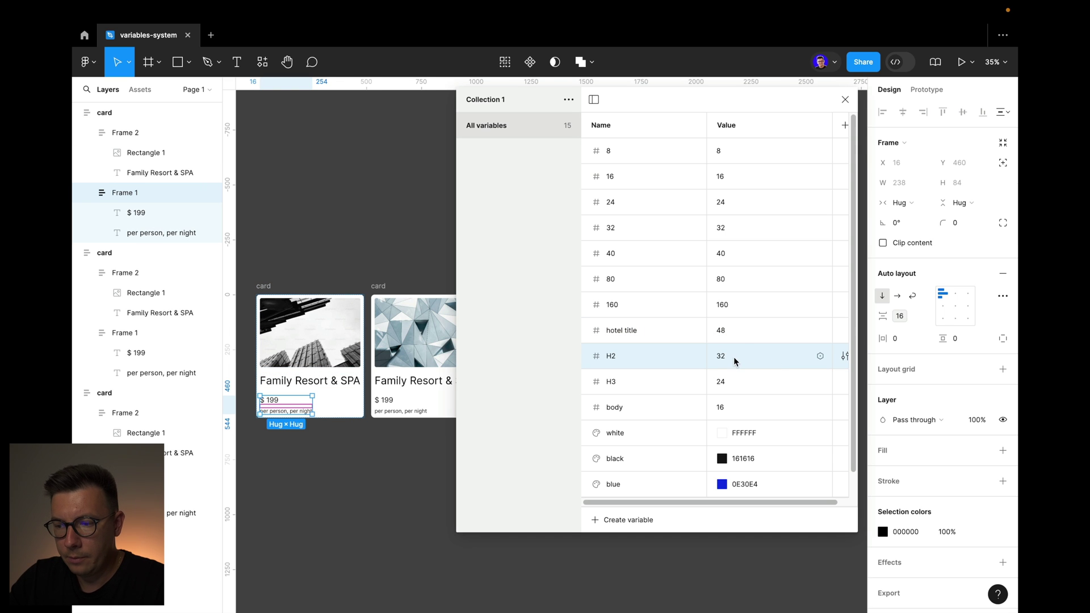
pyautogui.write('40')
pyautogui.press('Return')
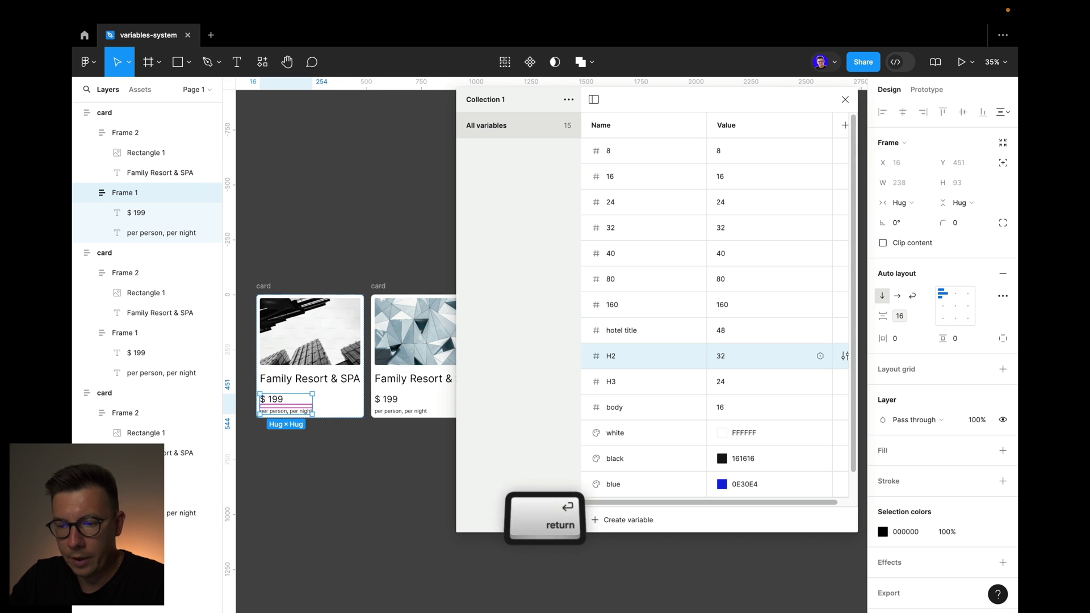
pyautogui.click(368, 226)
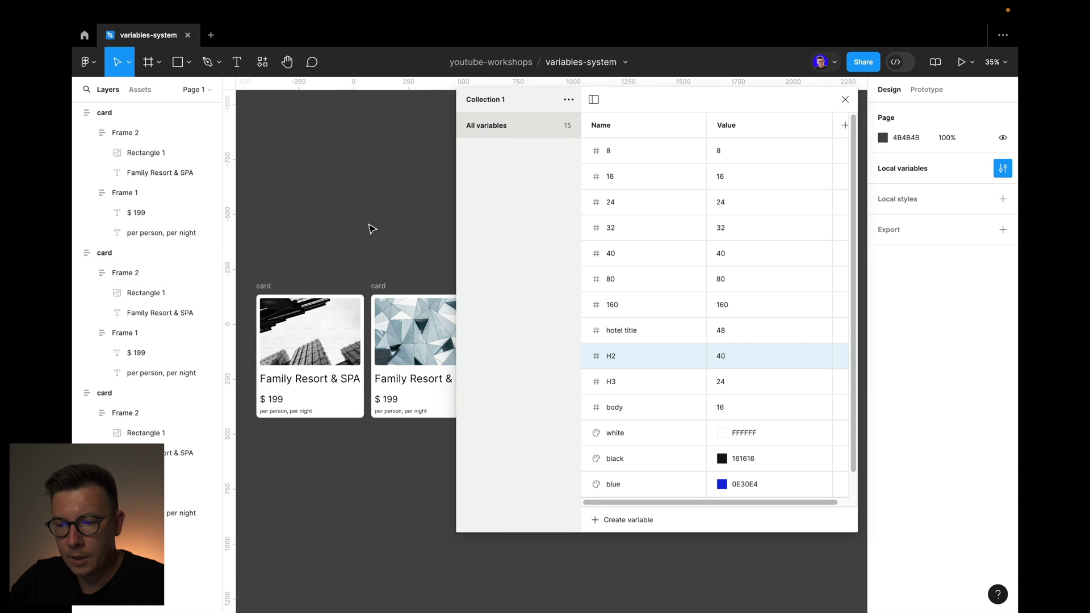
pyautogui.click(295, 413)
pyautogui.click(353, 238)
pyautogui.click(843, 100)
# - Apply the gray color variable to the "per person, per night" text on the rightmost card
pyautogui.scroll(5, 353, 409)
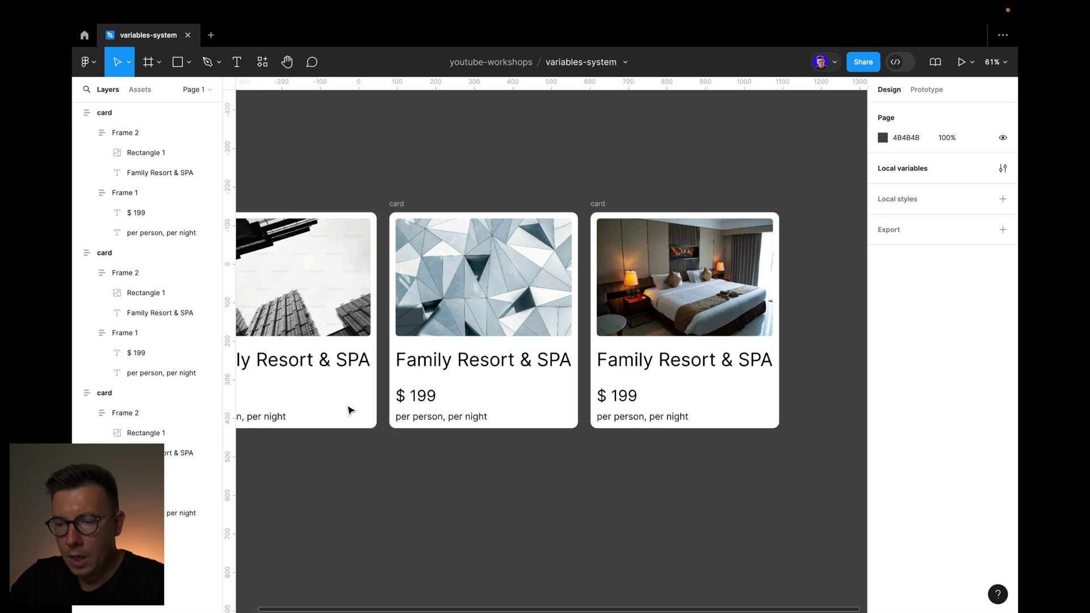
pyautogui.hscroll(-2, 350, 409)
pyautogui.scroll(-1, 350, 408)
pyautogui.hscroll(3, 592, 358)
pyautogui.scroll(-1, 591, 359)
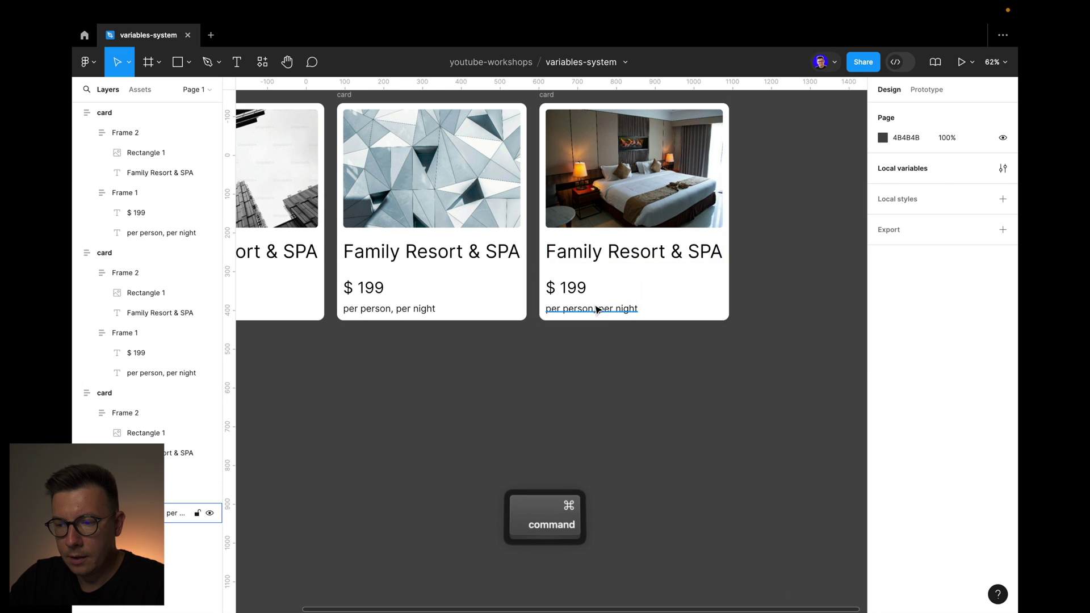
pyautogui.keyDown('super'); pyautogui.click(595, 308); pyautogui.keyUp('super')
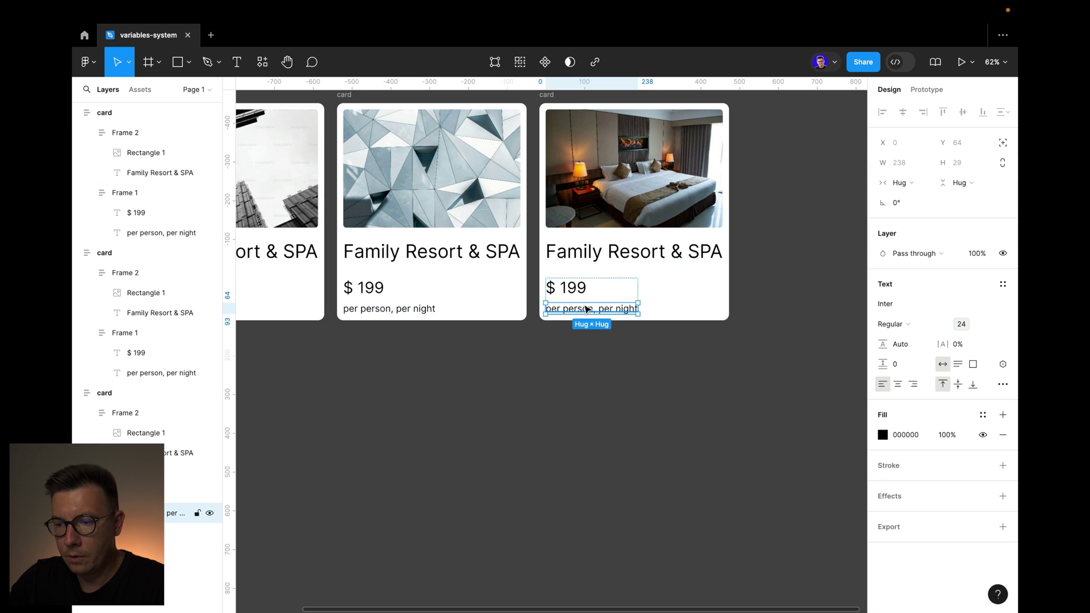
pyautogui.click(887, 437)
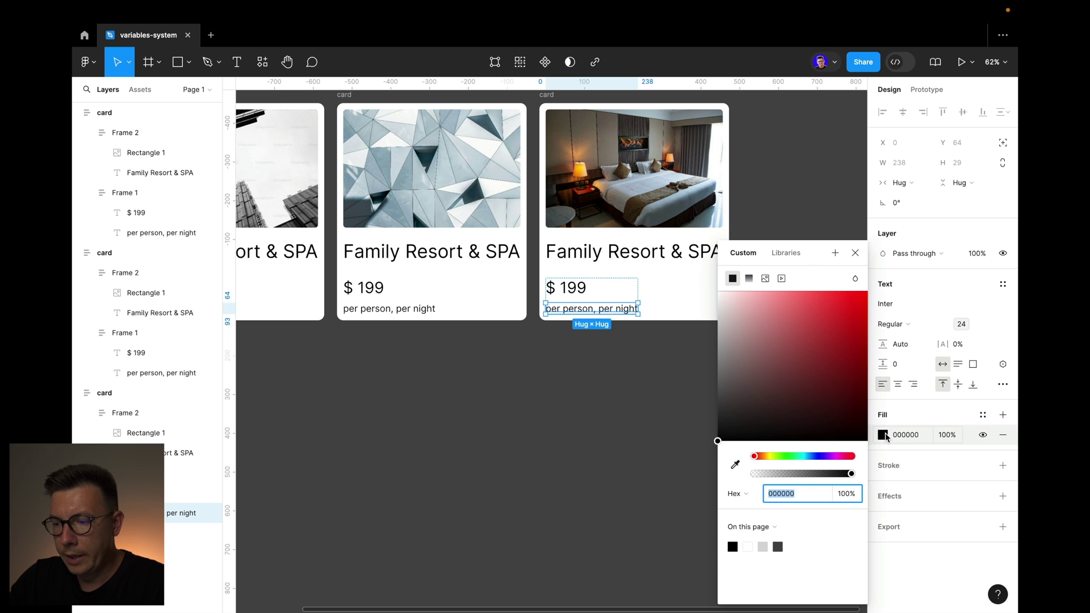
pyautogui.click(781, 278)
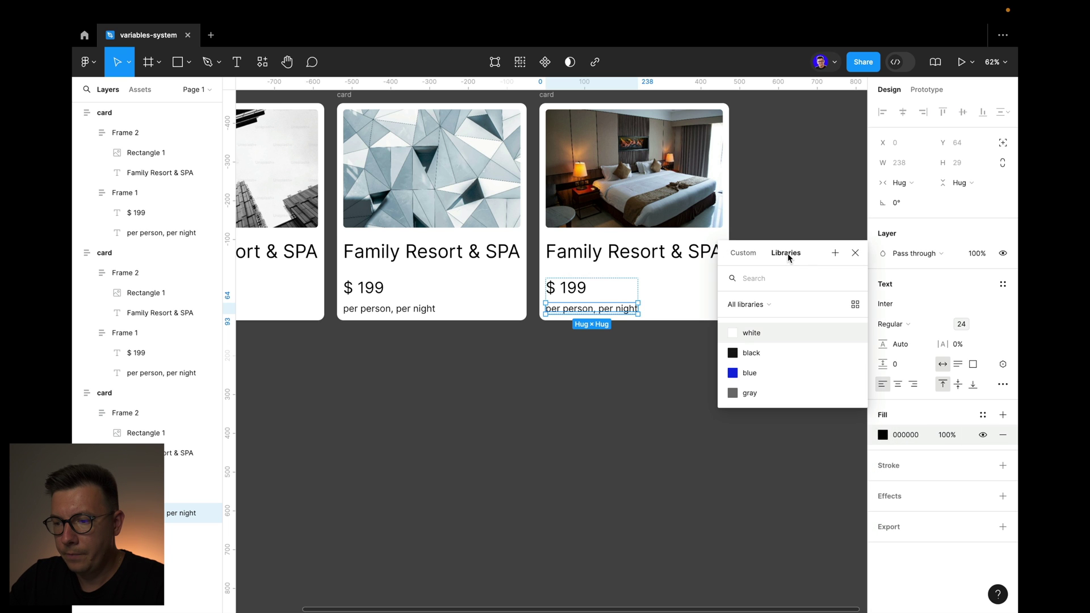
pyautogui.click(738, 391)
pyautogui.click(498, 373)
# - Apply the gray color variable to the "per person, per night" texts on the middle and leftmost cards
pyautogui.scroll(3, 498, 373)
pyautogui.hscroll(-3, 497, 373)
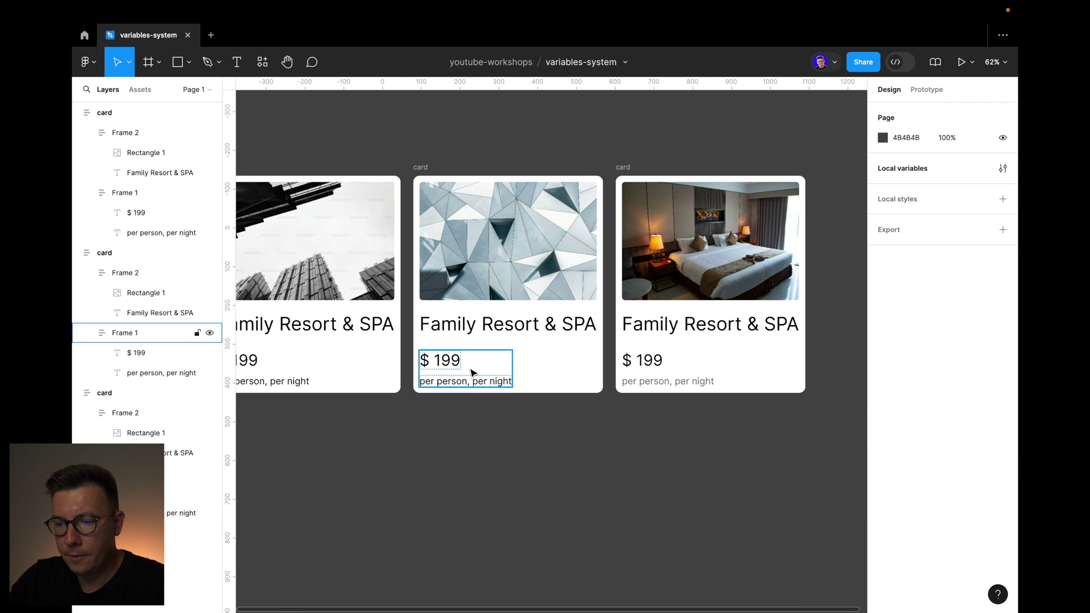
pyautogui.keyDown('super'); pyautogui.click(499, 380); pyautogui.keyUp('super')
pyautogui.keyDown('shift'); pyautogui.keyDown('super'); pyautogui.click(295, 381); pyautogui.keyUp('super'); pyautogui.keyUp('shift')
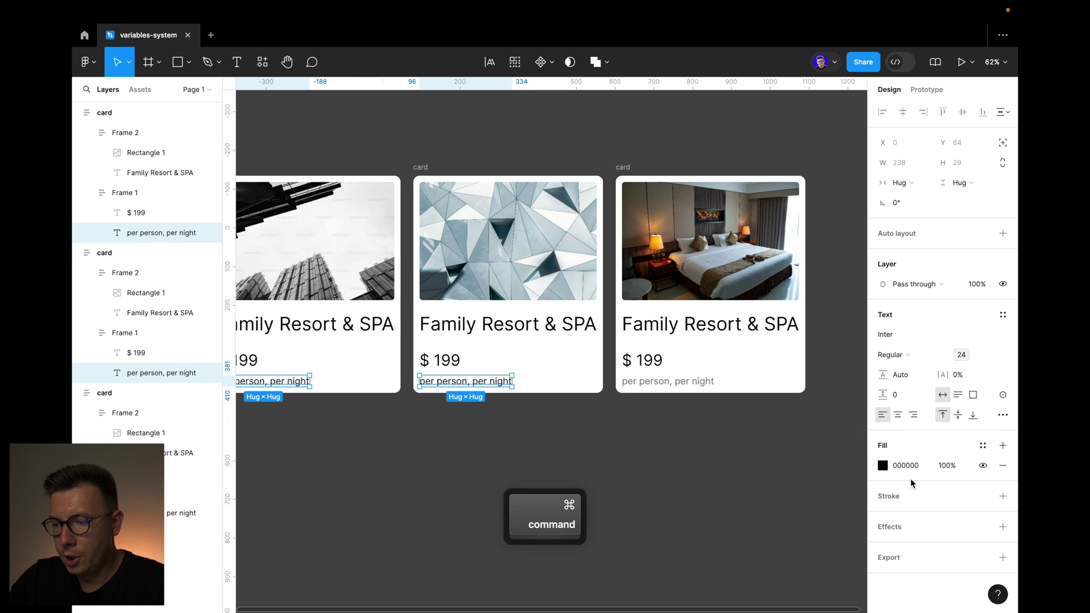
pyautogui.click(882, 465)
pyautogui.click(786, 252)
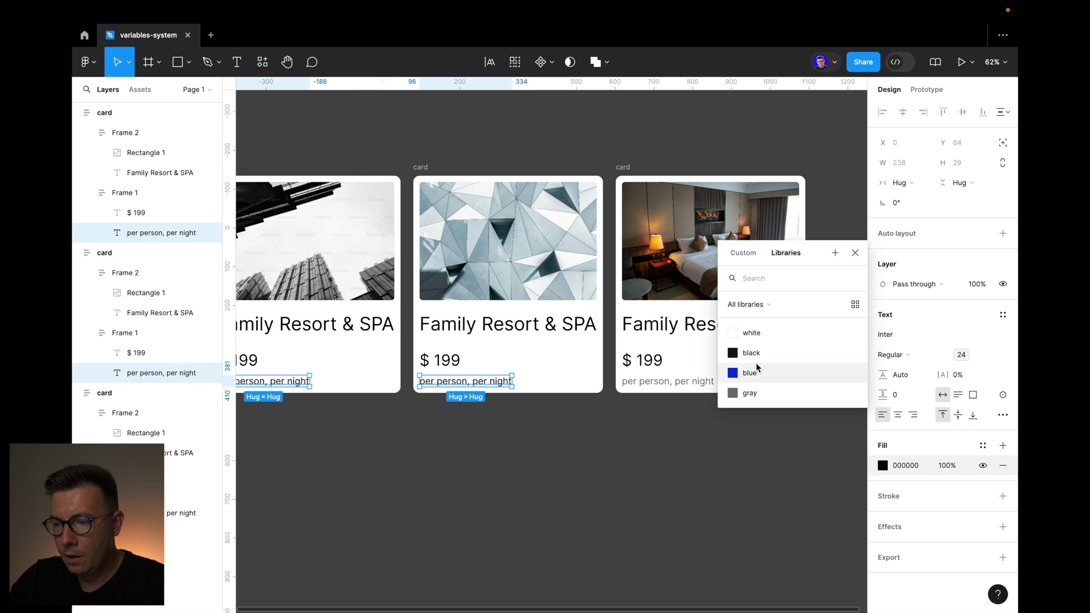
pyautogui.click(738, 390)
pyautogui.click(556, 470)
# - Apply the blue color variable to the "$ 199" price text on all three cards
pyautogui.hscroll(-3, 556, 470)
pyautogui.keyDown('super'); pyautogui.click(314, 350); pyautogui.keyUp('super')
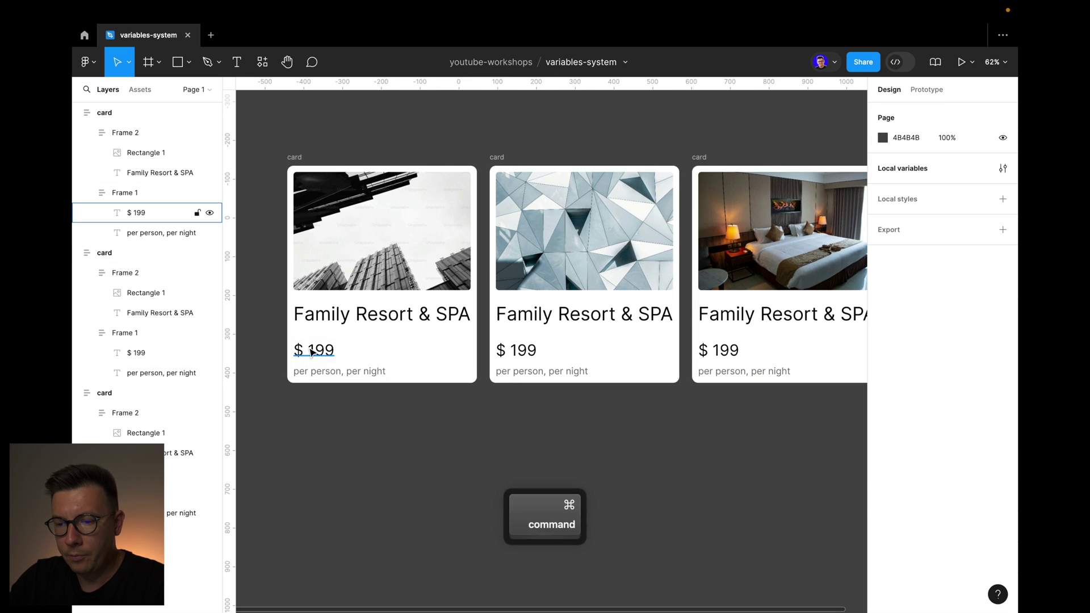
pyautogui.keyDown('shift'); pyautogui.keyDown('super'); pyautogui.click(516, 349); pyautogui.keyUp('super'); pyautogui.keyUp('shift')
pyautogui.keyDown('shift'); pyautogui.keyDown('super'); pyautogui.click(718, 350); pyautogui.keyUp('super'); pyautogui.keyUp('shift')
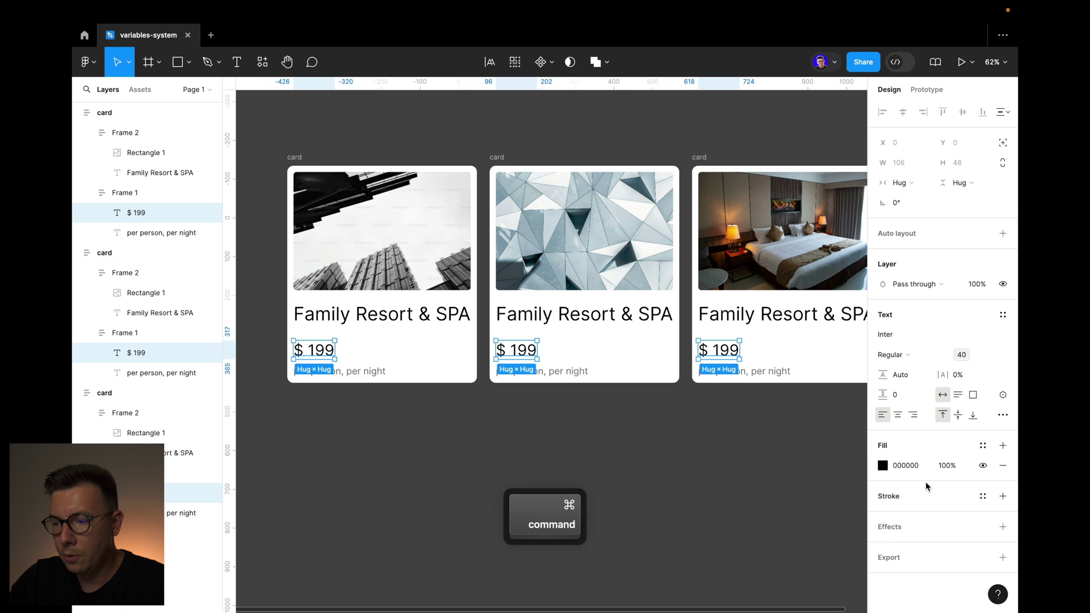
pyautogui.click(883, 466)
pyautogui.click(787, 254)
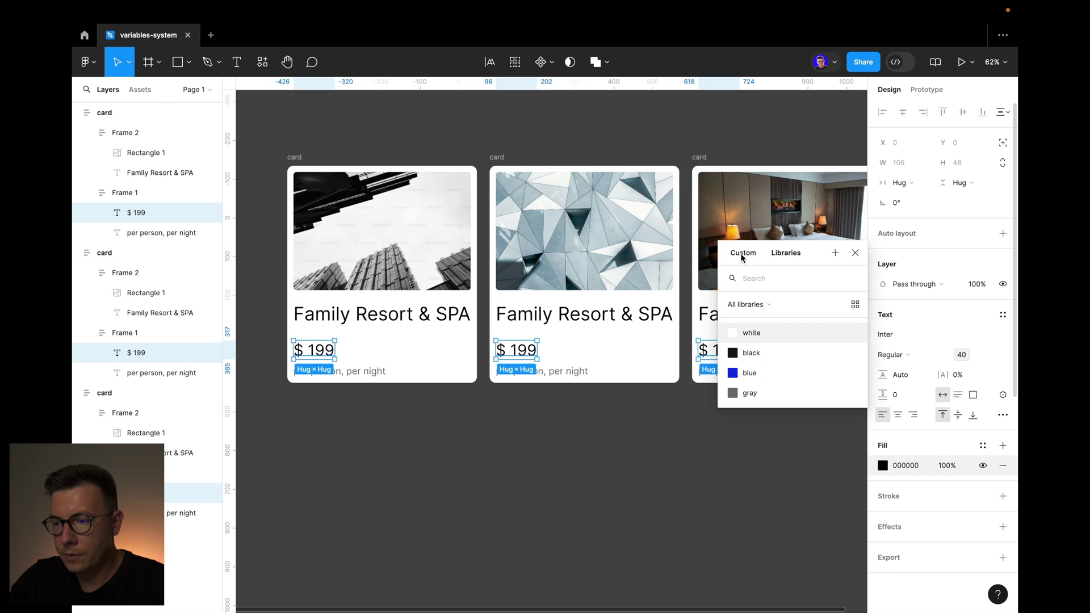
pyautogui.click(733, 373)
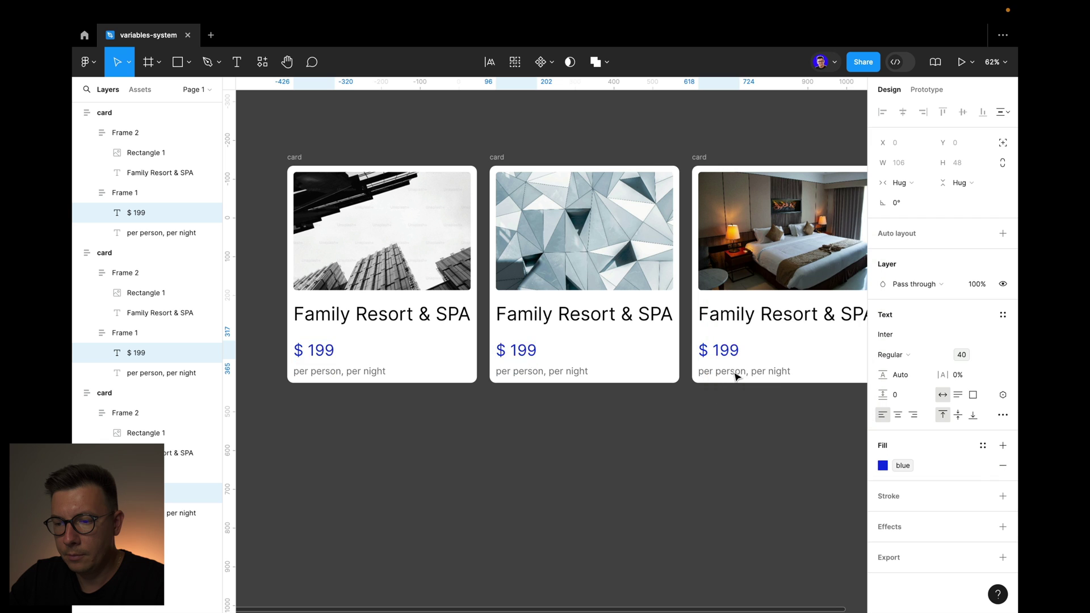
pyautogui.click(562, 456)
# - Apply the black color variable to the "Family Resort & SPA" titles on all three cards
pyautogui.scroll(-2, 511, 409)
pyautogui.keyDown('super'); pyautogui.click(442, 344); pyautogui.keyUp('super')
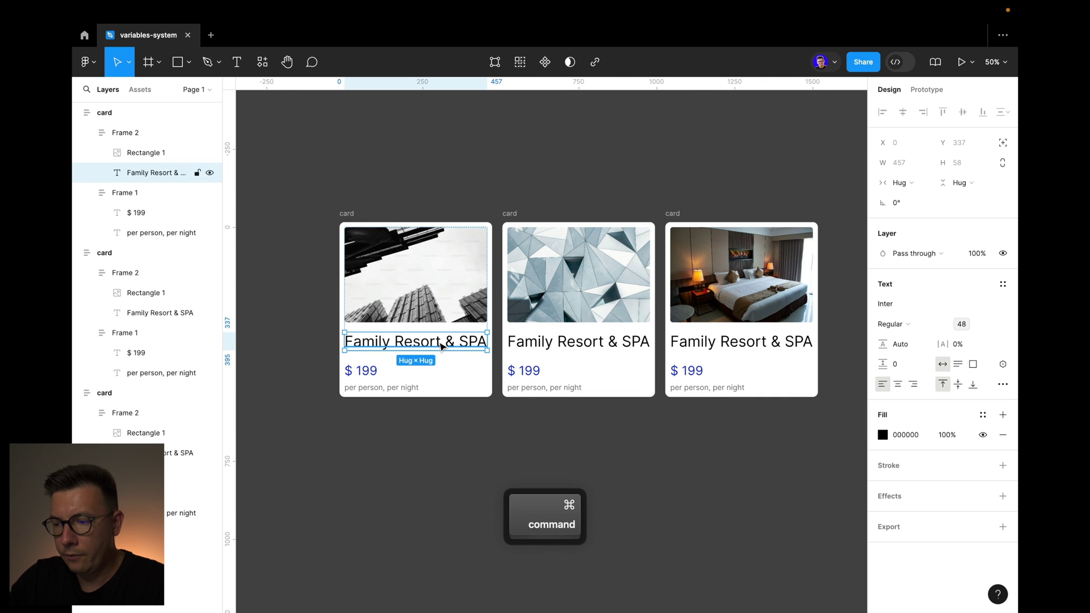
pyautogui.keyDown('shift'); pyautogui.keyDown('super'); pyautogui.click(583, 346); pyautogui.keyUp('super'); pyautogui.keyUp('shift')
pyautogui.keyDown('shift'); pyautogui.keyDown('super'); pyautogui.click(756, 343); pyautogui.keyUp('super'); pyautogui.keyUp('shift')
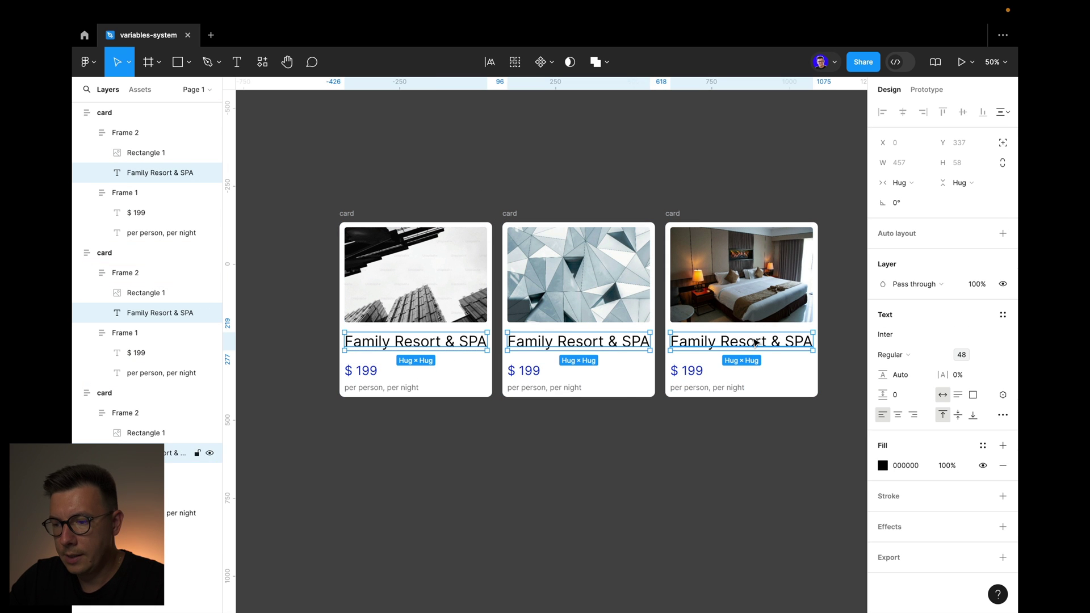
pyautogui.click(882, 465)
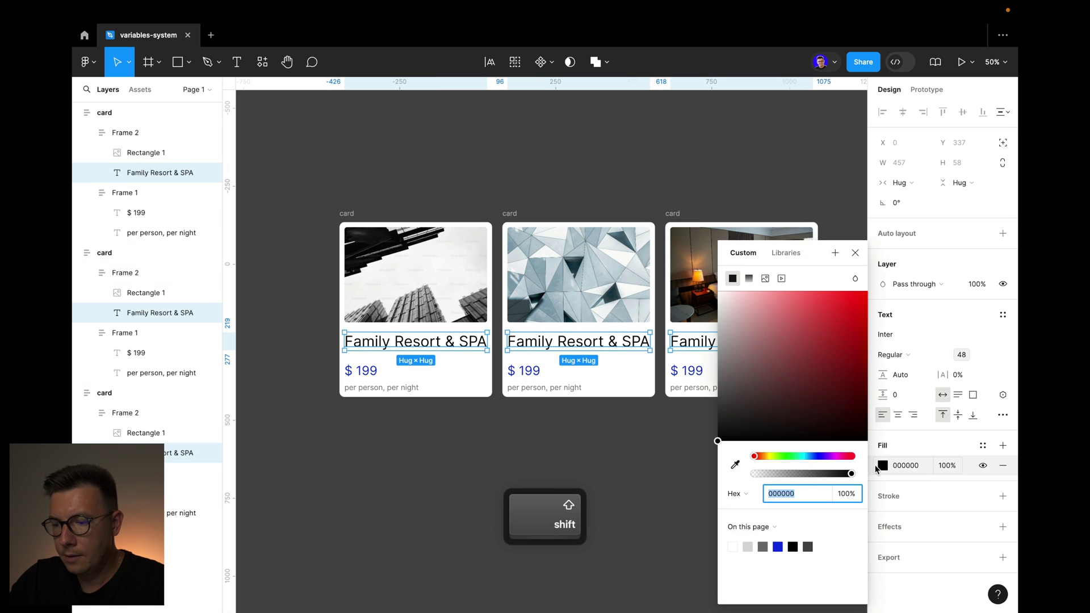
pyautogui.click(785, 253)
pyautogui.click(771, 358)
pyautogui.click(539, 500)
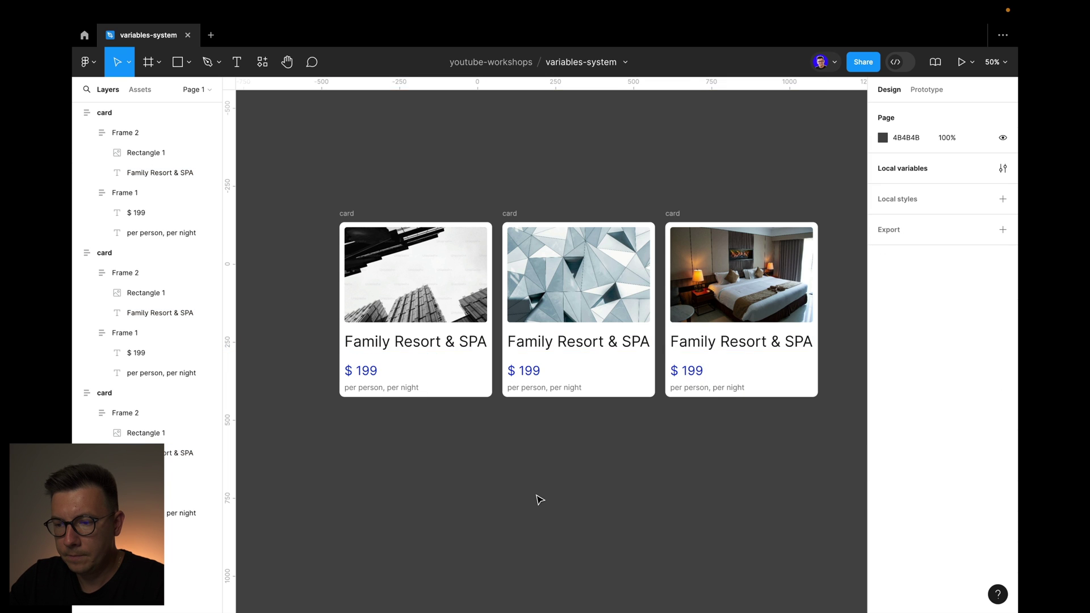
# - Wrap the three cards in one horizontal auto layout frame and move it higher on the canvas
pyautogui.scroll(-3, 539, 500)
pyautogui.click(627, 305)
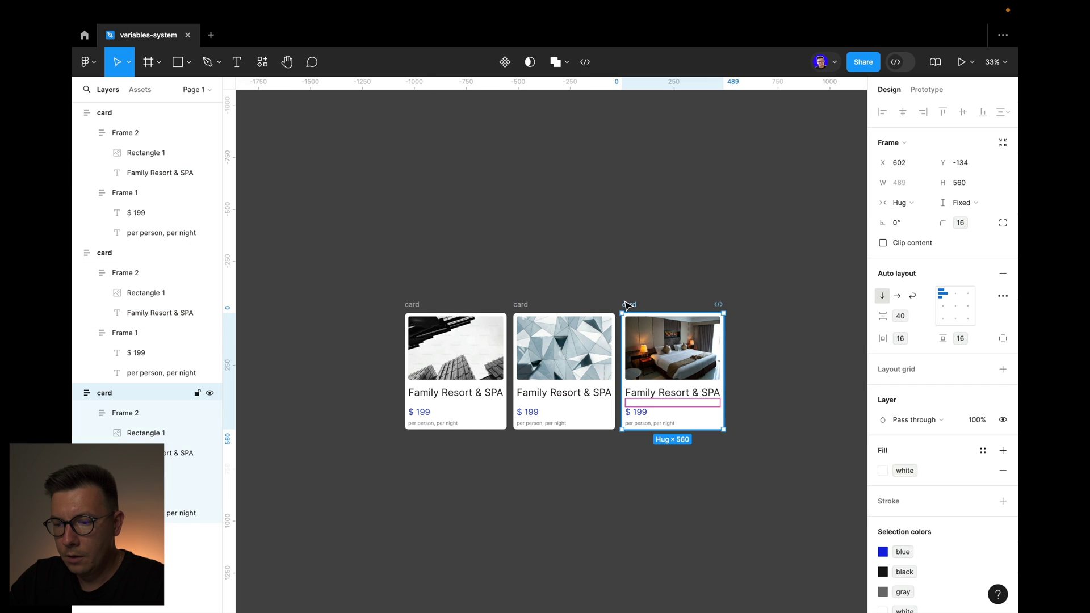
pyautogui.moveTo(343, 275); pyautogui.dragTo(762, 479)
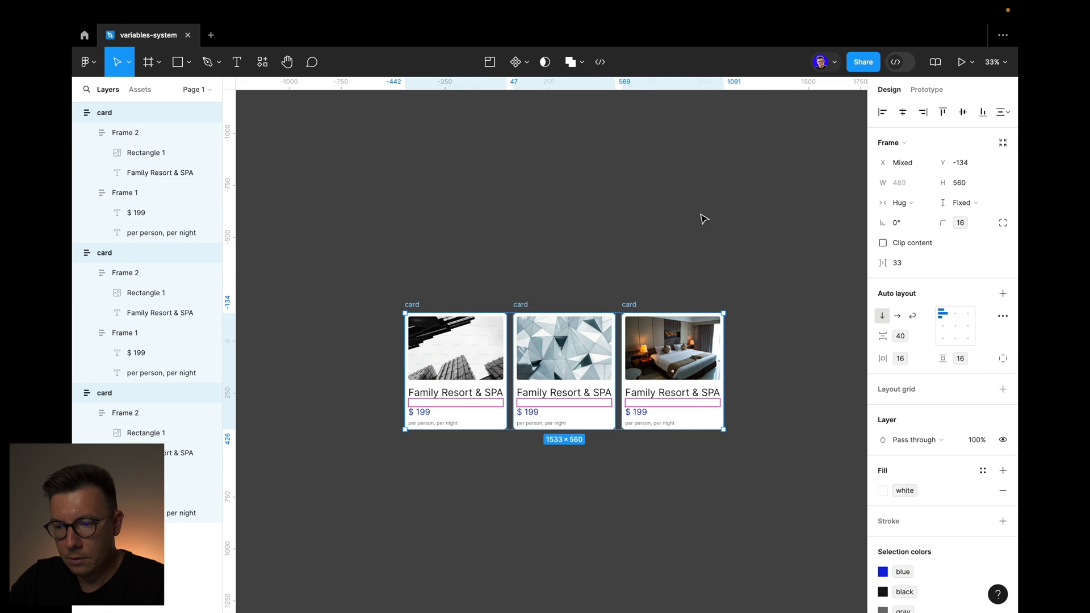
pyautogui.hotkey('shift', 'a')
pyautogui.moveTo(418, 302); pyautogui.dragTo(433, 182)
# - Bind the horizontal gap between cards in the auto layout frame to the number variable 40
pyautogui.click(921, 317)
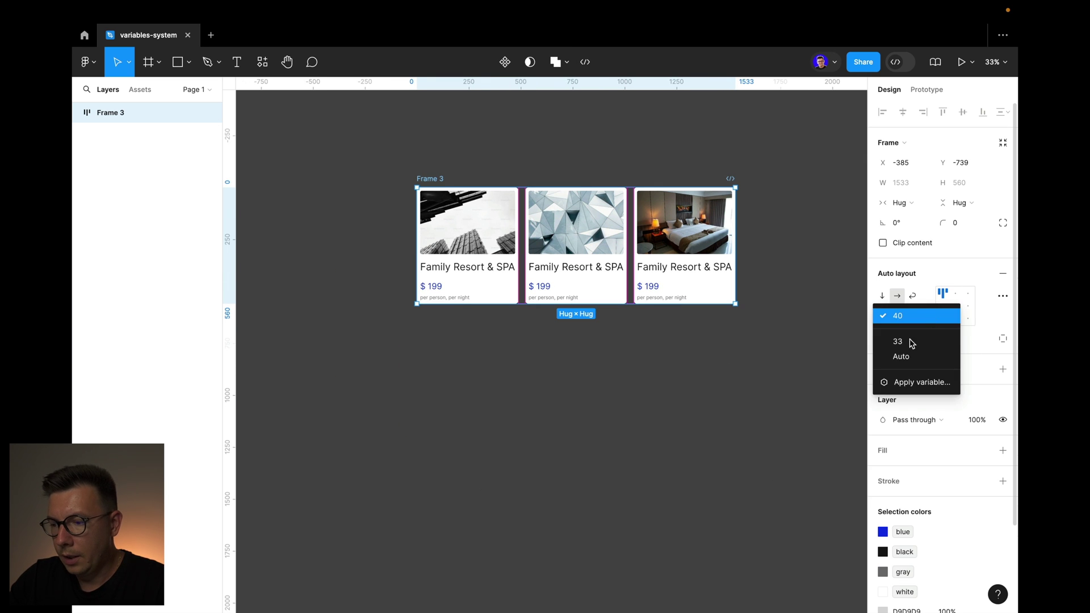
pyautogui.click(926, 380)
pyautogui.click(908, 467)
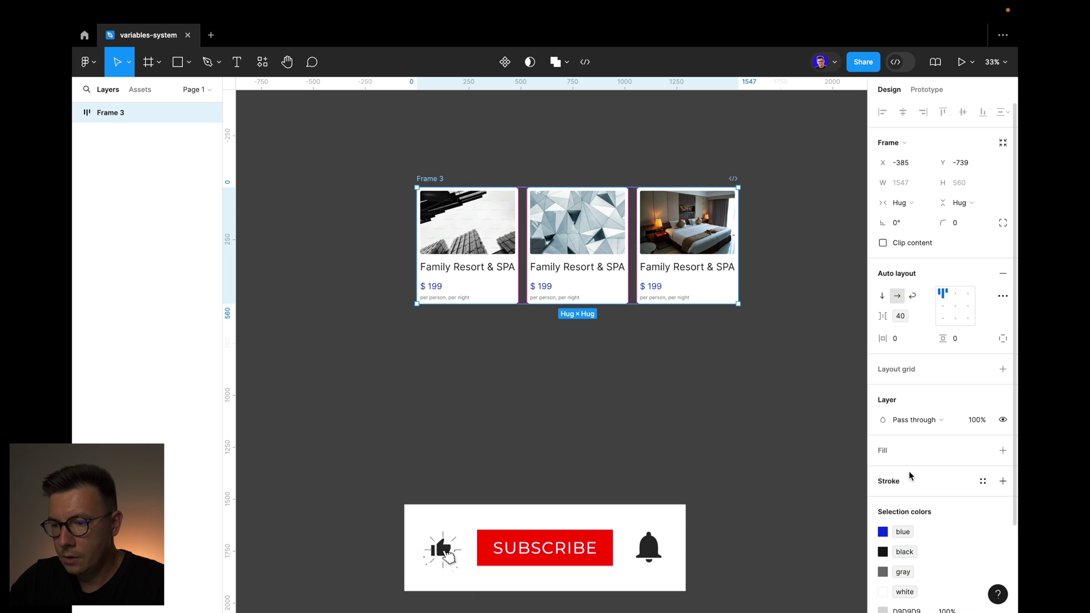
pyautogui.scroll(3, 608, 203)
pyautogui.scroll(-1, 608, 203)
pyautogui.click(528, 105)
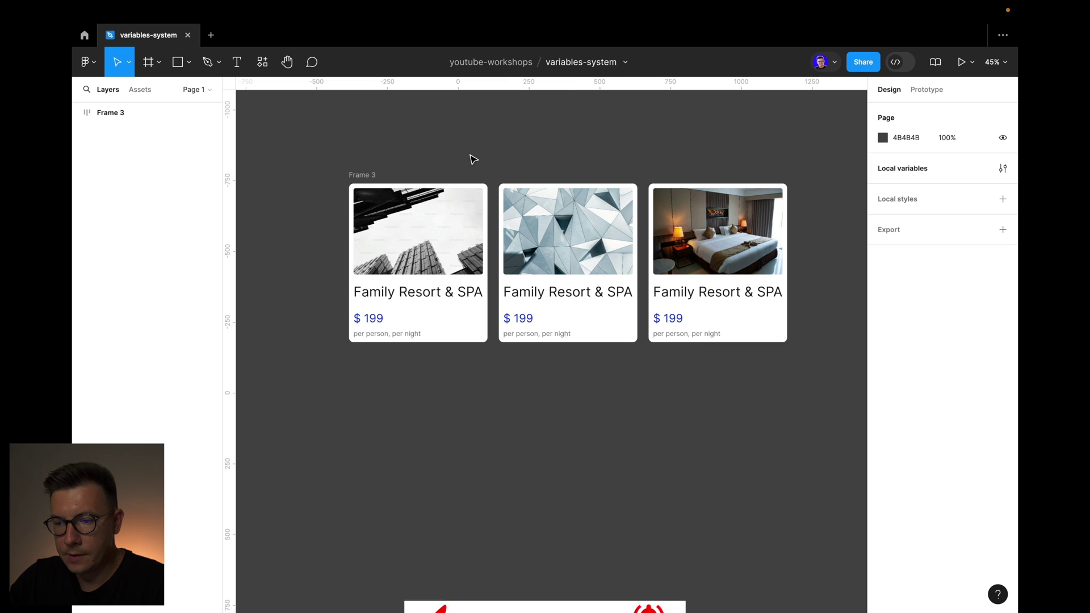
pyautogui.scroll(-2, 509, 189)
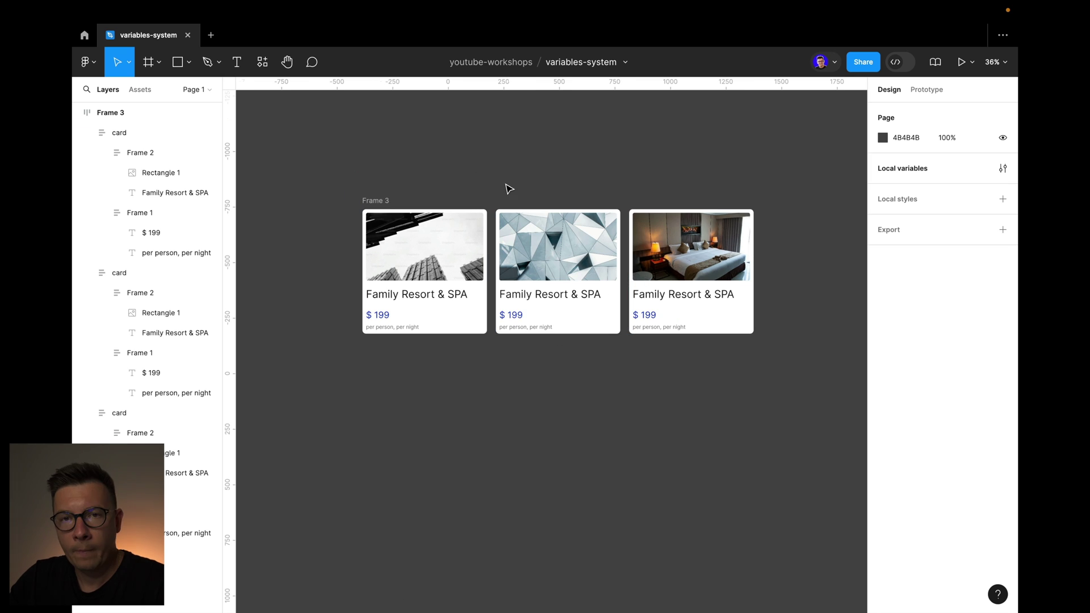
pyautogui.click(1003, 168)
pyautogui.hscroll(3, 311, 236)
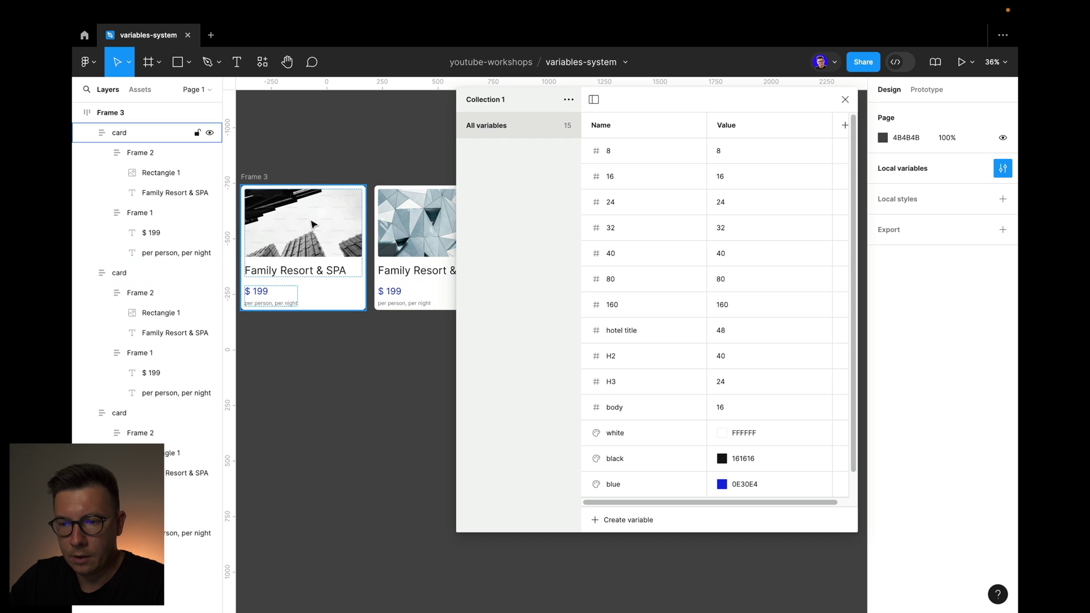
pyautogui.click(845, 100)
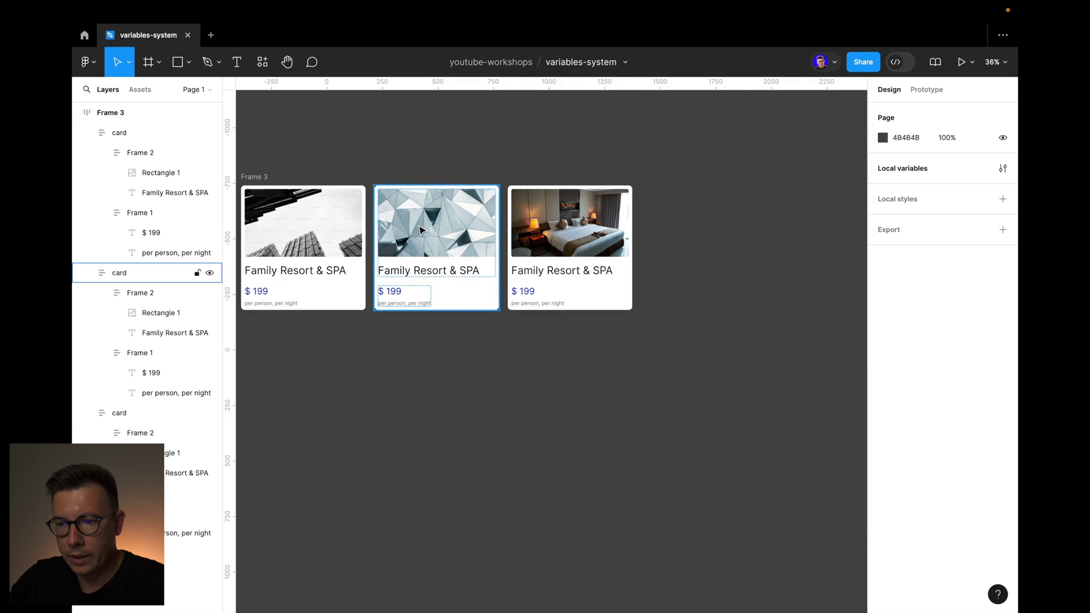
# - Set the corner radius of all three cards to the number variable 24
pyautogui.click(119, 132)
pyautogui.keyDown('shift'); pyautogui.click(120, 272); pyautogui.keyUp('shift')
pyautogui.keyDown('shift'); pyautogui.click(119, 413); pyautogui.keyUp('shift')
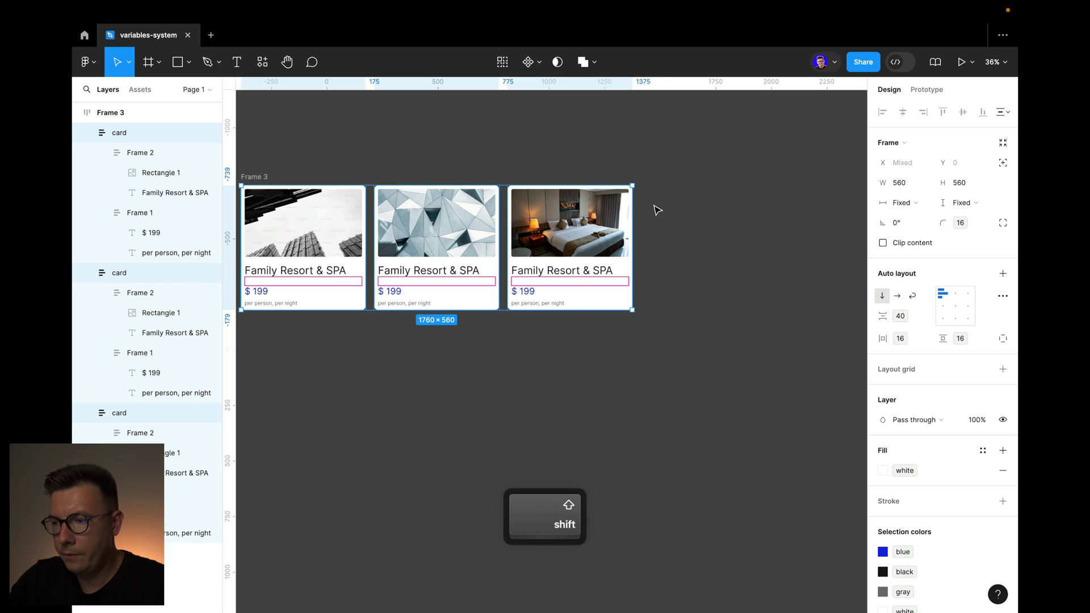
pyautogui.click(961, 223)
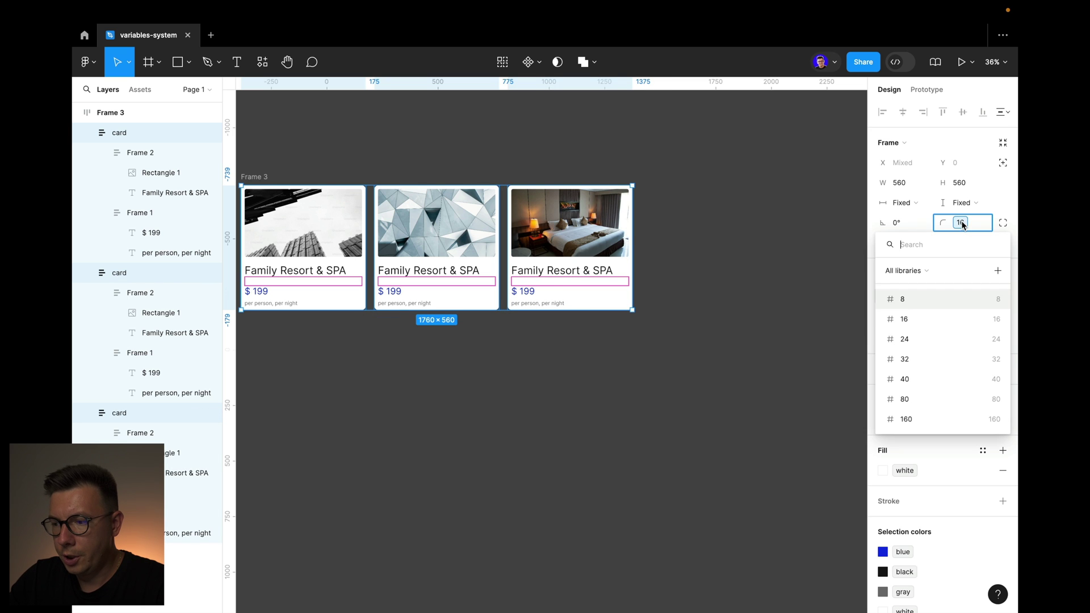
pyautogui.click(915, 339)
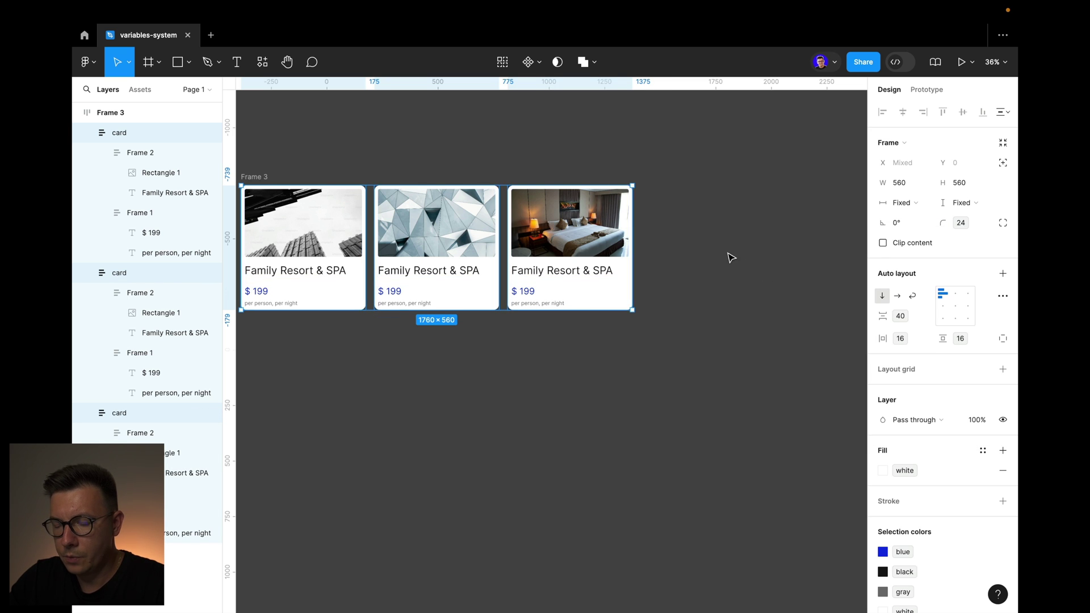
# - Set the corner radius of the image rectangles in all three cards to the number variable 16
pyautogui.scroll(5, 728, 256)
pyautogui.click(585, 241)
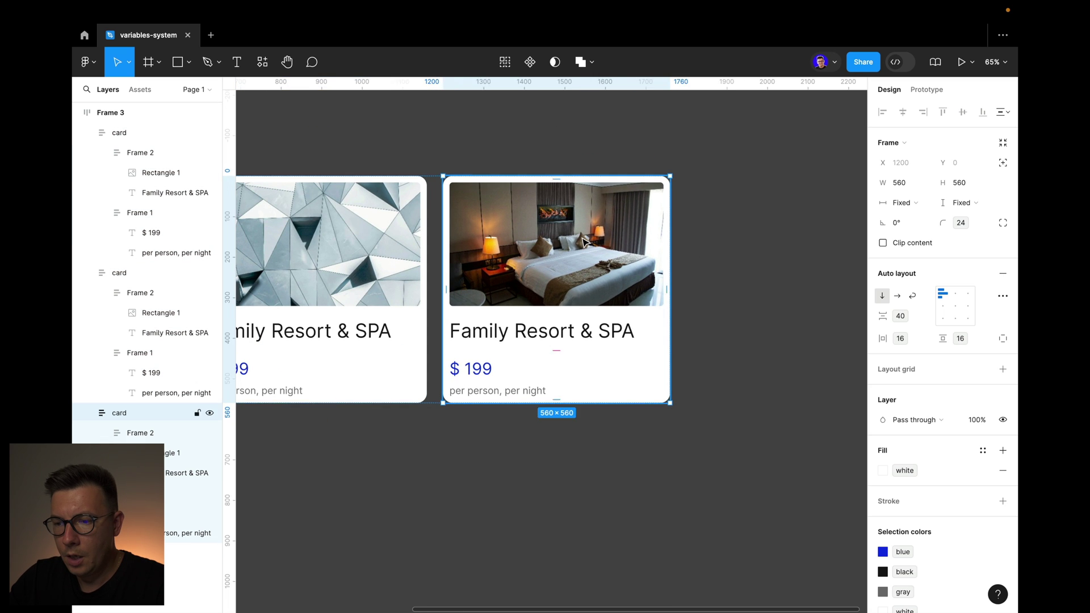
pyautogui.click(585, 241)
pyautogui.hscroll(-5, 518, 238)
pyautogui.keyDown('super'); pyautogui.click(394, 243); pyautogui.keyUp('super')
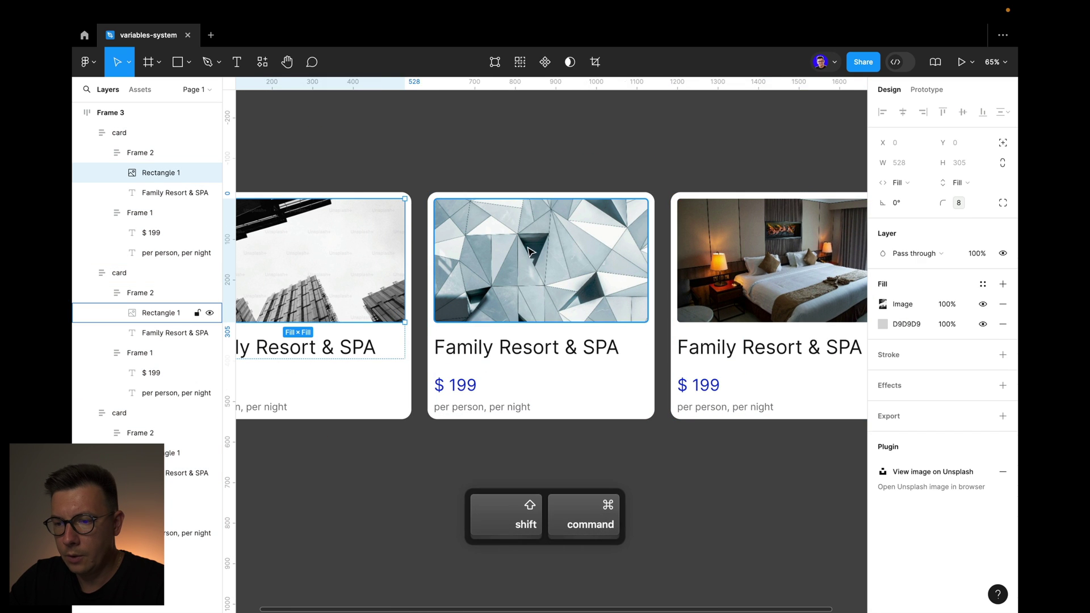
pyautogui.keyDown('shift'); pyautogui.keyDown('super'); pyautogui.click(539, 261); pyautogui.keyUp('super'); pyautogui.keyUp('shift')
pyautogui.keyDown('shift'); pyautogui.keyDown('super'); pyautogui.click(746, 258); pyautogui.keyUp('super'); pyautogui.keyUp('shift')
pyautogui.click(963, 209)
pyautogui.click(915, 300)
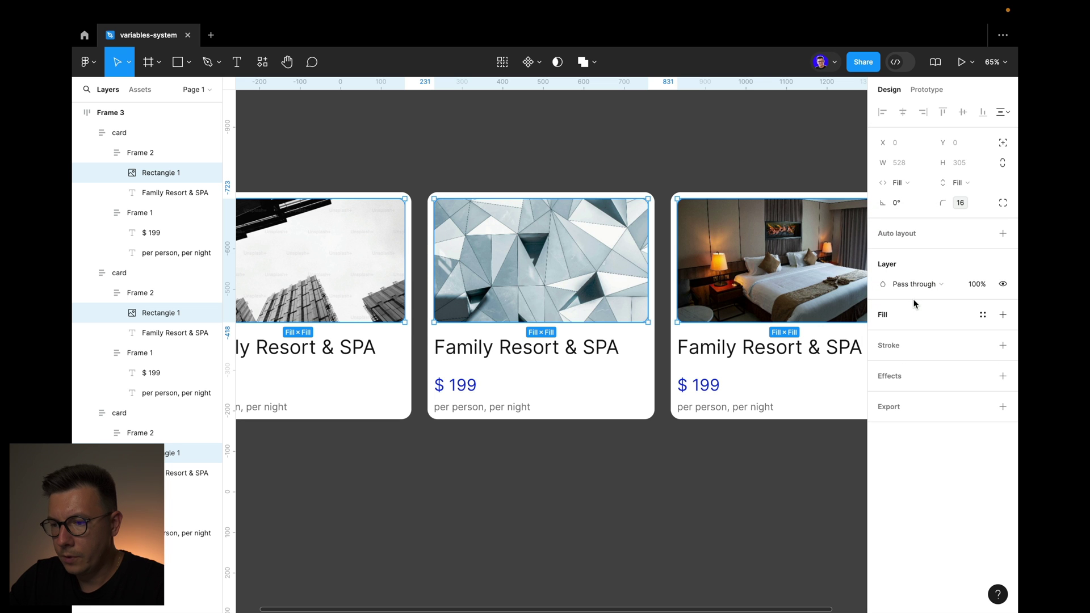
# - Bind the horizontal padding of all three cards to the number variable 24
pyautogui.click(695, 164)
pyautogui.scroll(-3, 548, 207)
pyautogui.scroll(2, 486, 233)
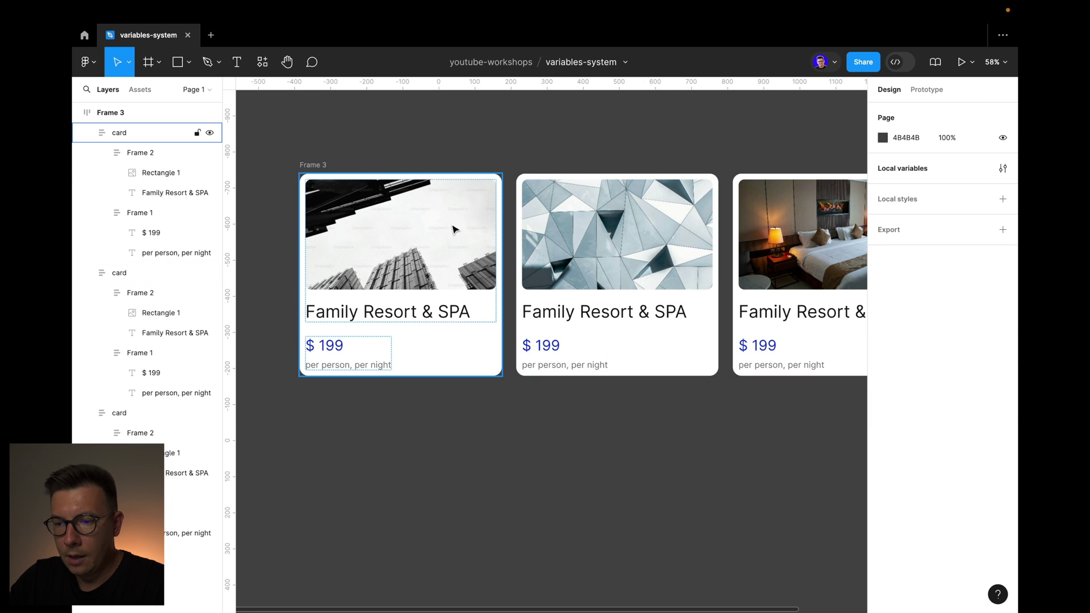
pyautogui.click(321, 200)
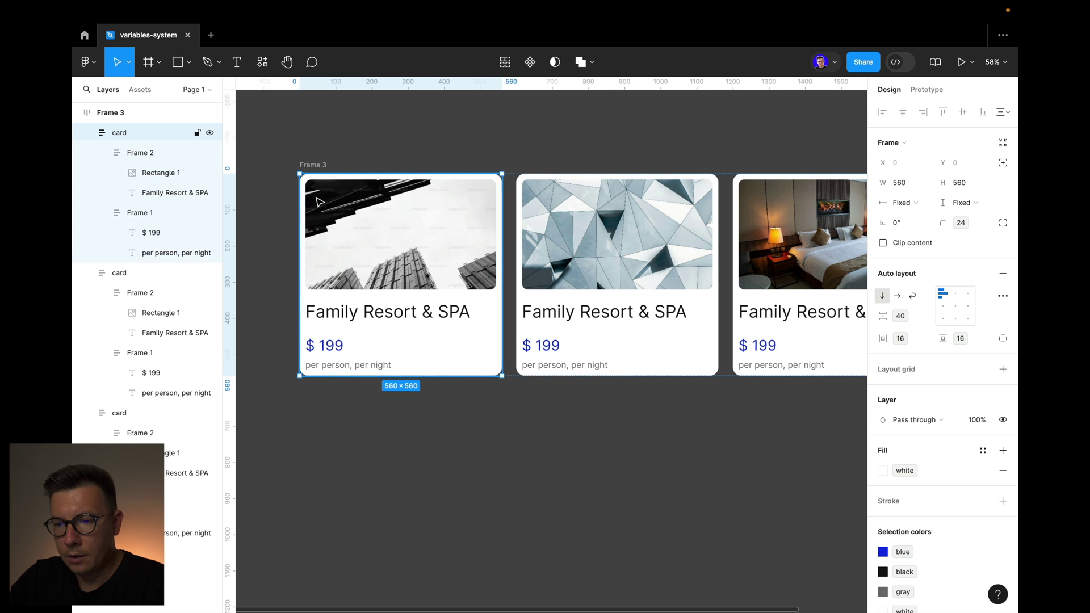
pyautogui.keyDown('shift'); pyautogui.click(702, 289); pyautogui.keyUp('shift')
pyautogui.keyDown('shift'); pyautogui.click(795, 318); pyautogui.keyUp('shift')
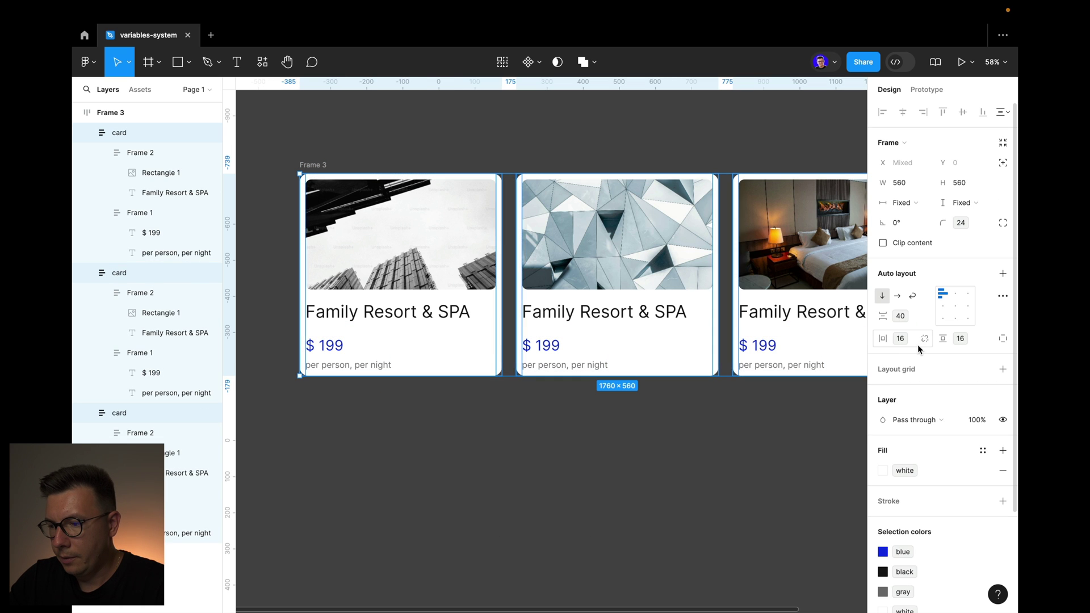
pyautogui.click(900, 341)
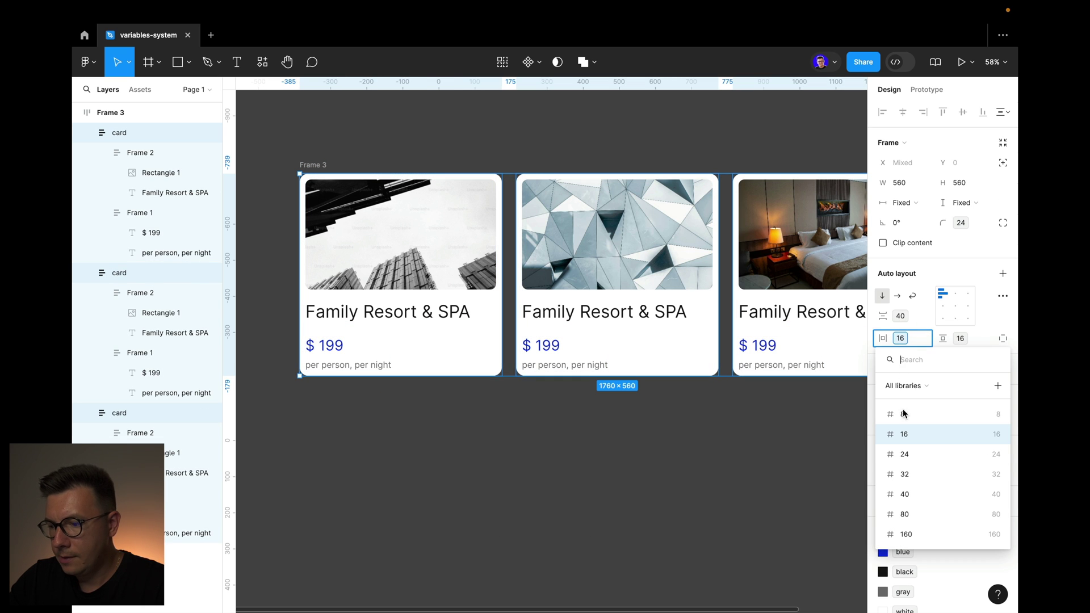
pyautogui.click(905, 460)
# - Bind the vertical padding of all three cards to the number variable 24 and clear the selection
pyautogui.hscroll(3, 759, 384)
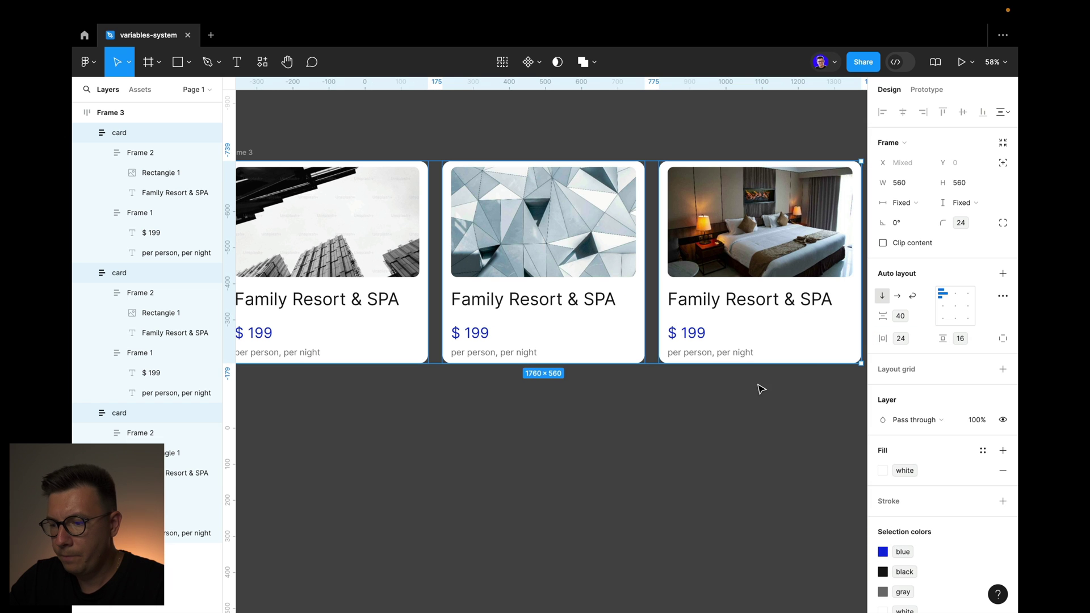
pyautogui.click(960, 339)
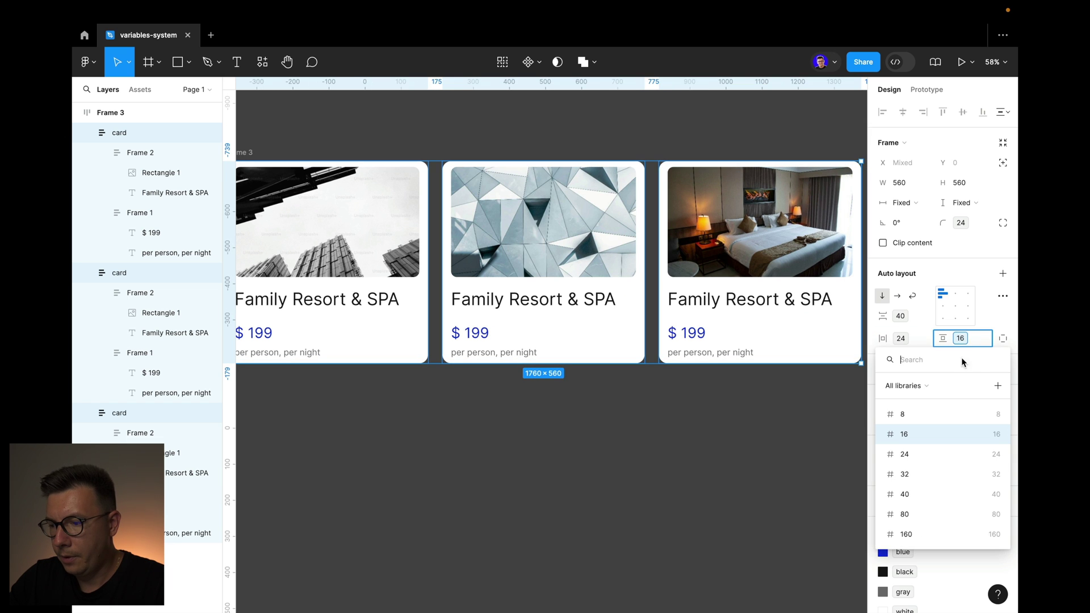
pyautogui.click(916, 459)
pyautogui.click(649, 472)
# - Select the "$ 199" price text in the first card
pyautogui.scroll(-5, 651, 471)
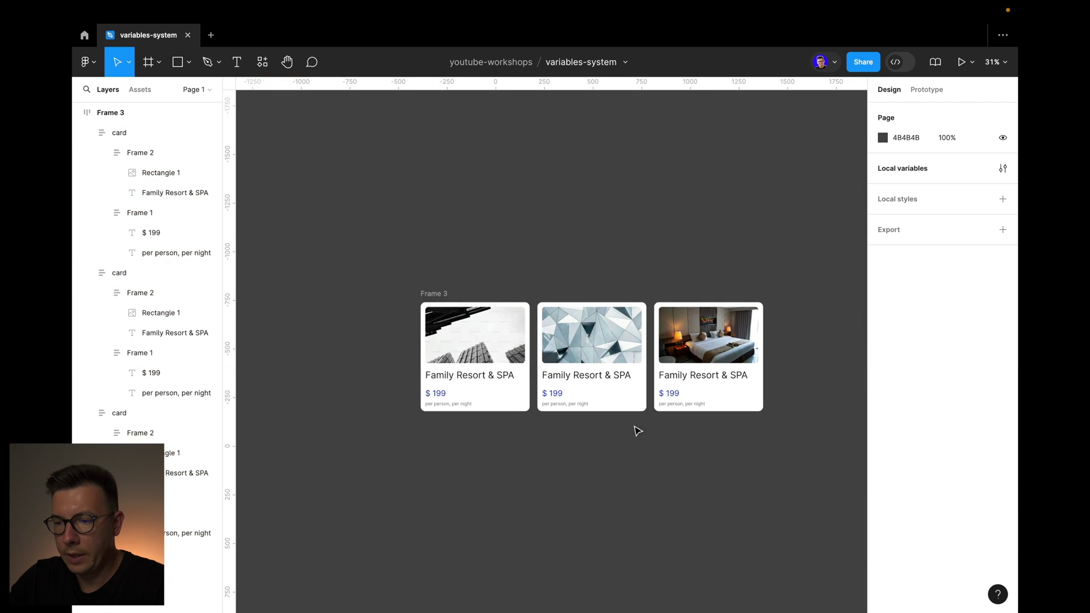
pyautogui.scroll(-2, 579, 215)
pyautogui.scroll(4, 509, 216)
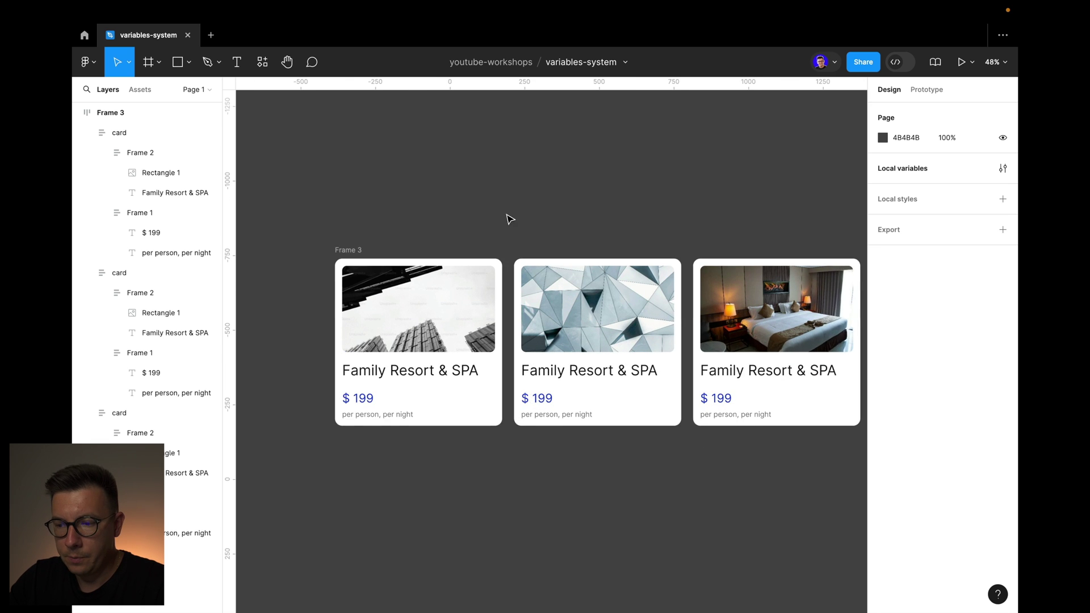
pyautogui.keyDown('super'); pyautogui.click(336, 322); pyautogui.keyUp('super')
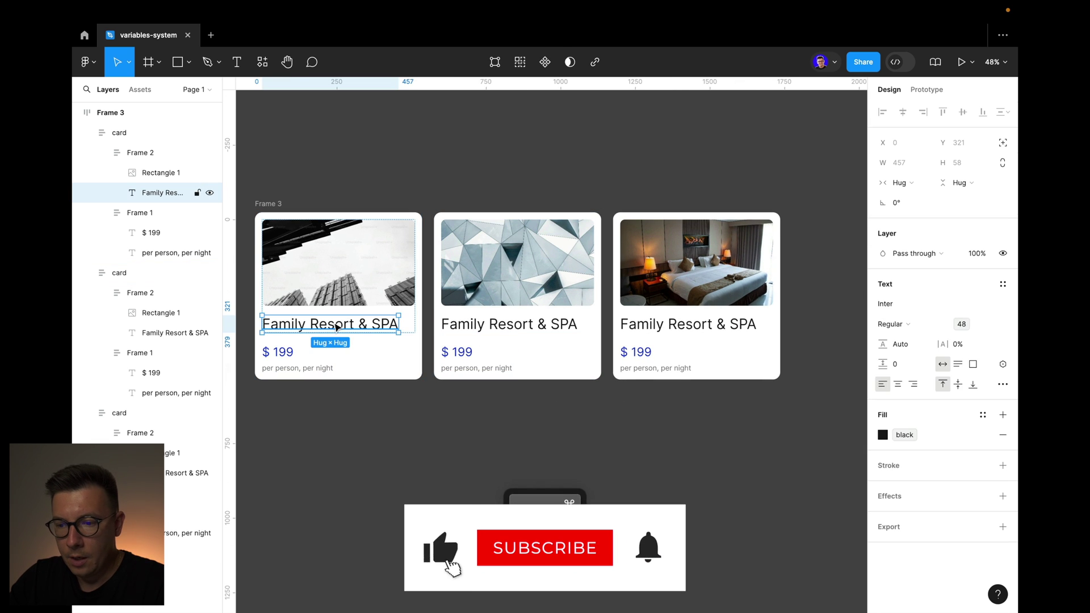
pyautogui.keyDown('shift'); pyautogui.keyDown('super'); pyautogui.click(536, 328); pyautogui.keyUp('super'); pyautogui.keyUp('shift')
pyautogui.keyDown('super'); pyautogui.click(279, 352); pyautogui.keyUp('super')
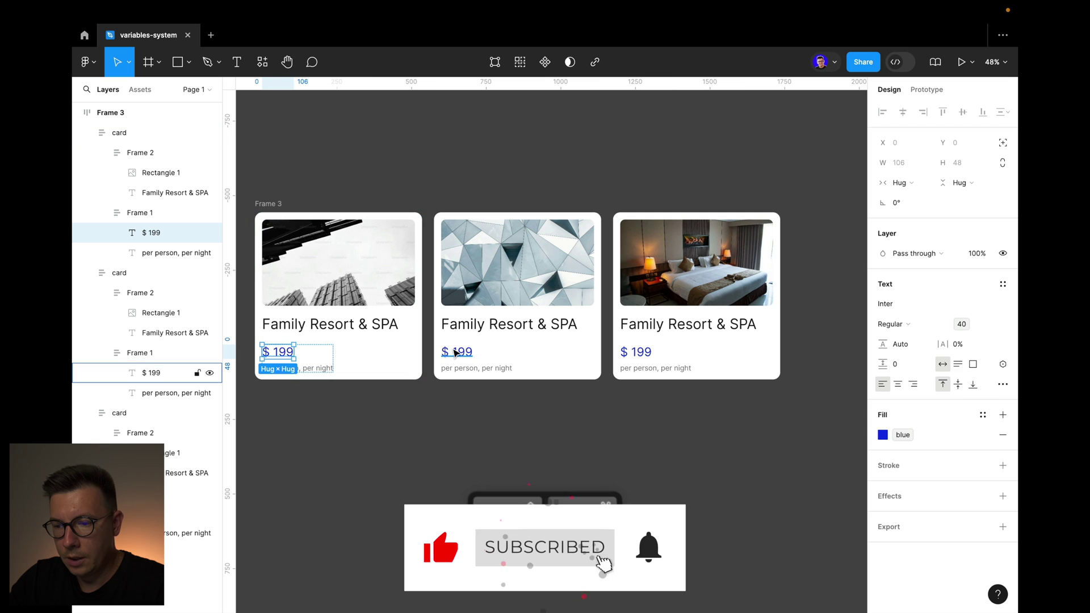